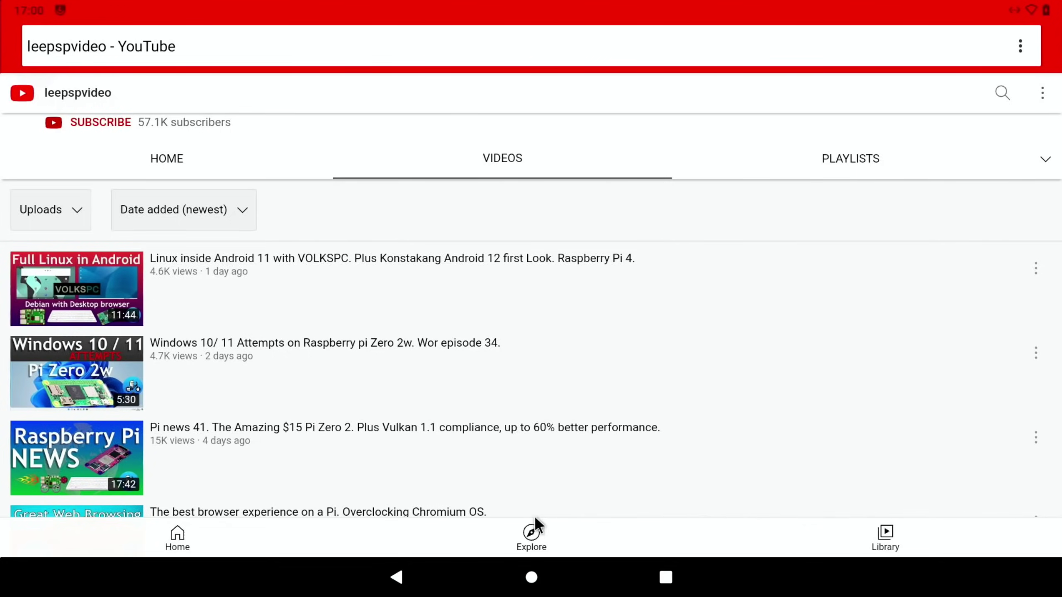
pyautogui.click(531, 578)
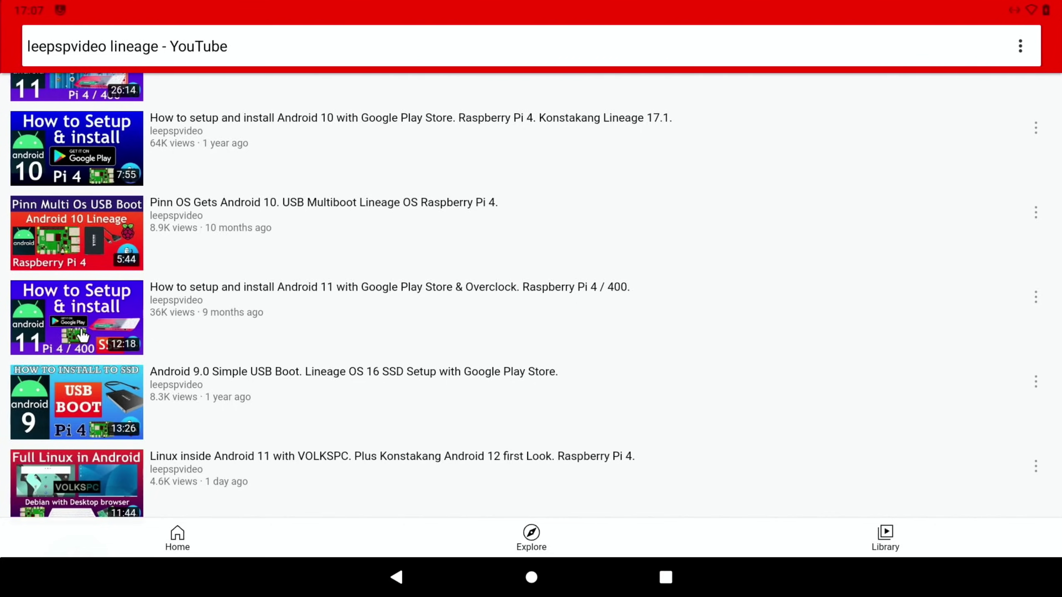
# - Return from YouTube to the earlier Google results and search for "volkspc" instead
pyautogui.click(396, 577)
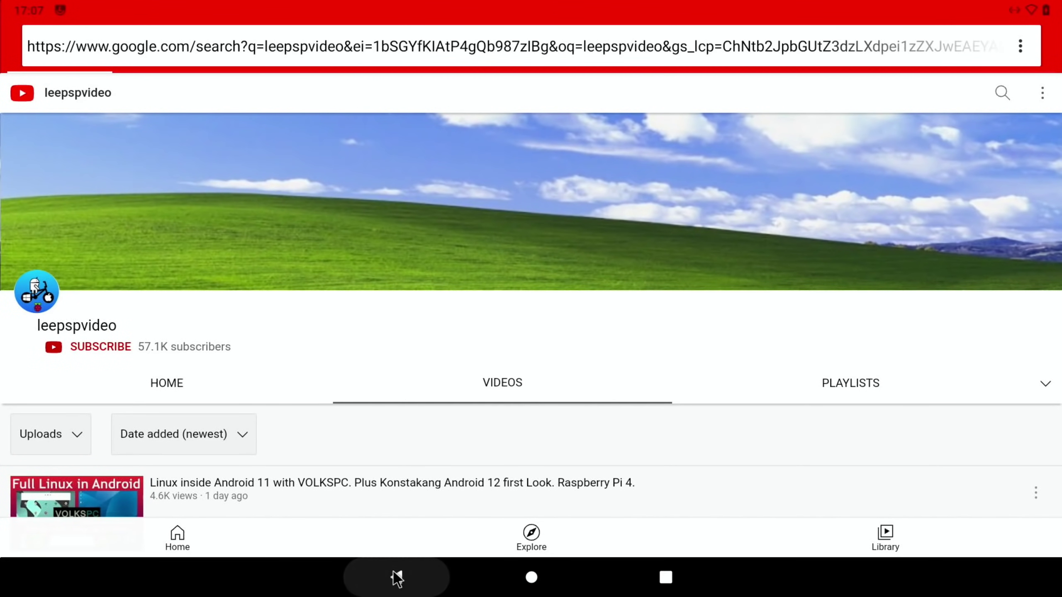
pyautogui.click(396, 577)
pyautogui.click(185, 143)
pyautogui.press('BackSpace')
pyautogui.press('BackSpace')
pyautogui.press('BackSpace')
pyautogui.press('BackSpace')
pyautogui.press('BackSpace')
pyautogui.press('BackSpace')
pyautogui.press('BackSpace')
pyautogui.press('BackSpace')
pyautogui.press('BackSpace')
pyautogui.press('BackSpace')
pyautogui.press('BackSpace')
pyautogui.write('v')
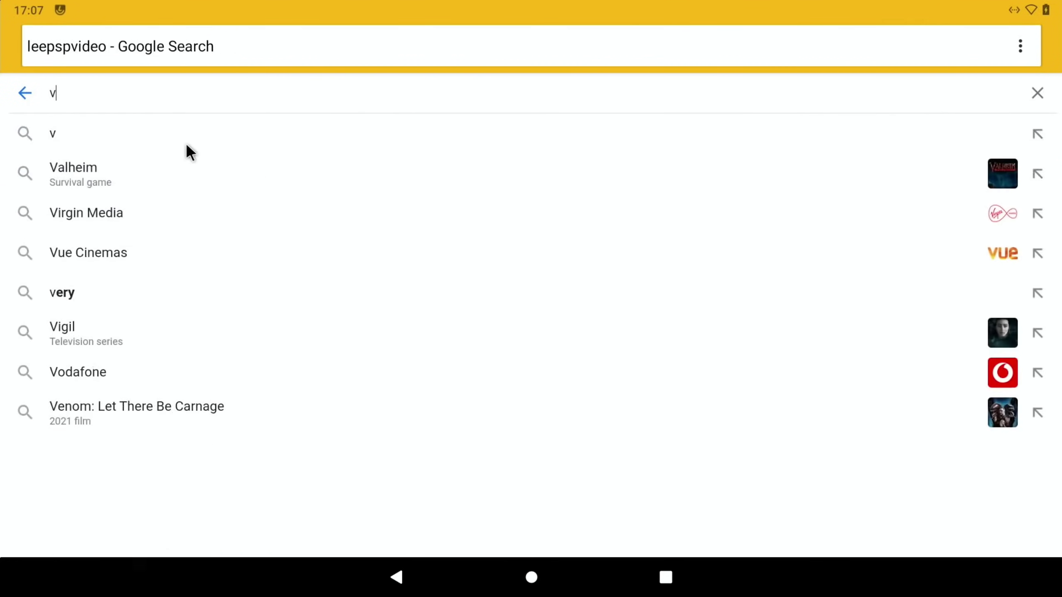
pyautogui.write('olkspc')
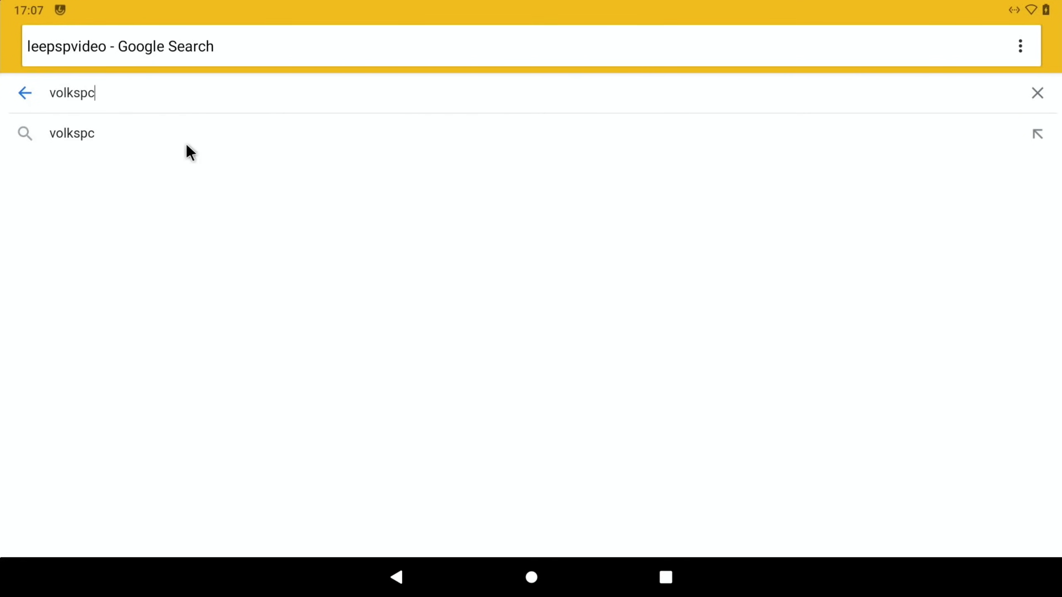
pyautogui.press('Return')
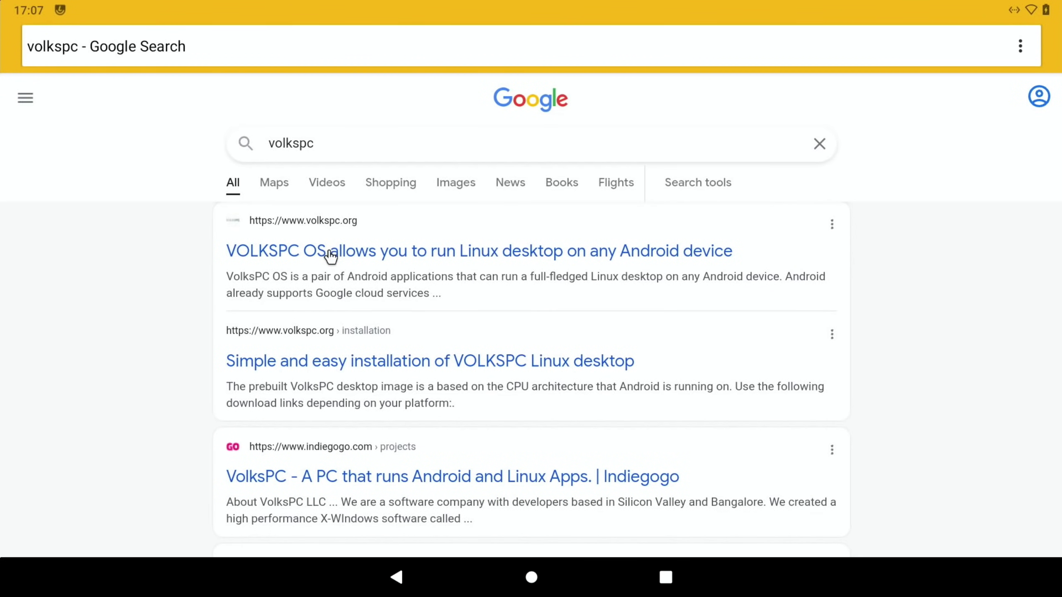
# - Open the VolksPC website's installation page and follow the download link for volkspcimgarm64.zip
pyautogui.click(330, 255)
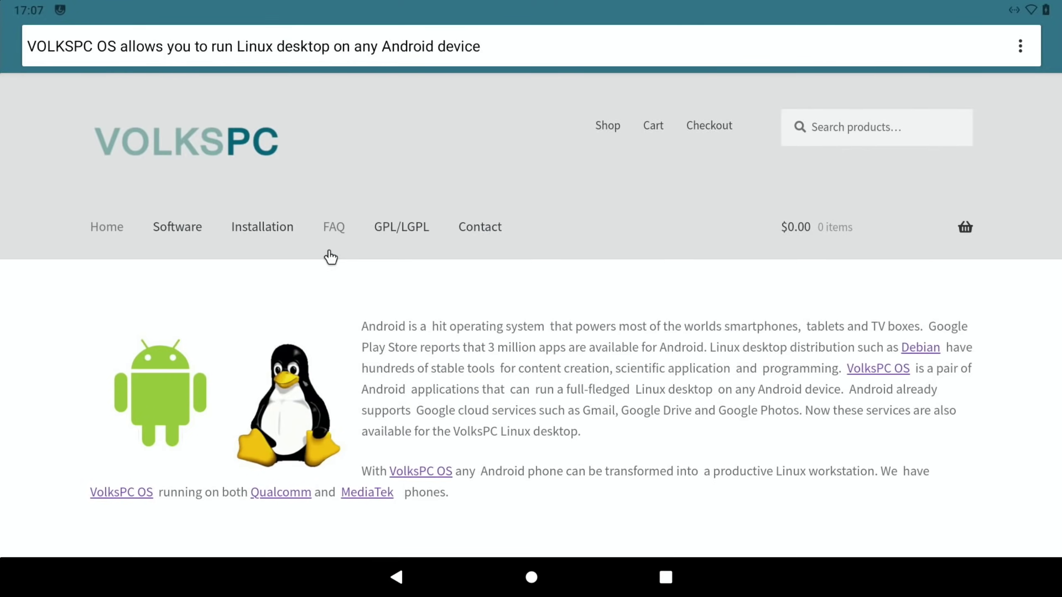
pyautogui.click(252, 236)
pyautogui.scroll(-5, 248, 230)
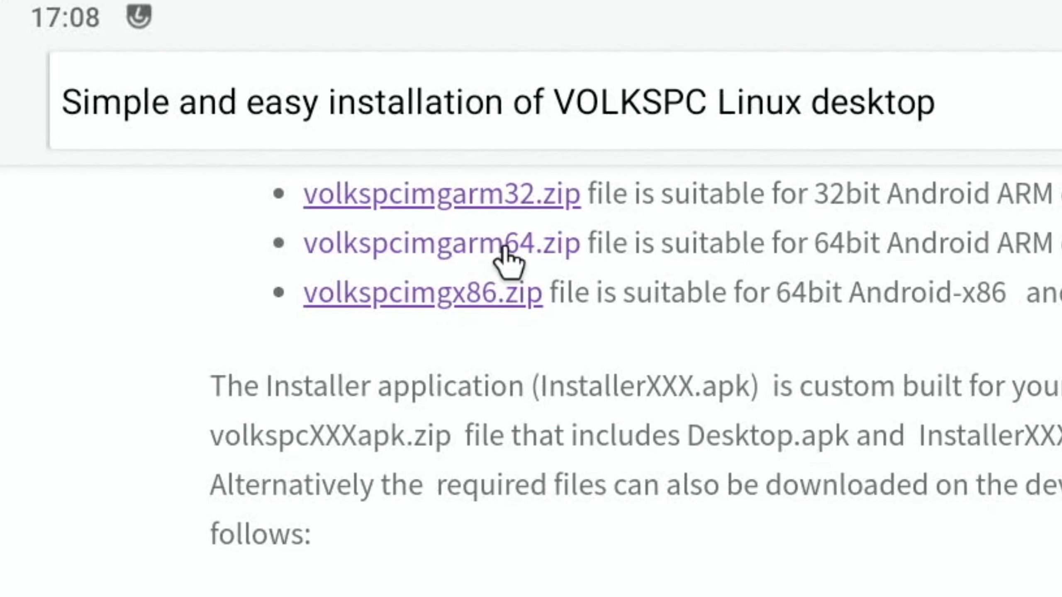
pyautogui.click(505, 250)
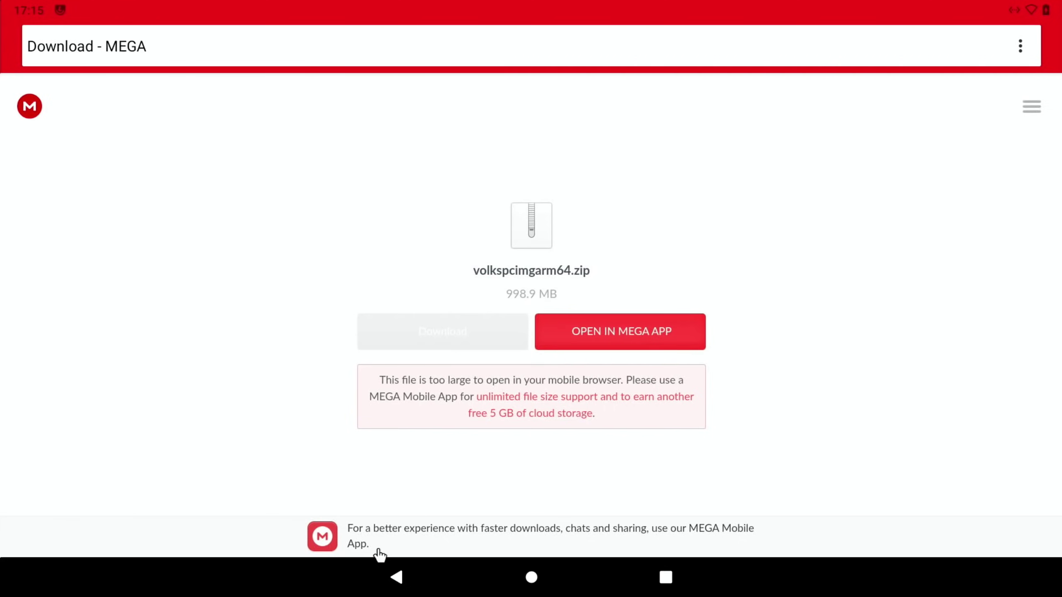
# - Download volkspcrpi4apk.zip from the Raspberry Pi 4 APK link on the VolksPC home page, allowing the browser media access, and check its download notification
pyautogui.click(397, 579)
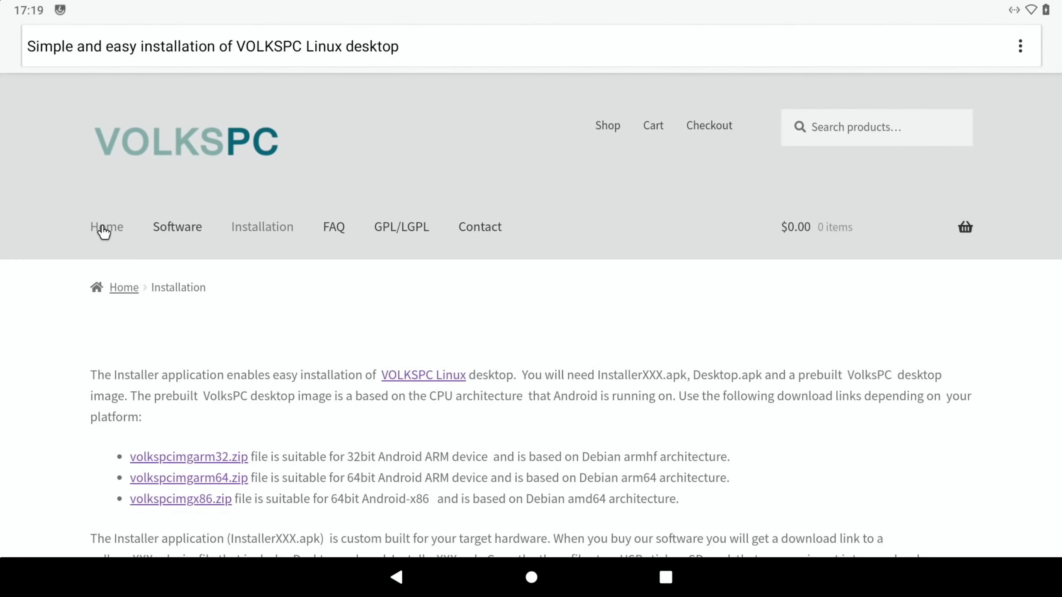
pyautogui.click(104, 232)
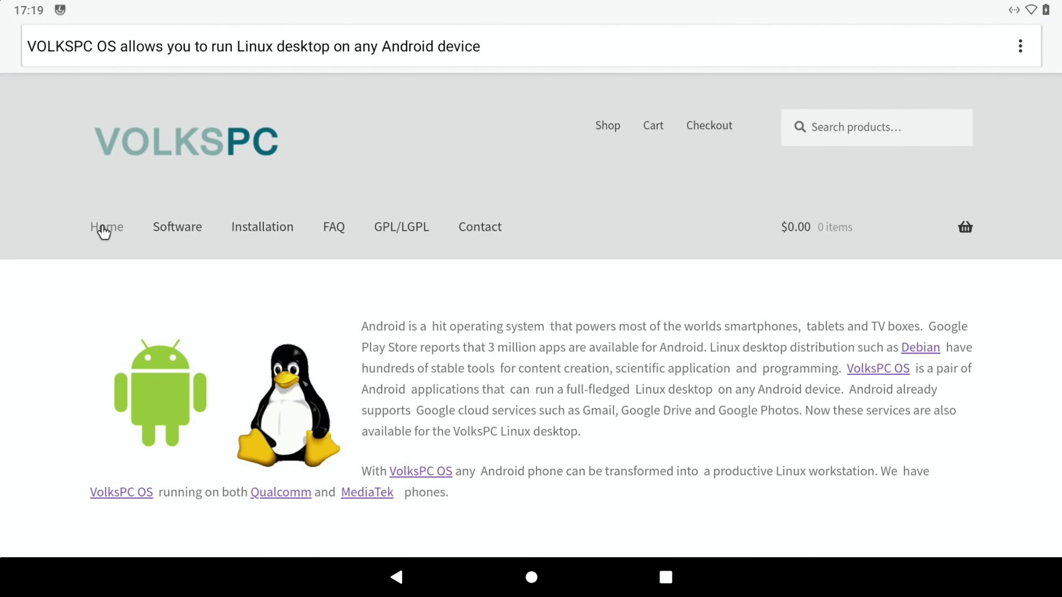
pyautogui.scroll(-5, 103, 231)
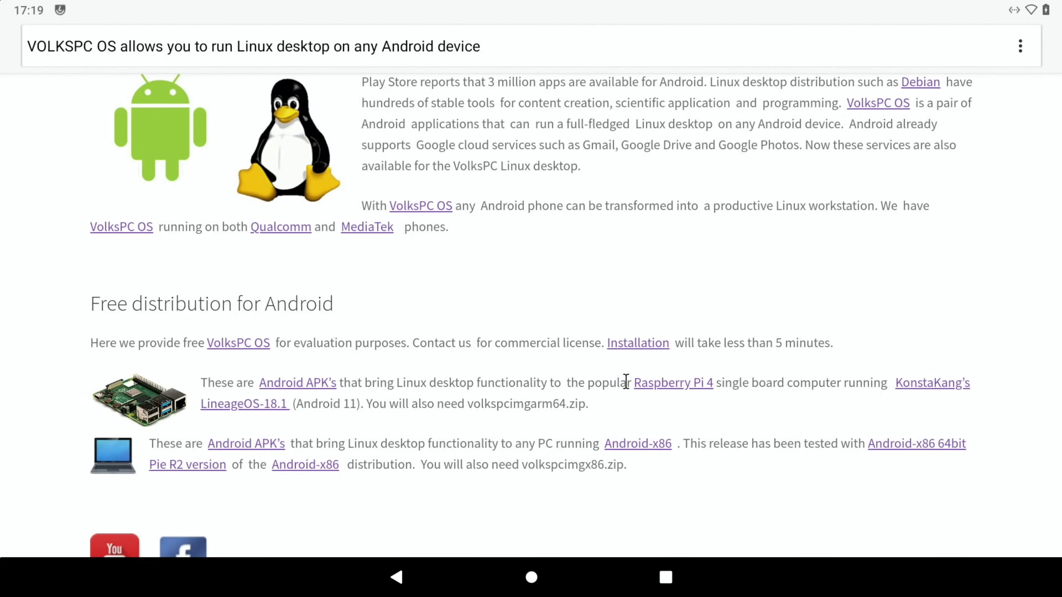
pyautogui.click(327, 385)
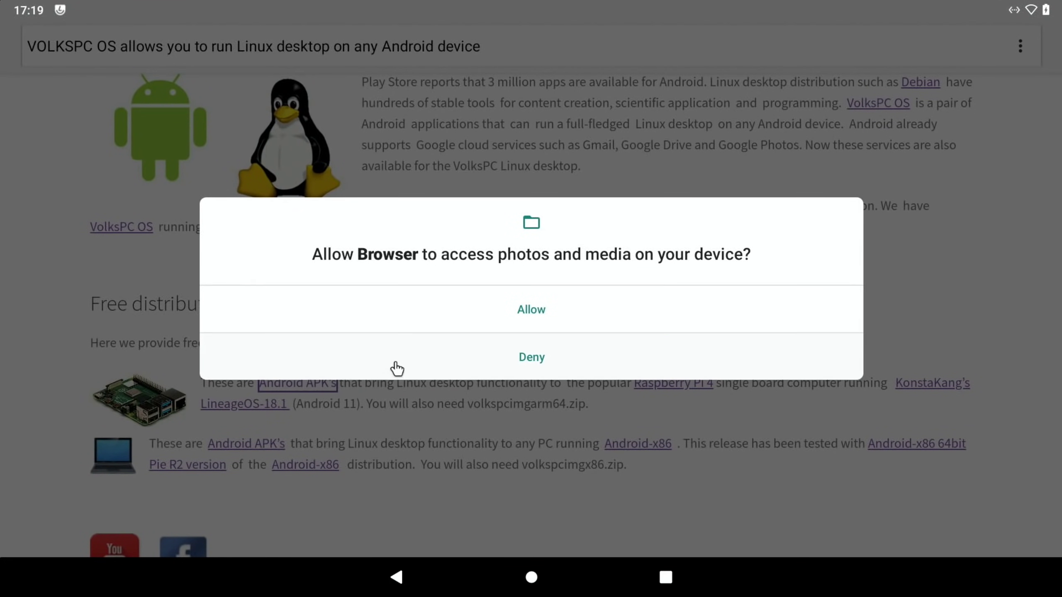
pyautogui.click(532, 322)
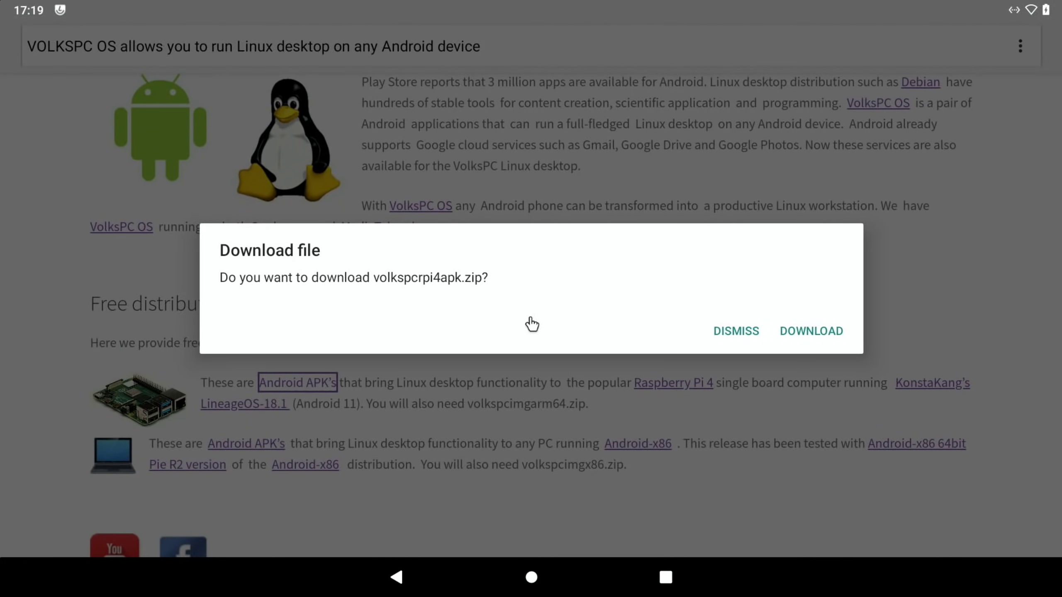
pyautogui.click(802, 335)
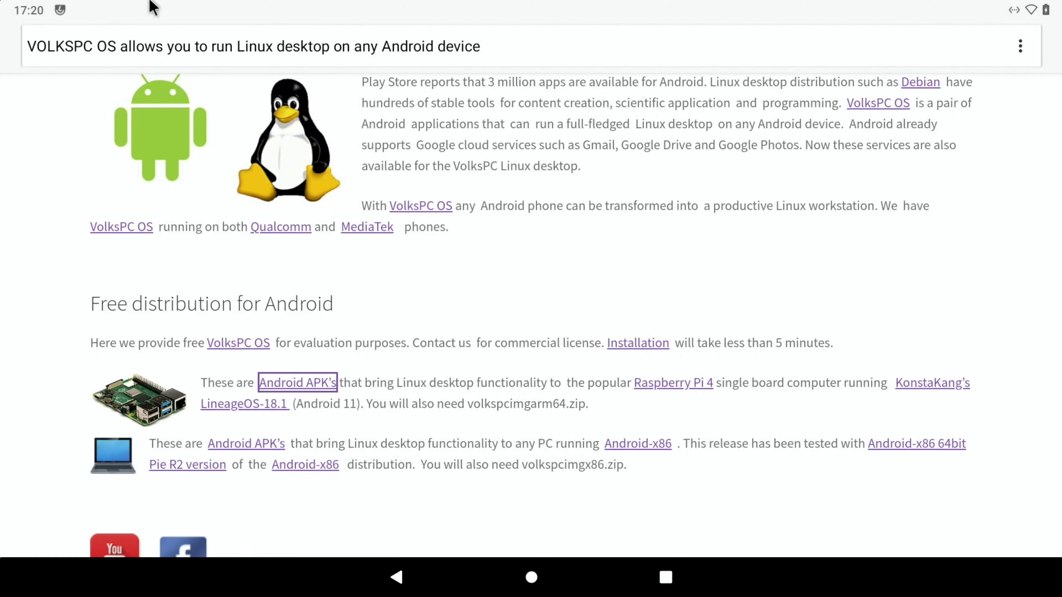
pyautogui.moveTo(90, 6); pyautogui.dragTo(128, 315)
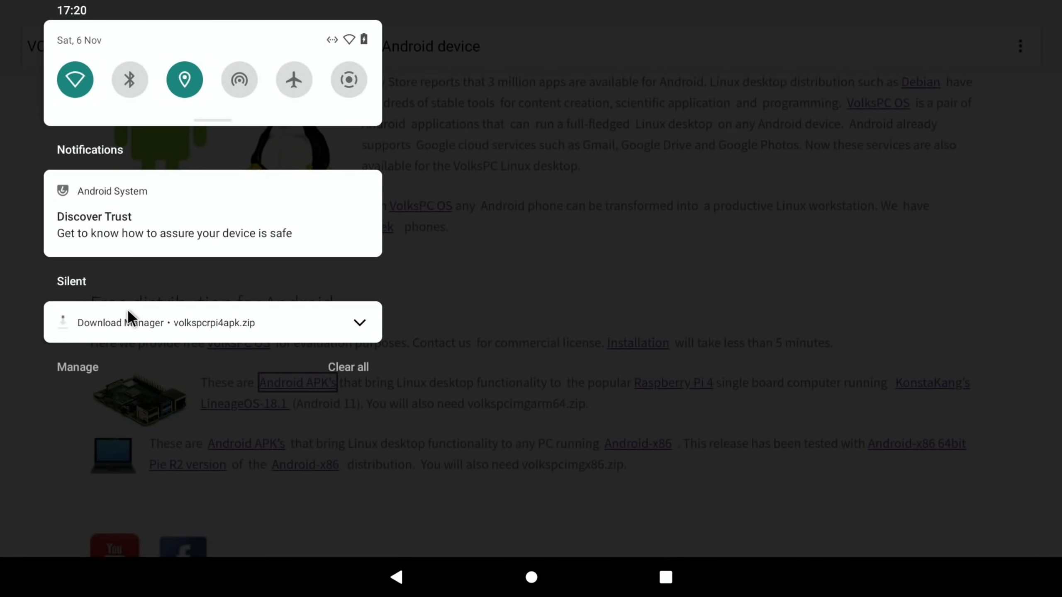
pyautogui.click(232, 334)
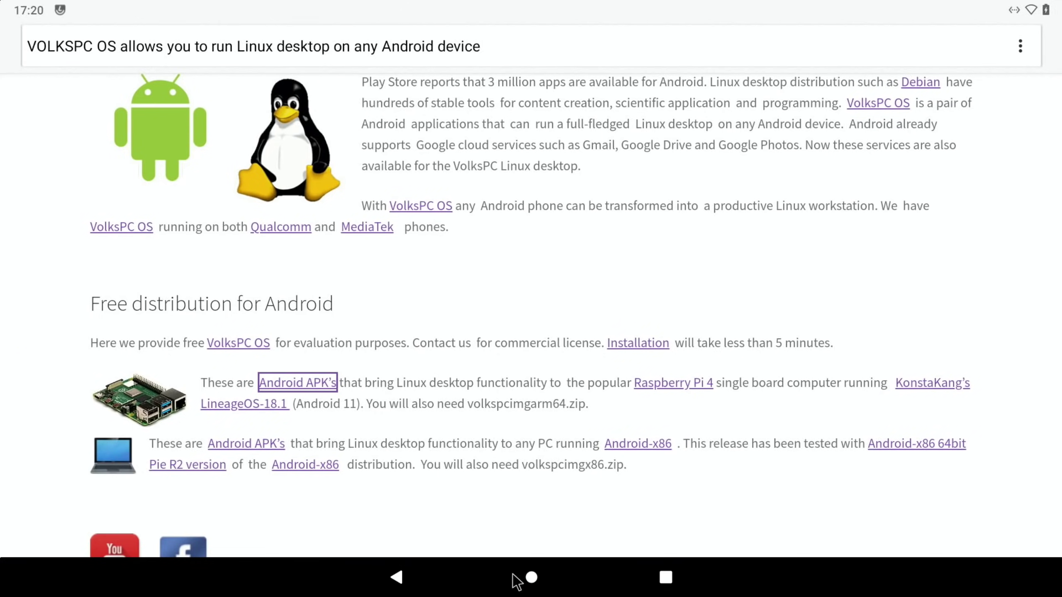
# - Switch to the Files app and open volkspcrpi4apk.zip in the Downloads folder
pyautogui.click(533, 589)
pyautogui.moveTo(531, 455); pyautogui.dragTo(561, 81)
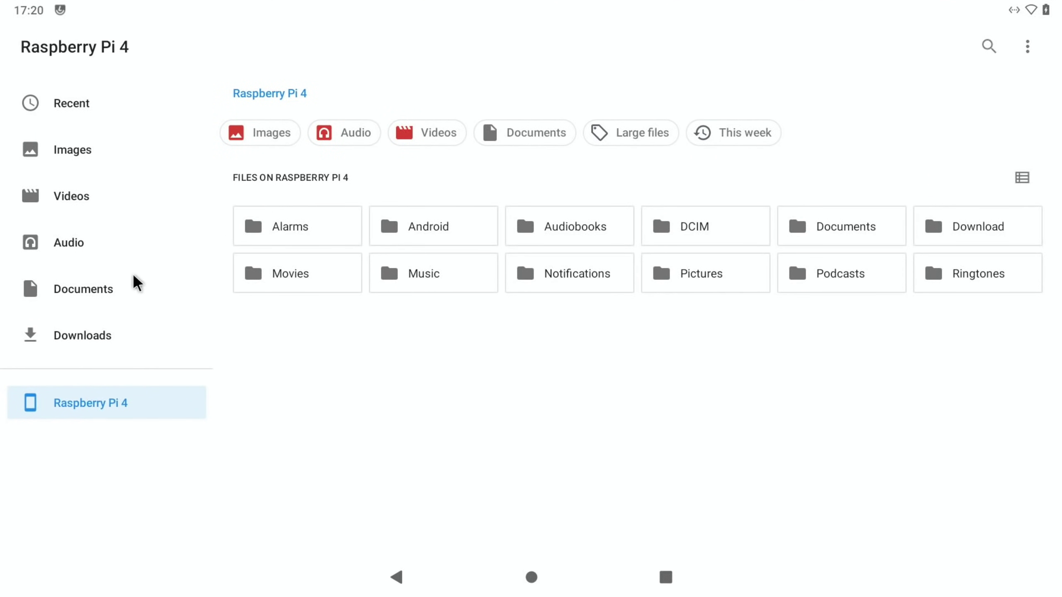
pyautogui.click(86, 333)
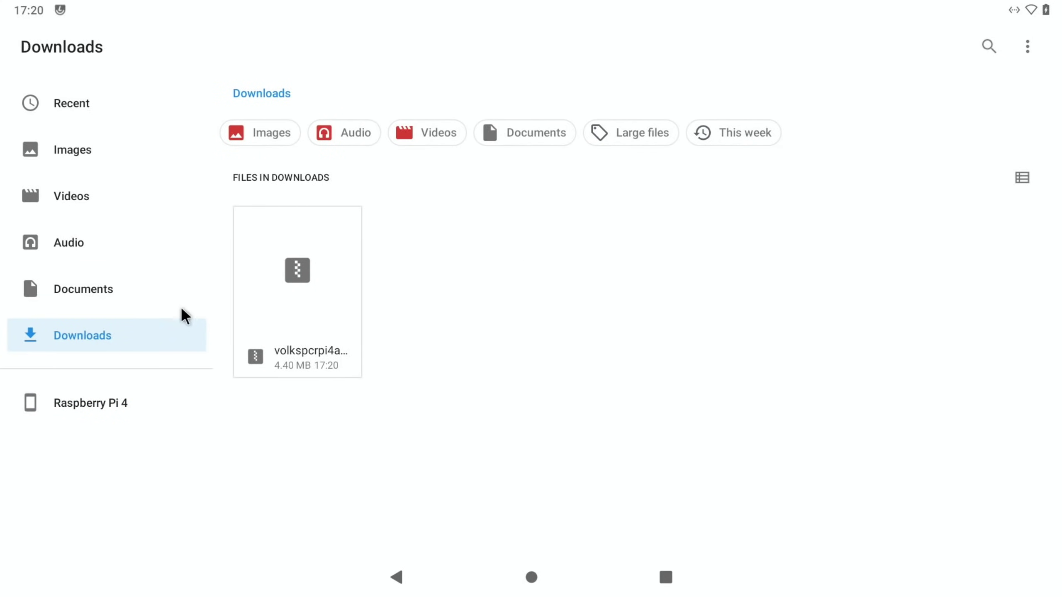
pyautogui.click(290, 287)
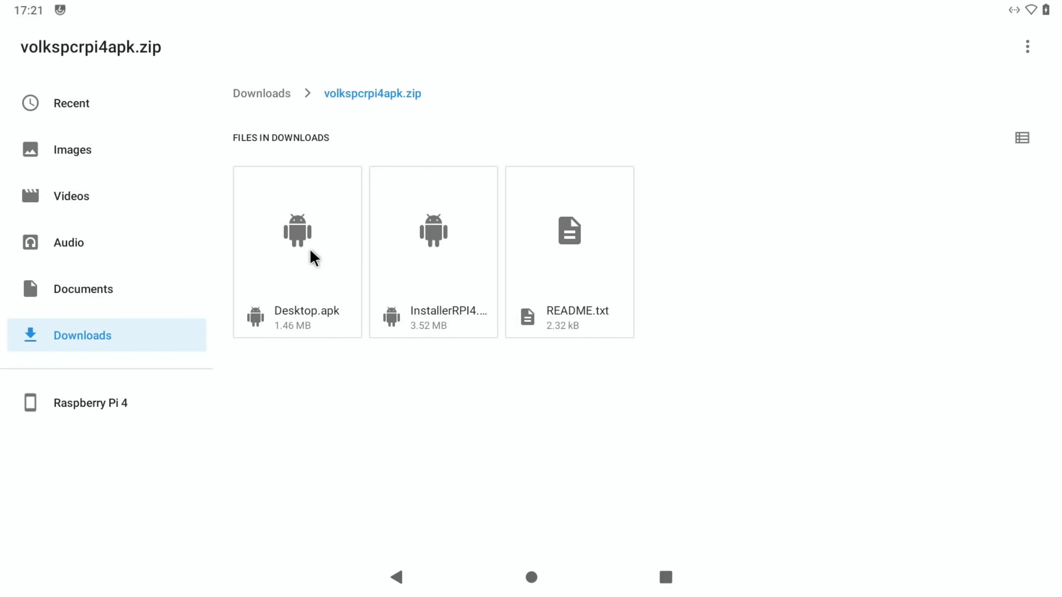
# - Copy Desktop.apk out of the zip archive into the Downloads folder
pyautogui.rightClick(309, 248)
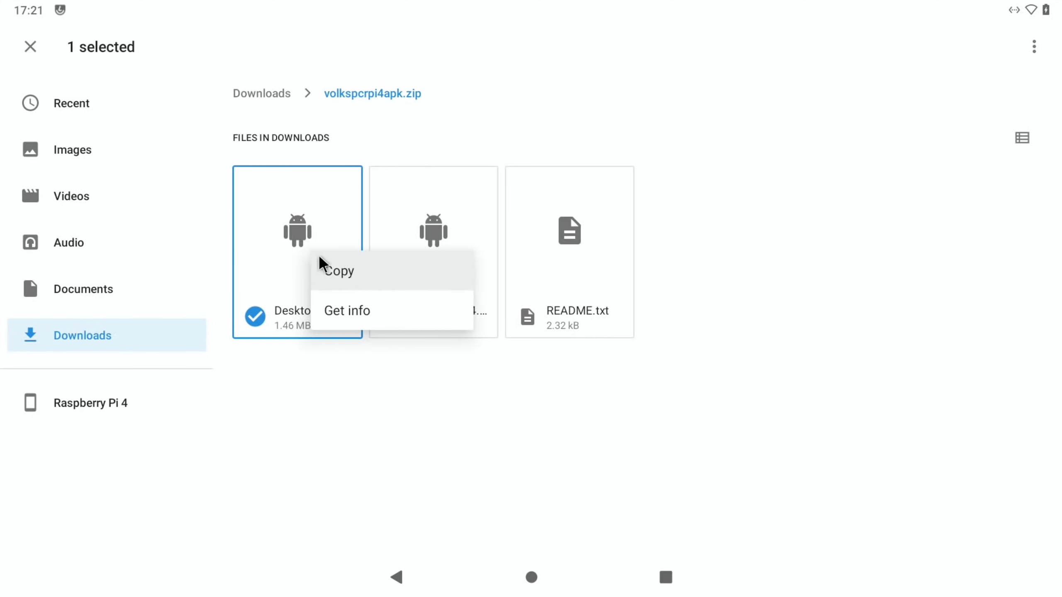
pyautogui.click(334, 270)
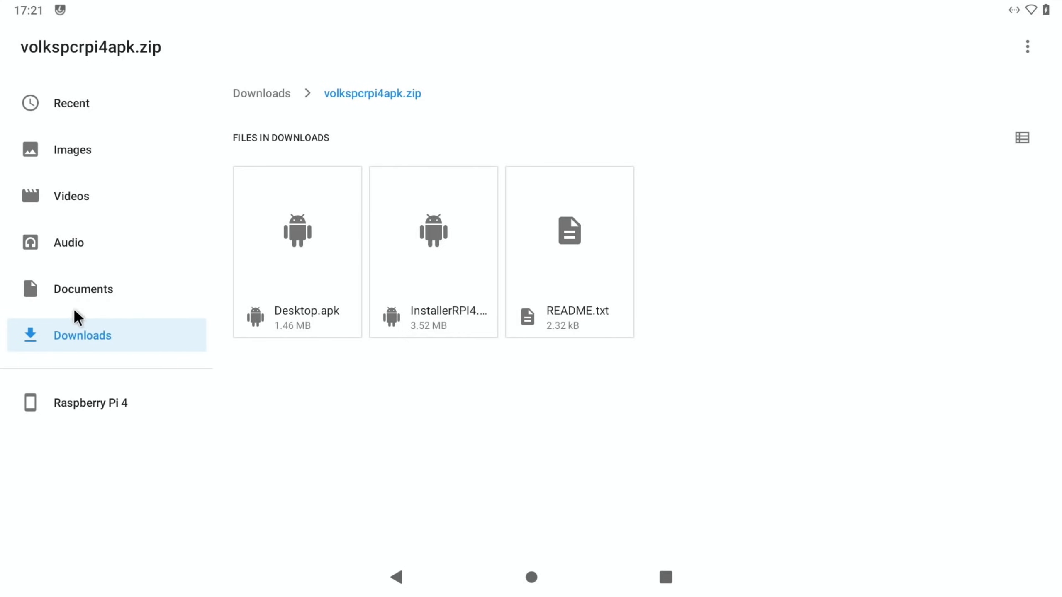
pyautogui.click(74, 328)
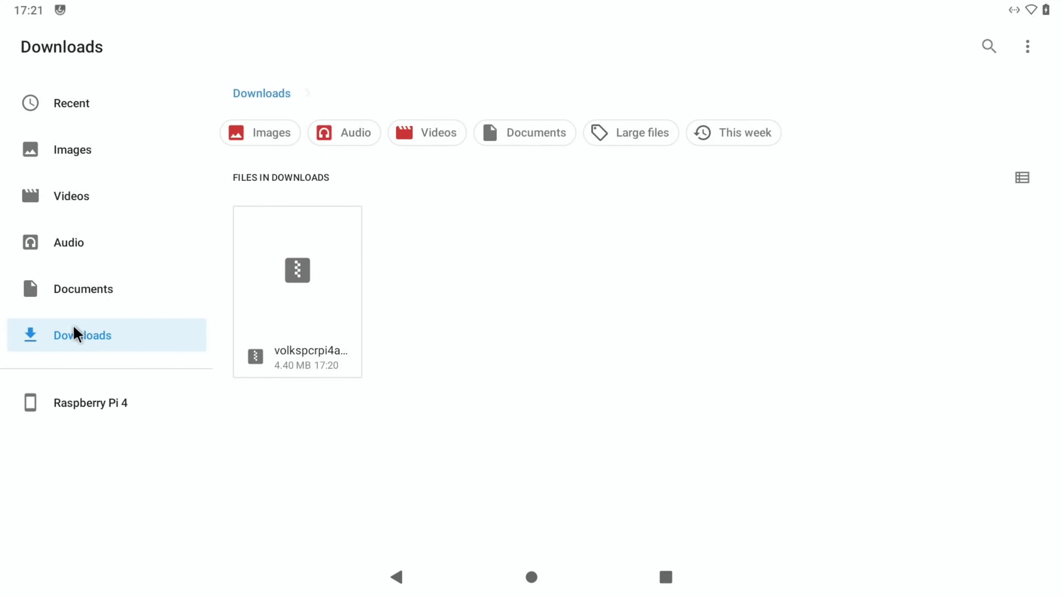
pyautogui.rightClick(427, 287)
pyautogui.click(454, 308)
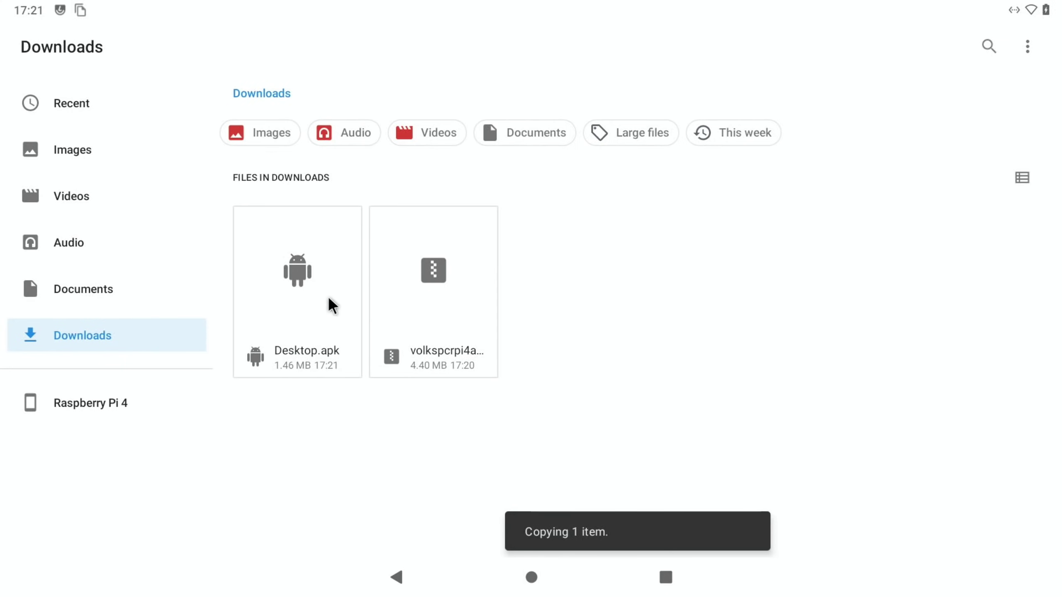
# - Copy the InstallerRPI4 APK from volkspcrpi4apk.zip into the Downloads folder
pyautogui.click(438, 282)
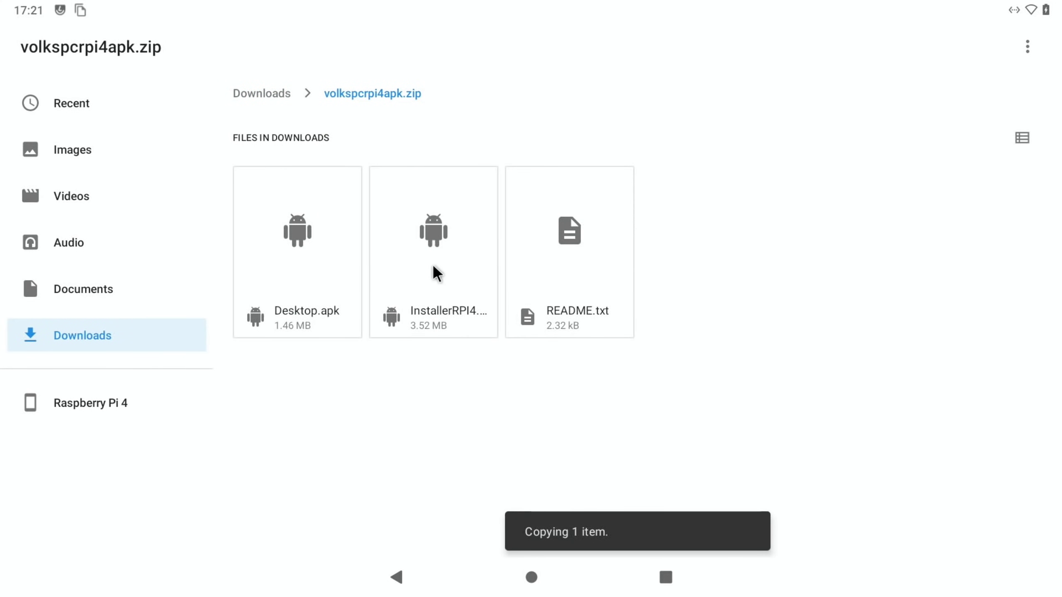
pyautogui.rightClick(427, 243)
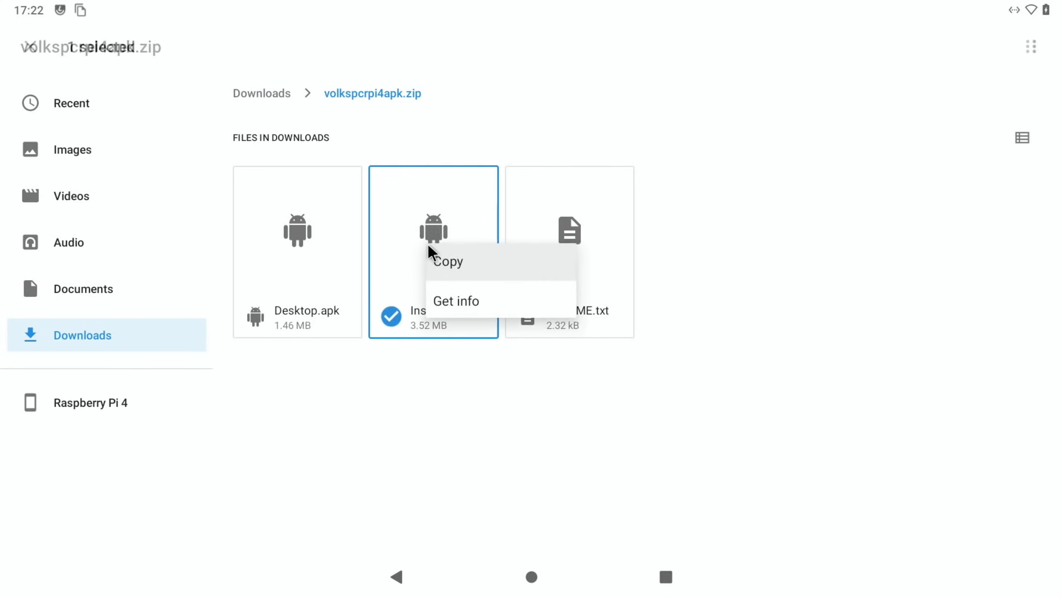
pyautogui.click(456, 267)
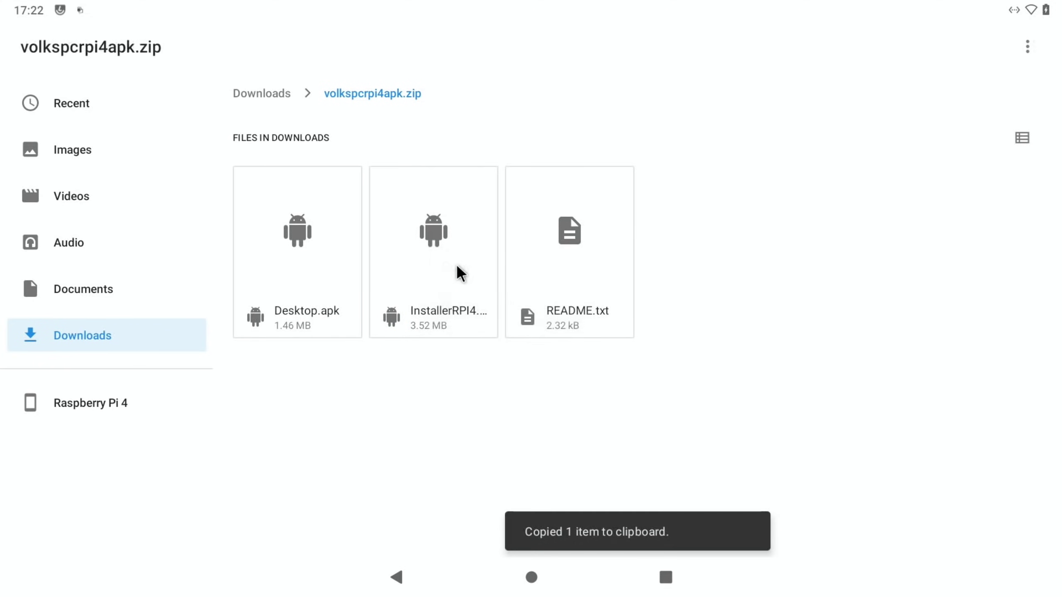
pyautogui.click(78, 328)
pyautogui.rightClick(616, 251)
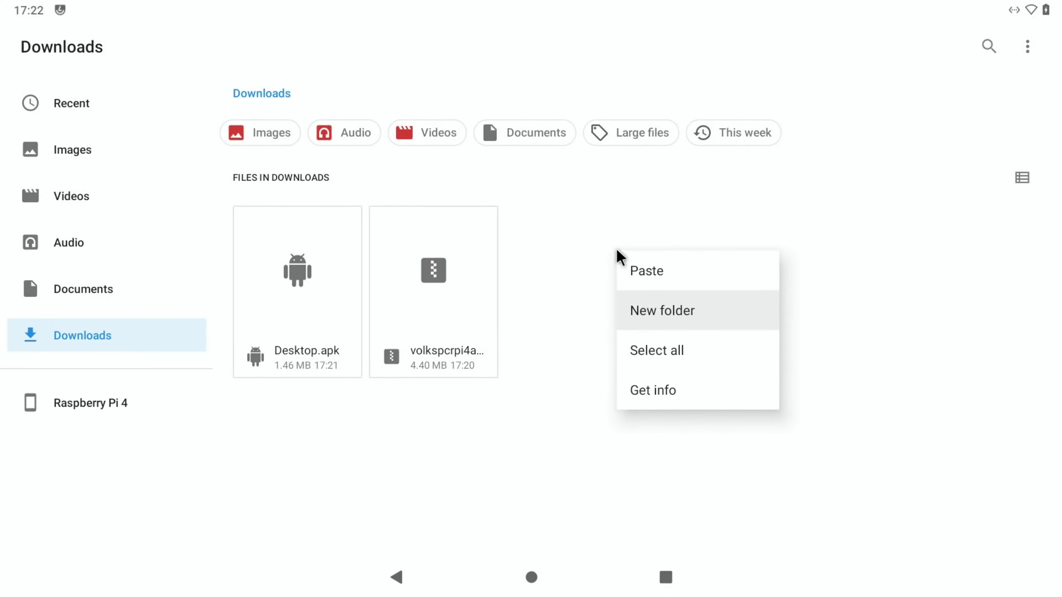
pyautogui.click(637, 267)
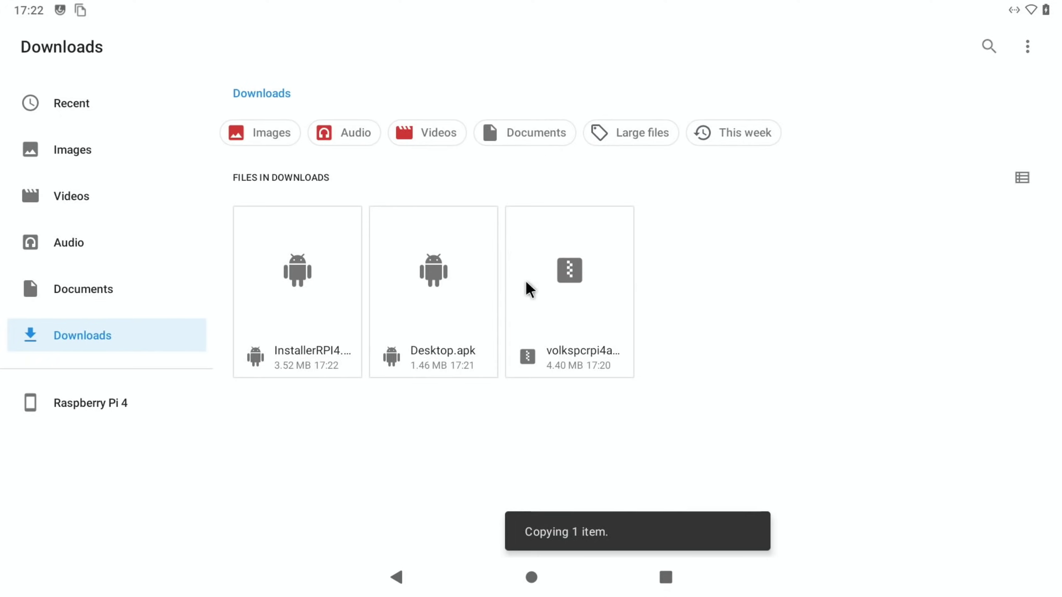
# - Install Desktop.apk from Downloads, accepting the unknown-app warning, and close the installer without opening the app
pyautogui.doubleClick(429, 270)
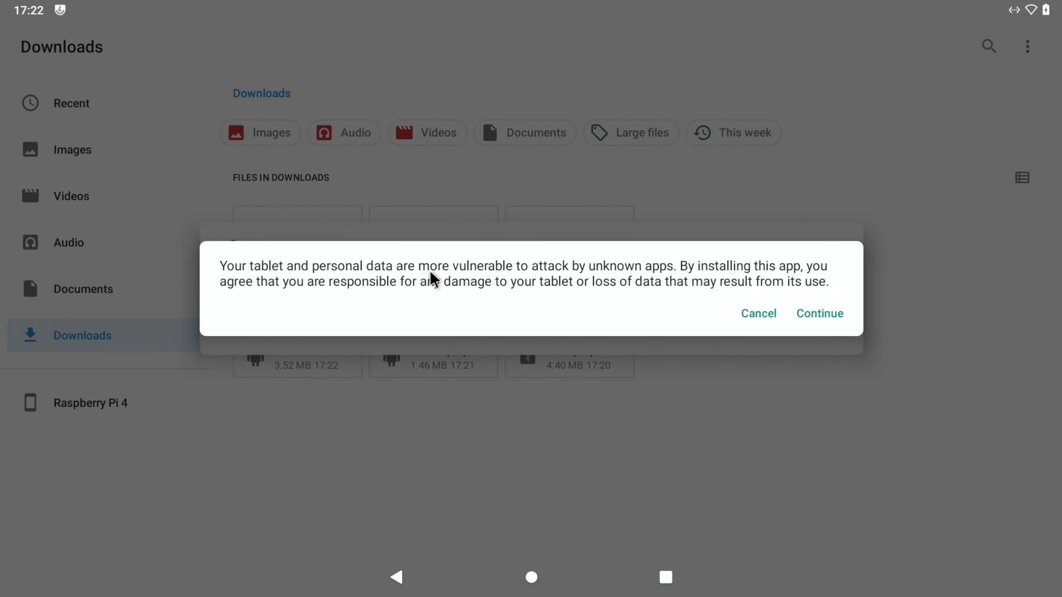
pyautogui.click(826, 317)
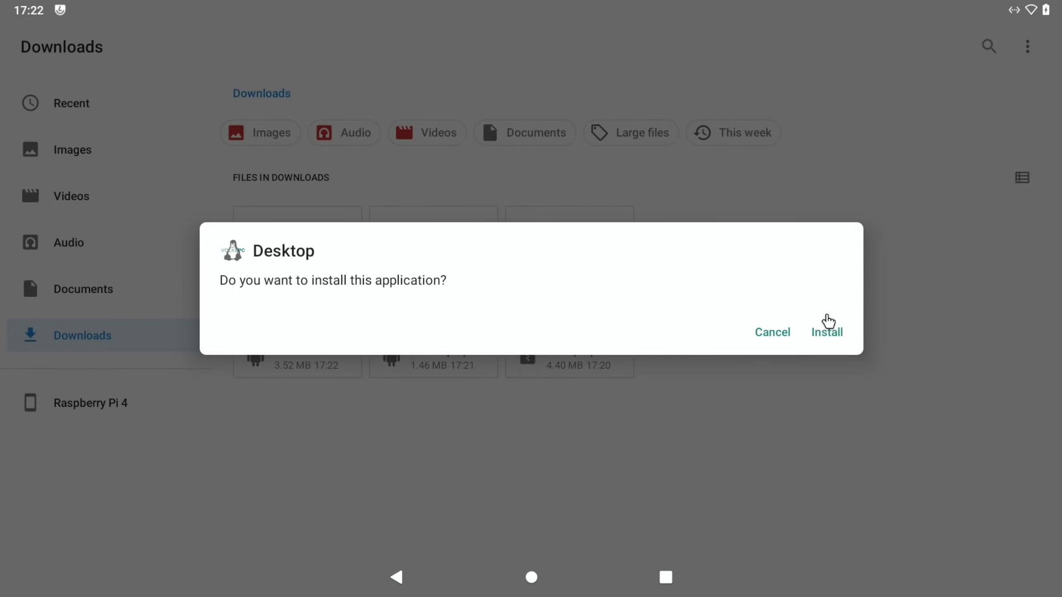
pyautogui.click(827, 338)
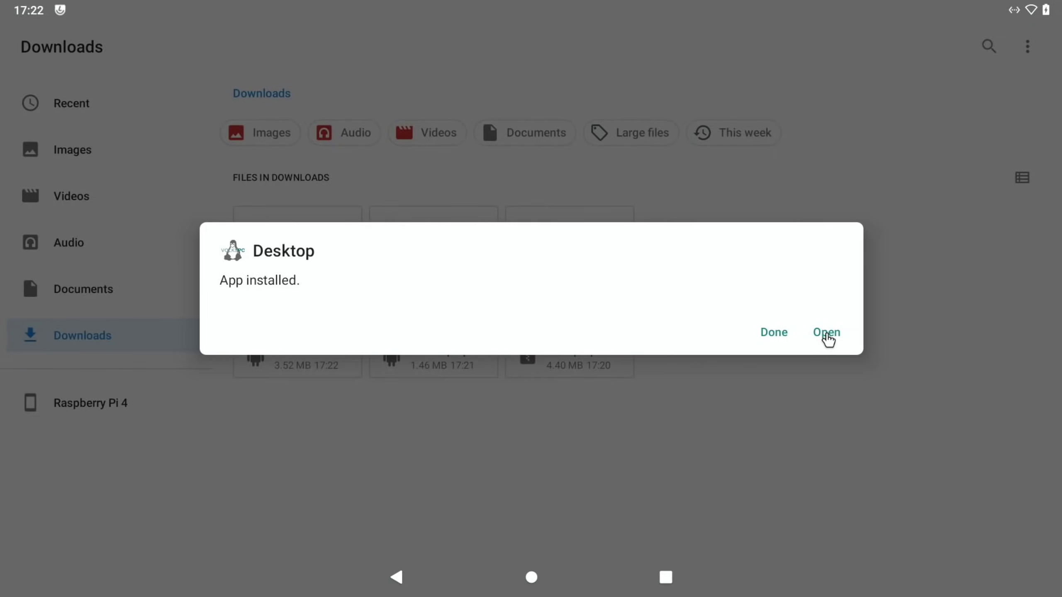
pyautogui.click(774, 333)
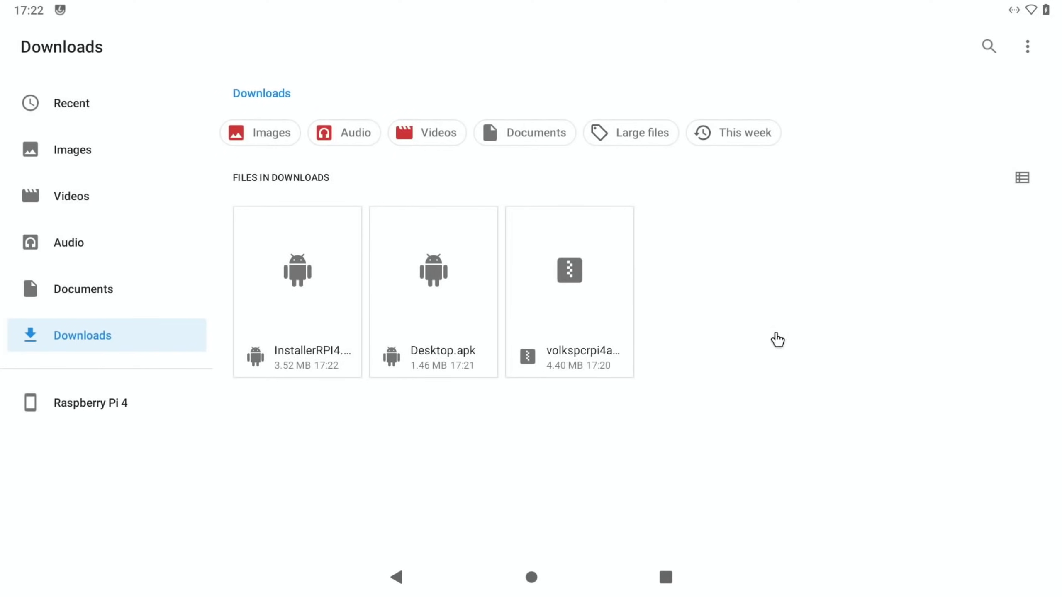
# - Install the InstallerRPI4 APK from Downloads, accepting the unknown-app warning
pyautogui.click(296, 312)
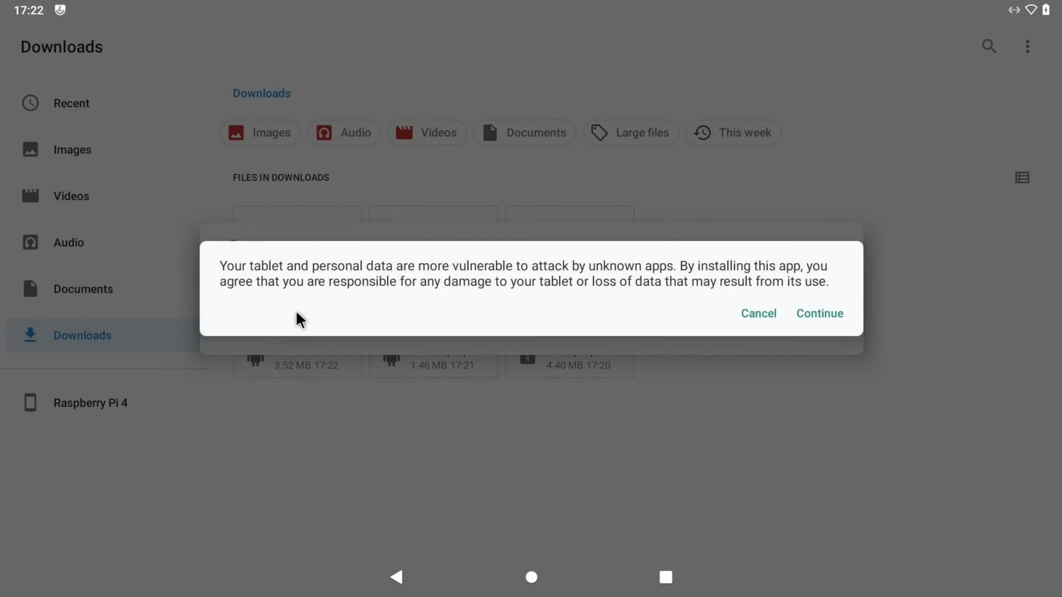
pyautogui.click(802, 318)
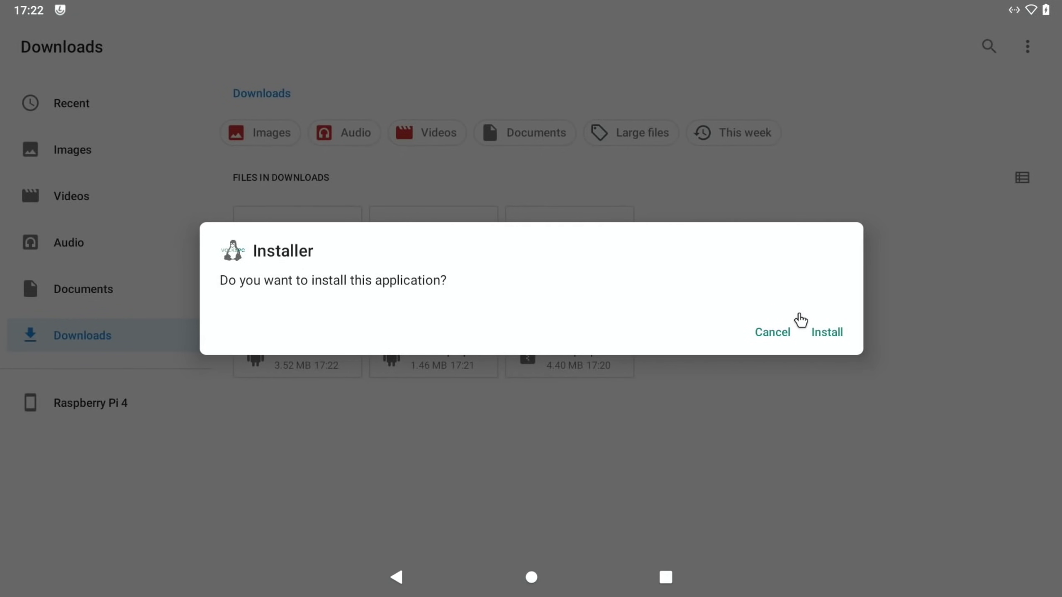
pyautogui.click(818, 334)
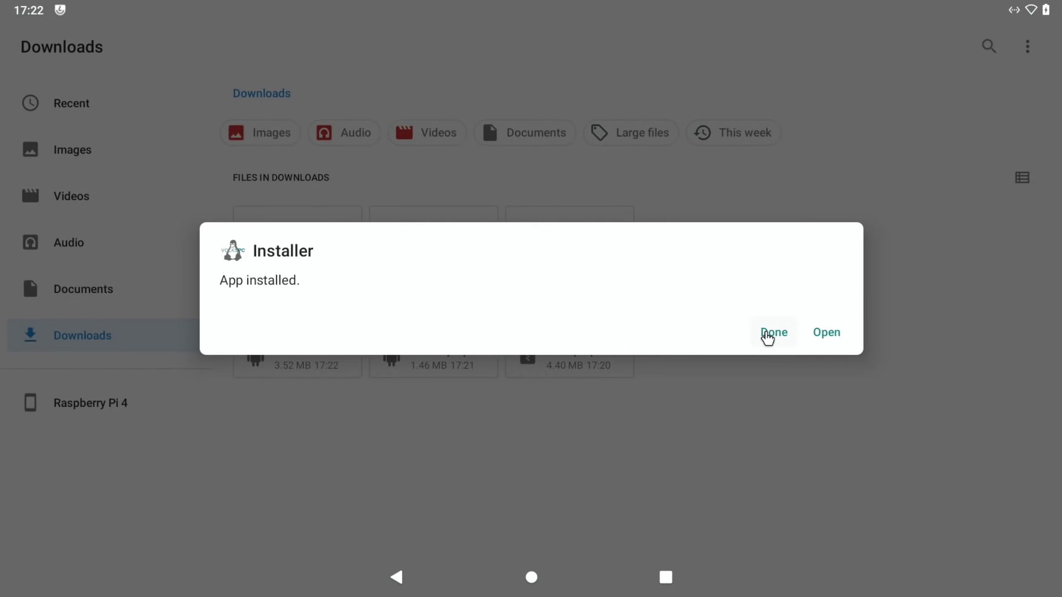
# - Close the finished installer without opening the app, switch to the Browser and search Google for "magisk"
pyautogui.click(774, 333)
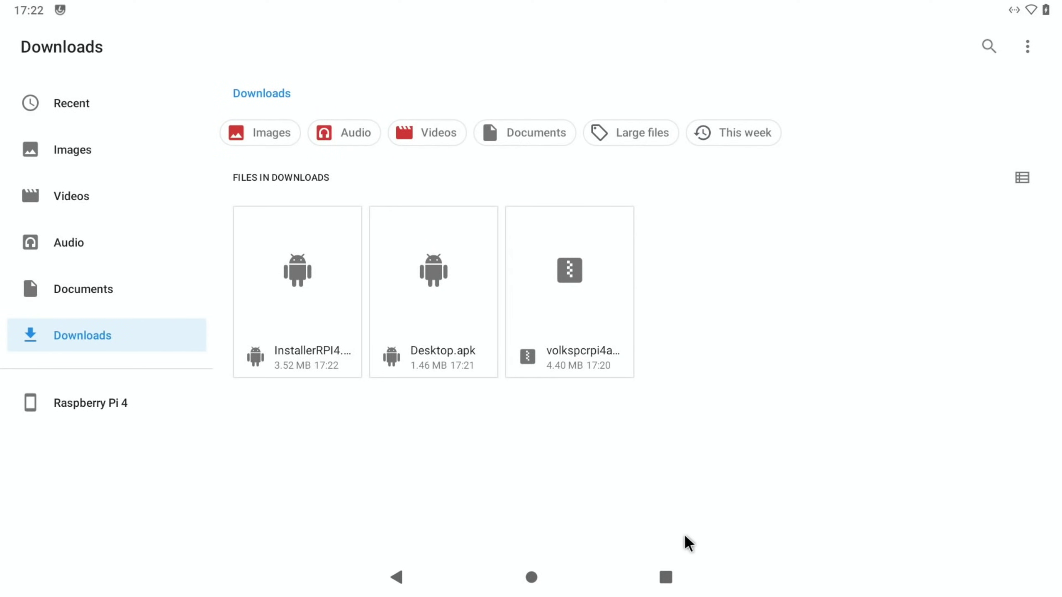
pyautogui.click(666, 578)
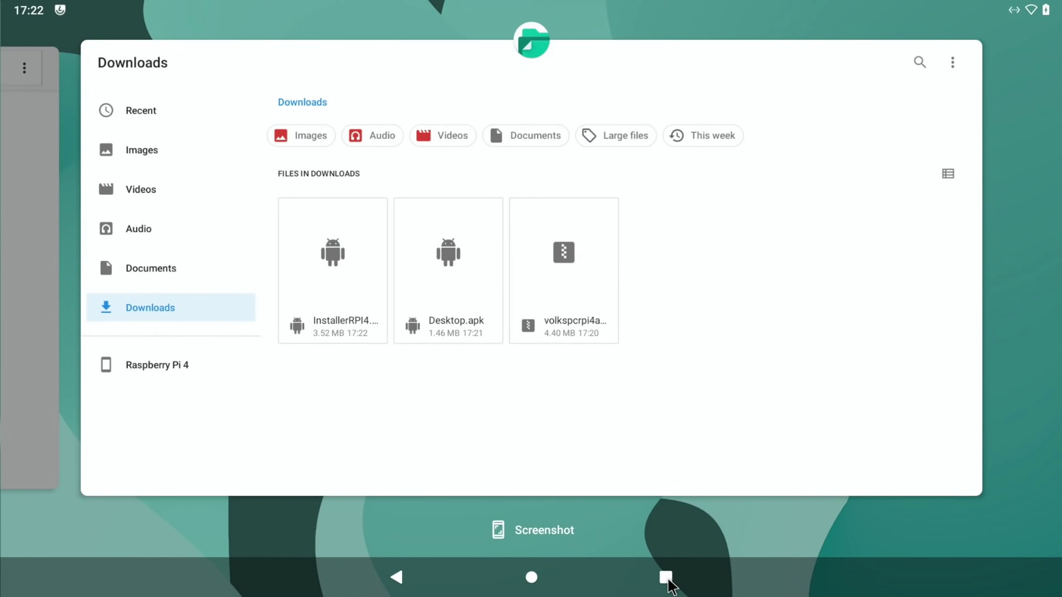
pyautogui.click(47, 320)
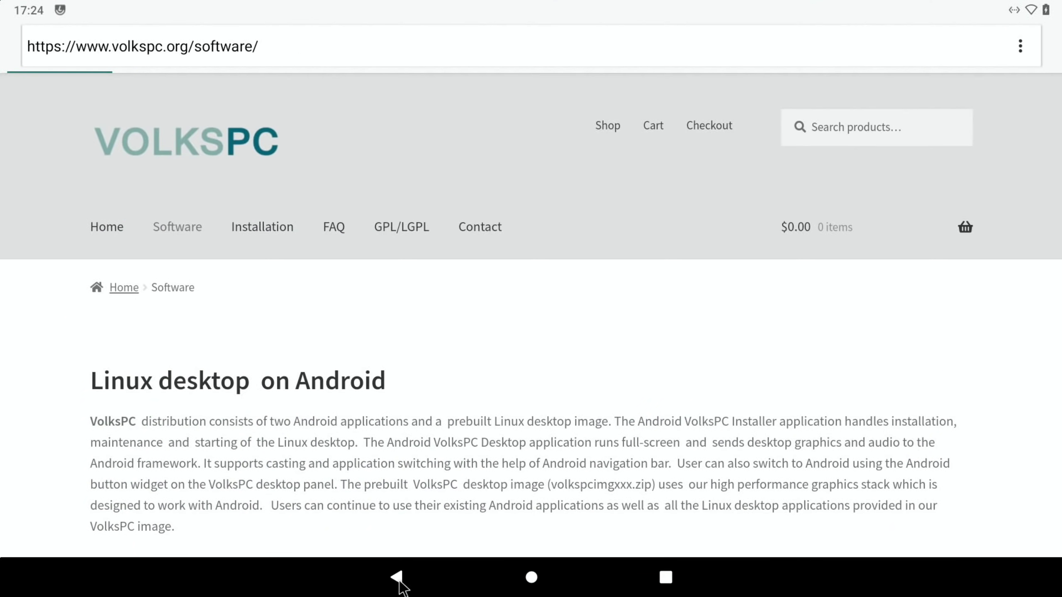
pyautogui.click(399, 581)
pyautogui.click(399, 580)
pyautogui.click(397, 579)
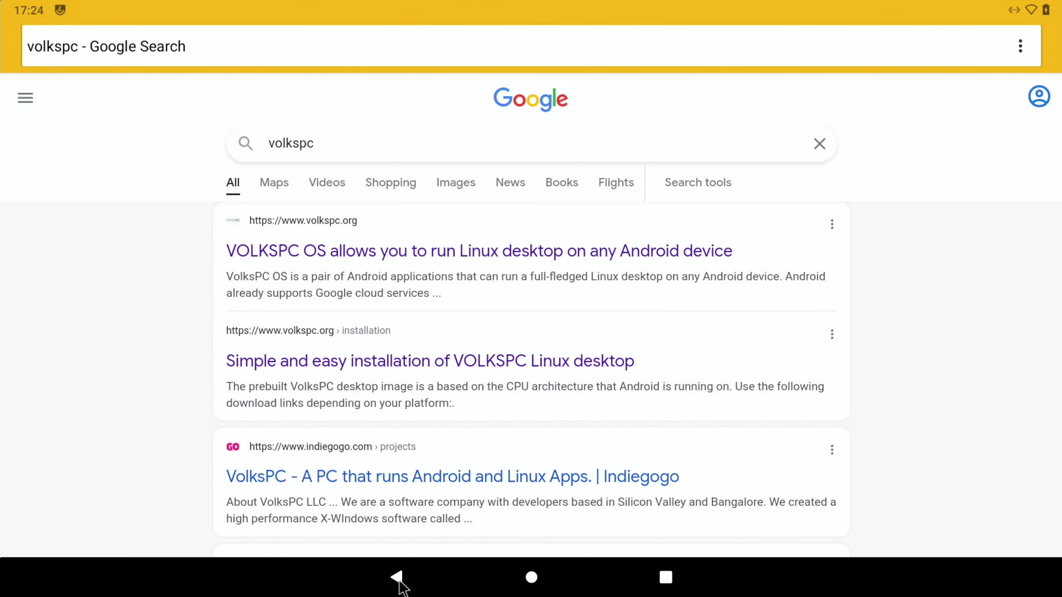
pyautogui.click(329, 139)
pyautogui.write('magisk')
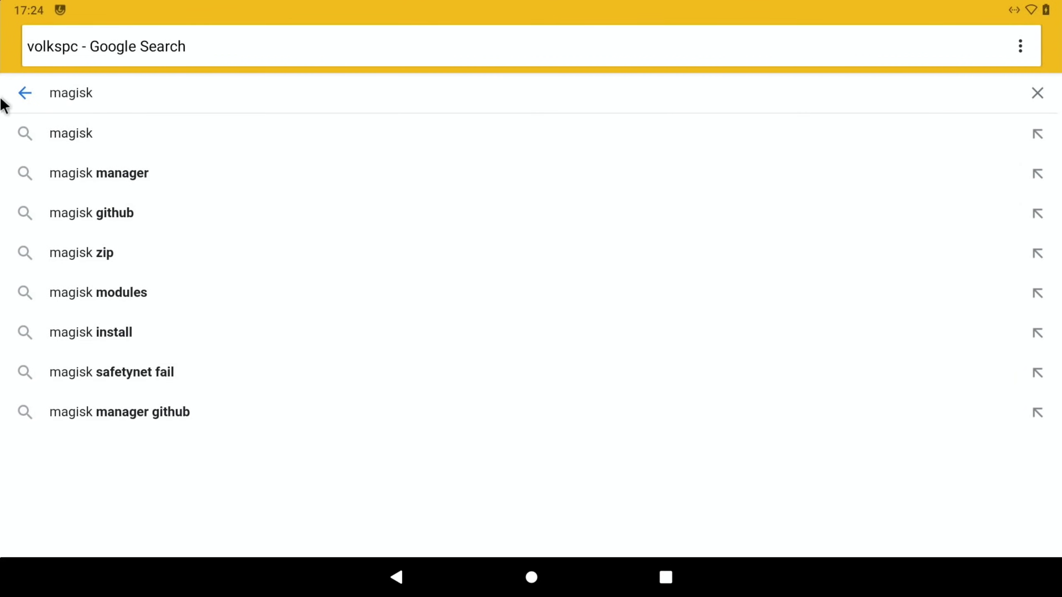
pyautogui.press('Return')
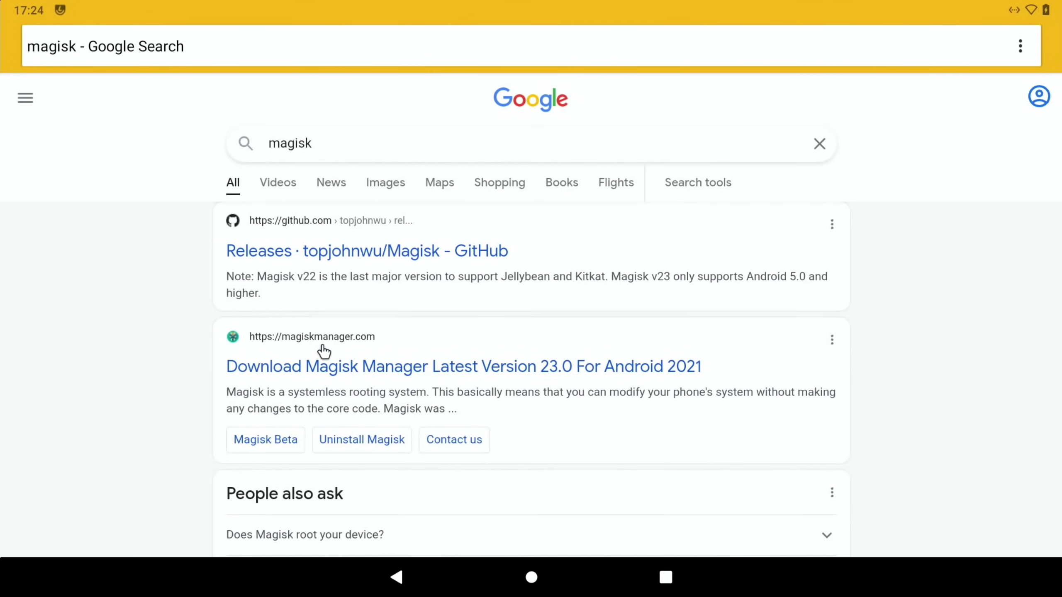
# - Open the magiskmanager.com result and download Magisk-v23.0.apk, dismissing the ad that interrupts it
pyautogui.click(368, 379)
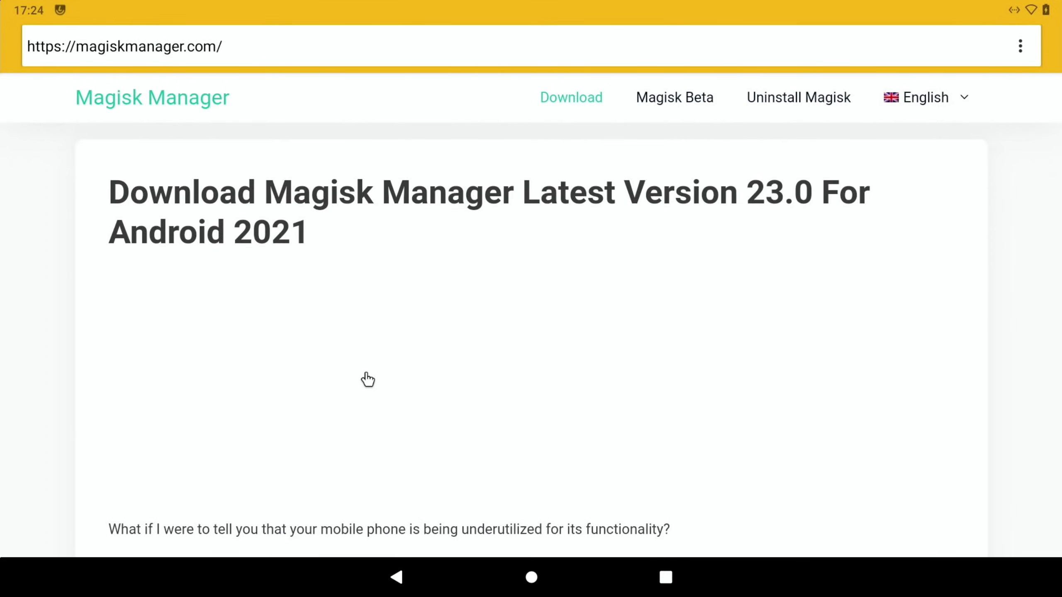
pyautogui.scroll(-3, 367, 379)
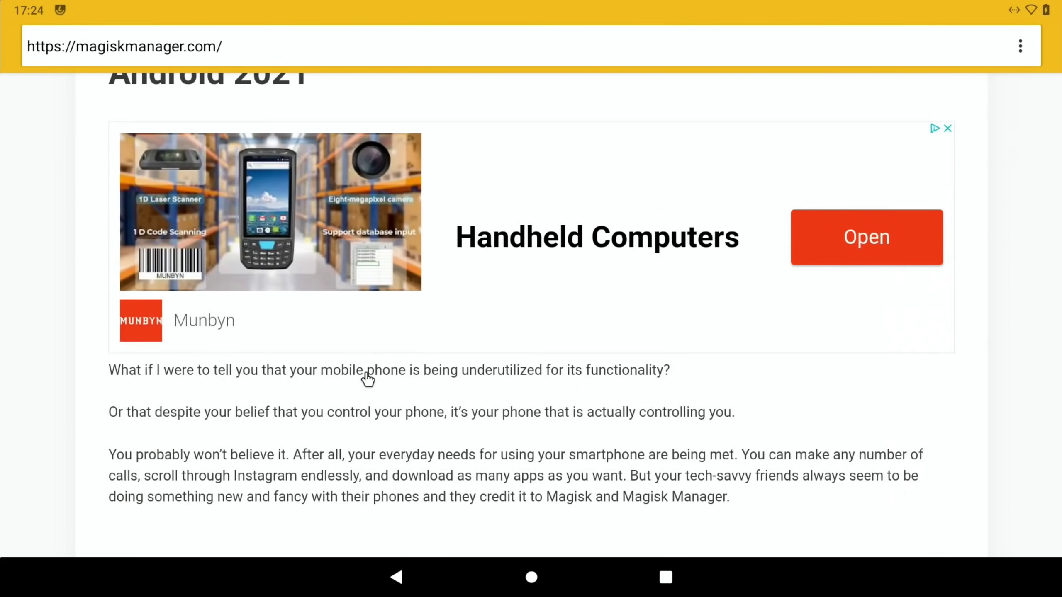
pyautogui.scroll(-7, 365, 374)
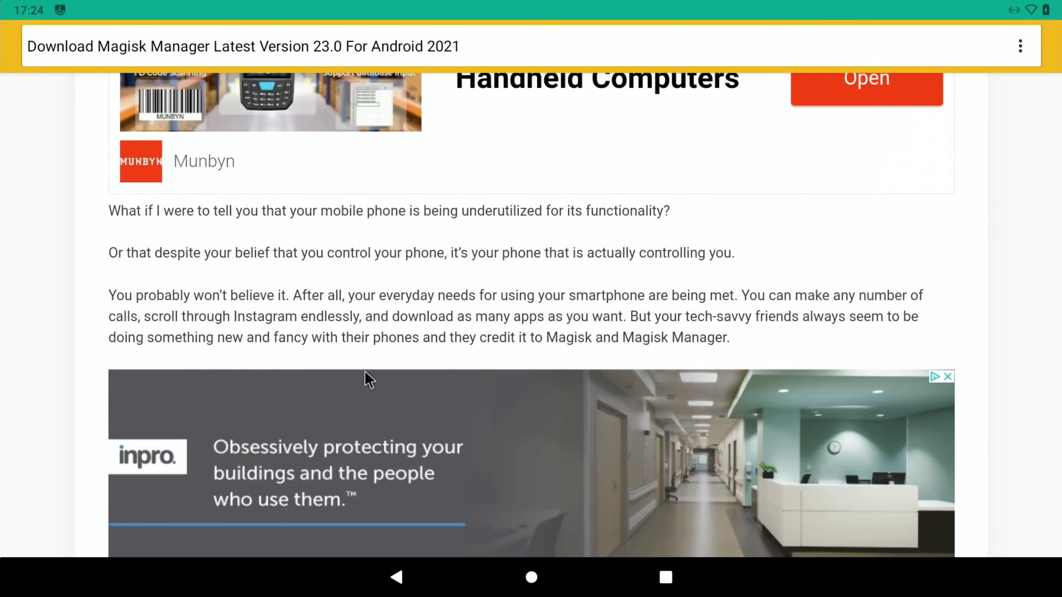
pyautogui.scroll(-10, 367, 379)
pyautogui.scroll(3, 368, 380)
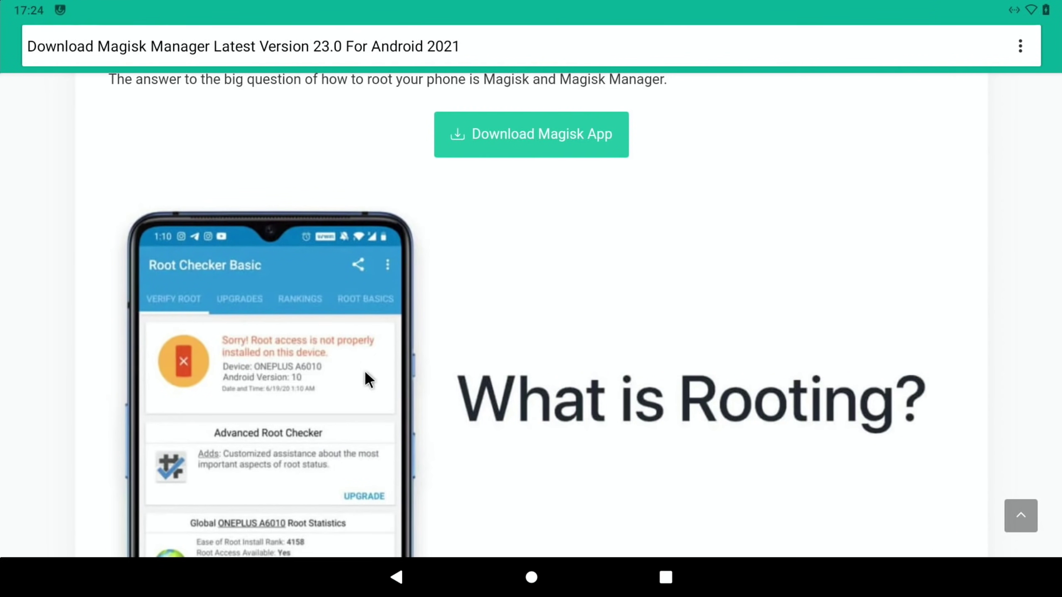
pyautogui.click(506, 141)
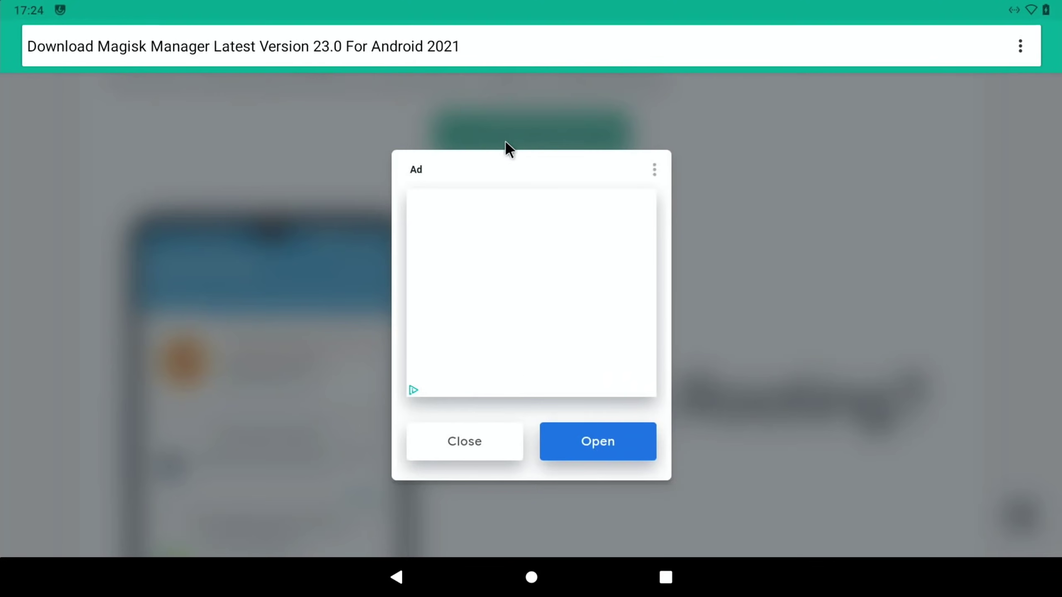
pyautogui.click(481, 441)
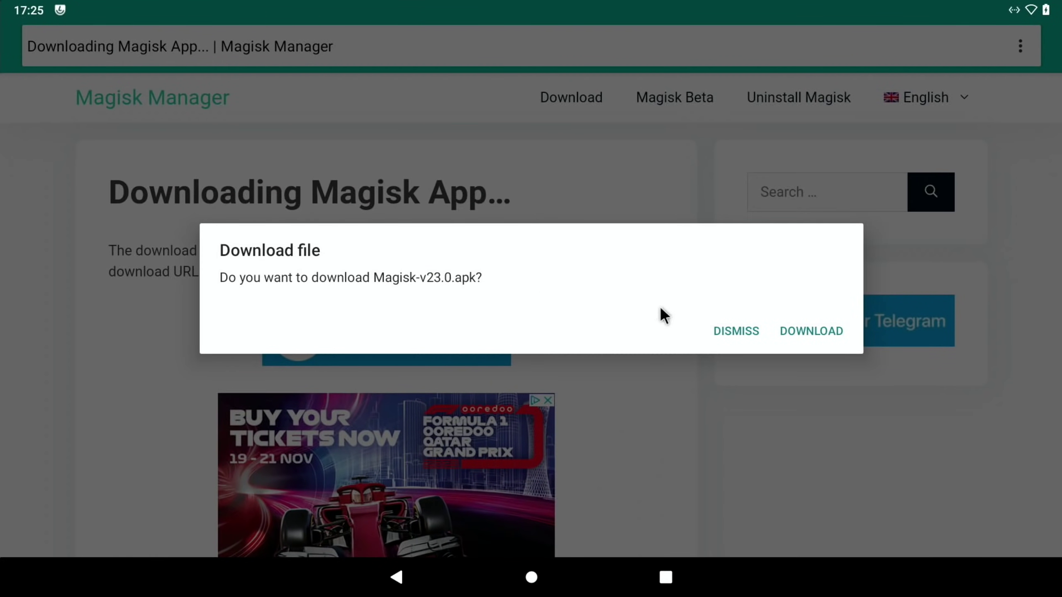
pyautogui.click(801, 332)
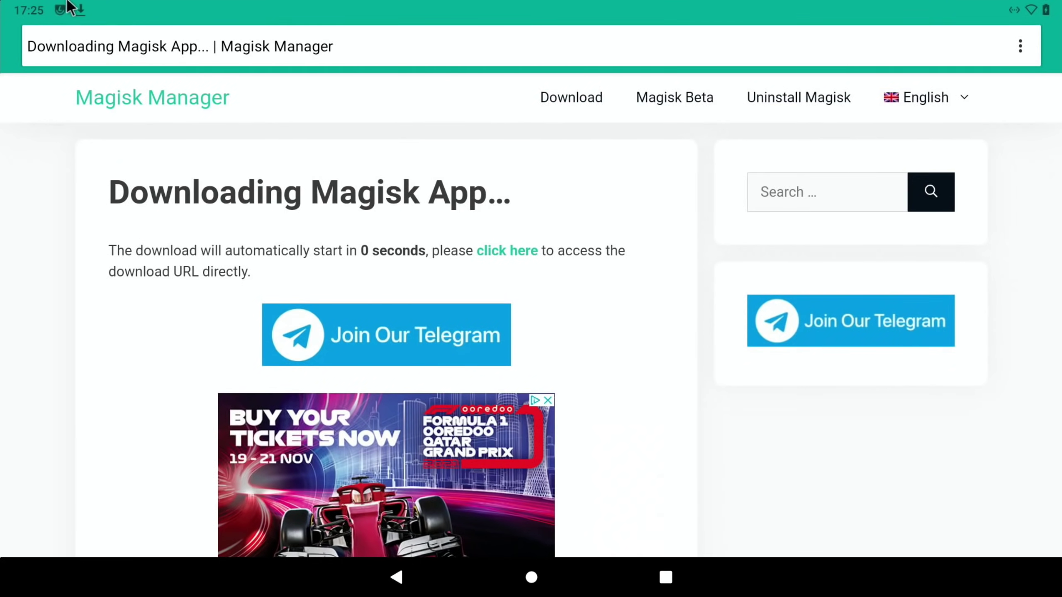
# - Open the downloaded Magisk-v23.0.apk from the notifications and allow the Browser to install unknown apps
pyautogui.press('super+n')
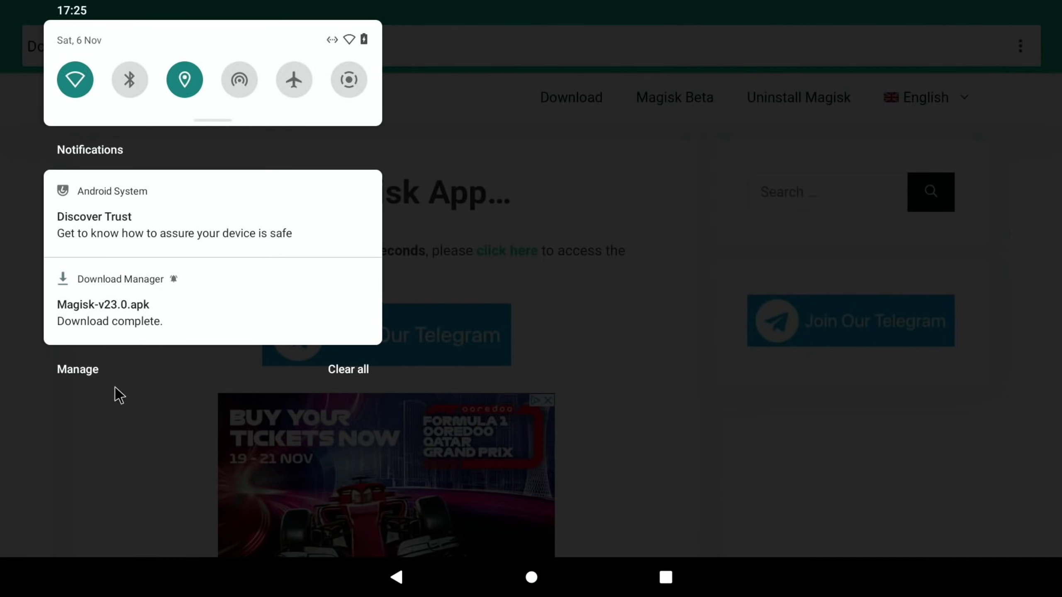
pyautogui.click(112, 314)
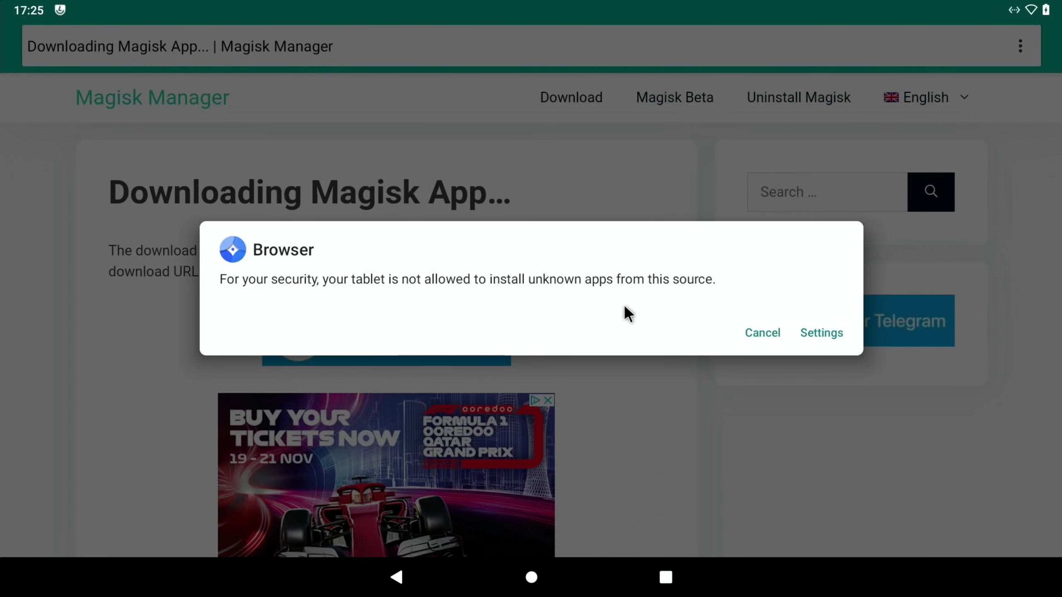
pyautogui.click(819, 335)
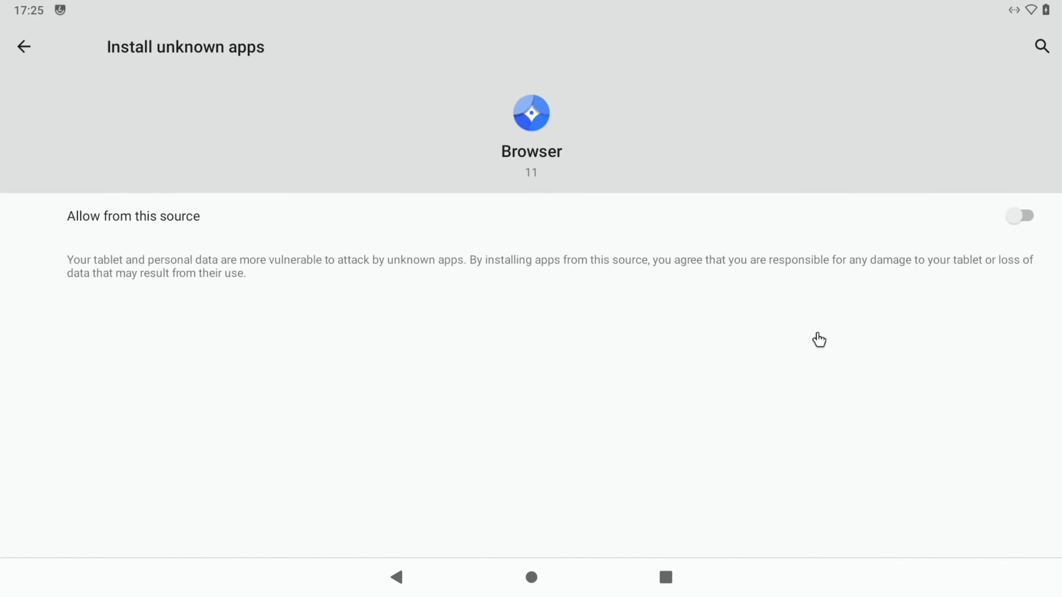
pyautogui.click(1026, 219)
pyautogui.click(22, 48)
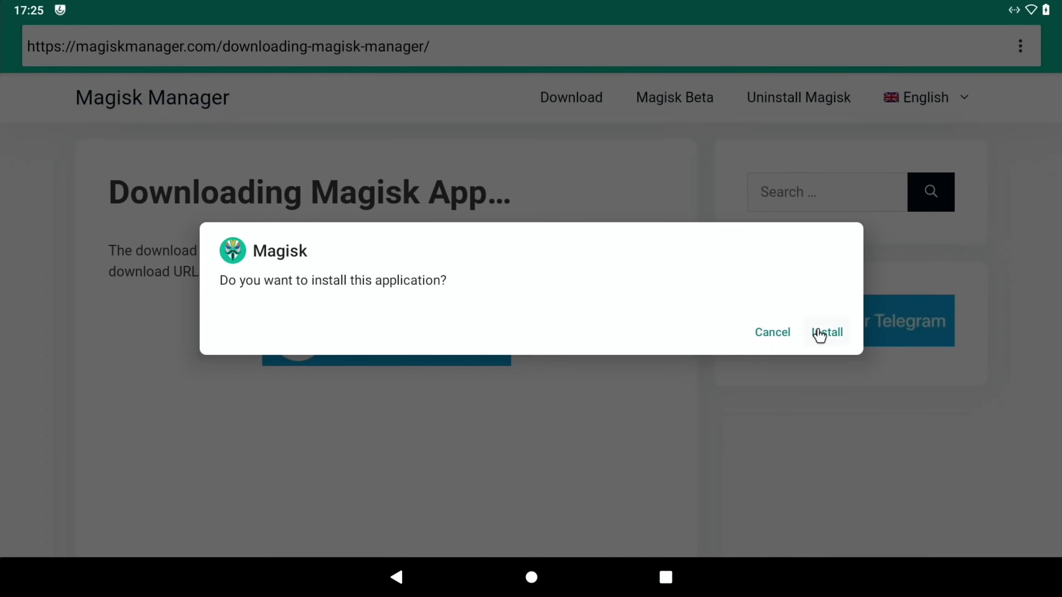
# - Install Magisk, close the installer without opening the app, and return to the home screen
pyautogui.click(820, 334)
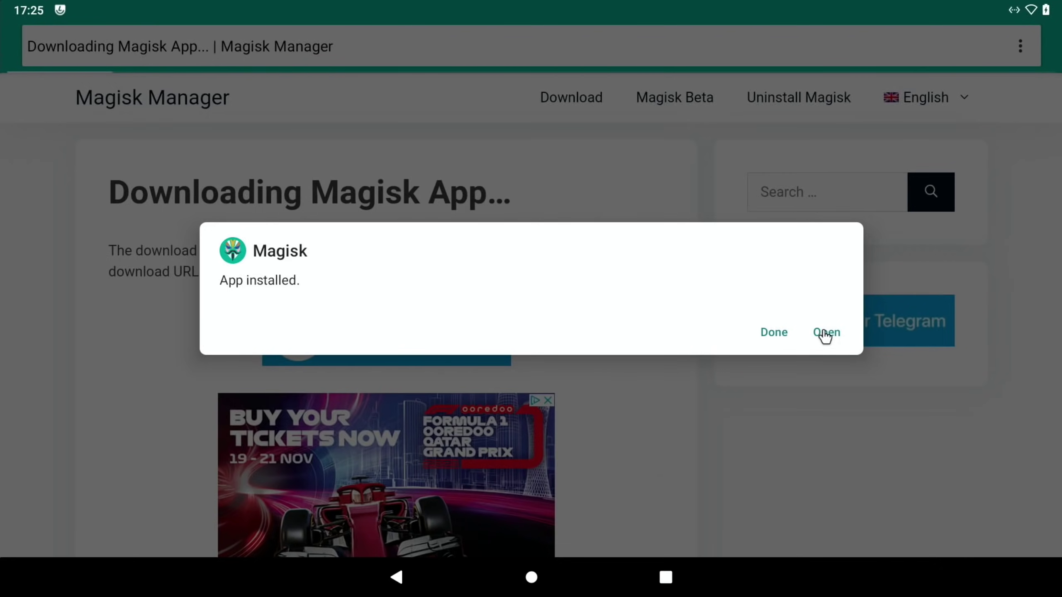
pyautogui.click(777, 339)
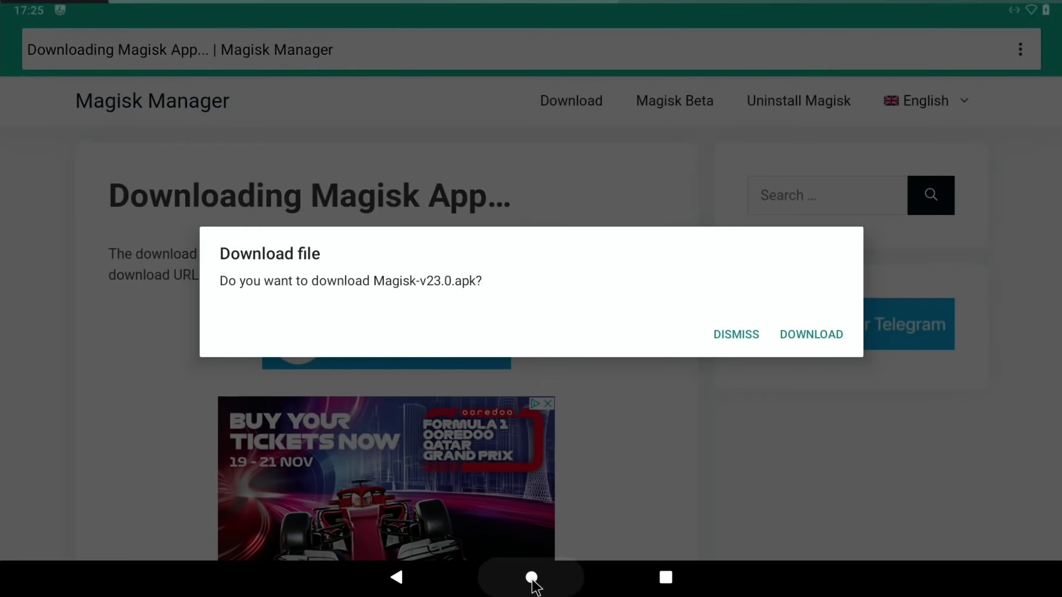
pyautogui.click(532, 580)
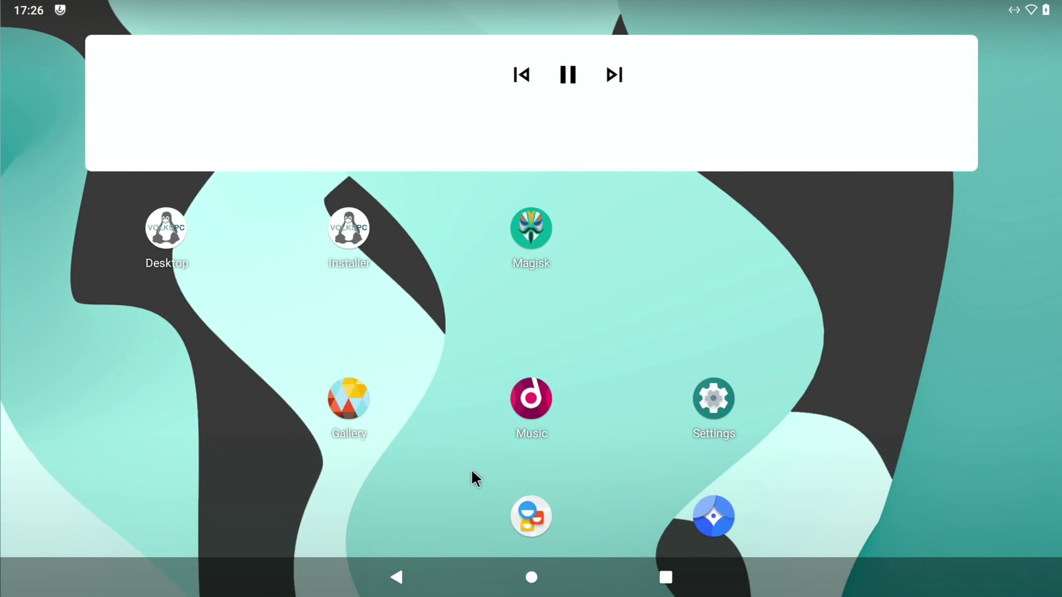
# - In Files, copy the 1.05 GB volkspcimg zip archive from the 64GB C USB drive into Downloads and check the copy progress
pyautogui.moveTo(530, 577); pyautogui.dragTo(479, 86)
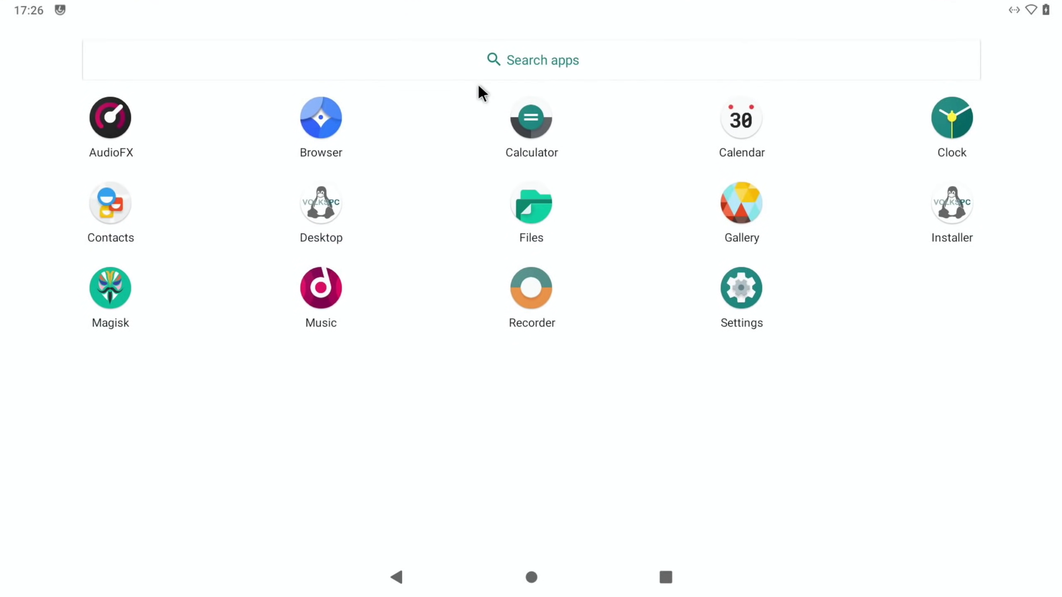
pyautogui.click(516, 195)
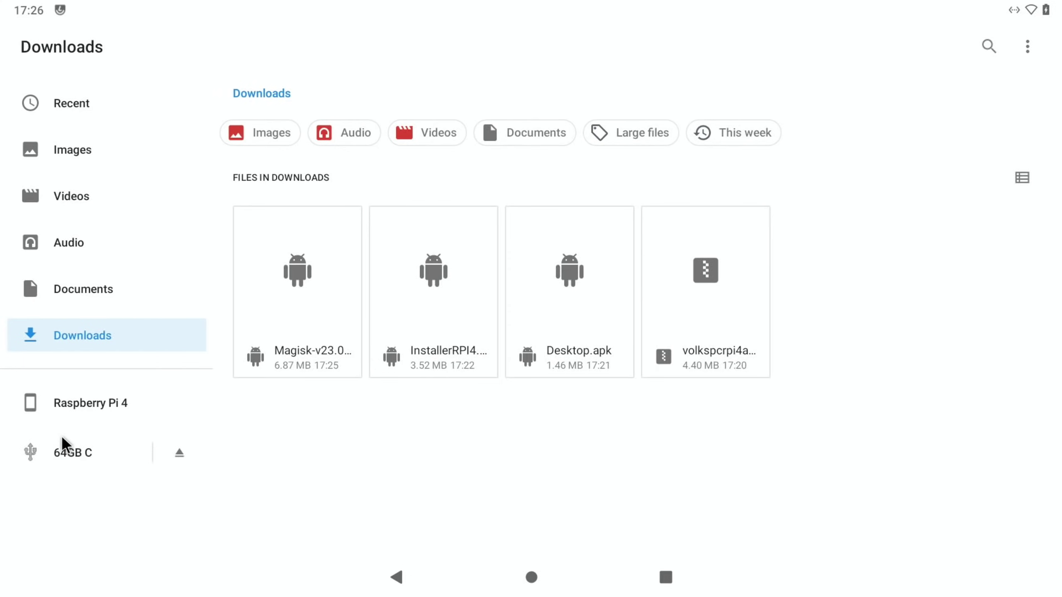
pyautogui.click(58, 453)
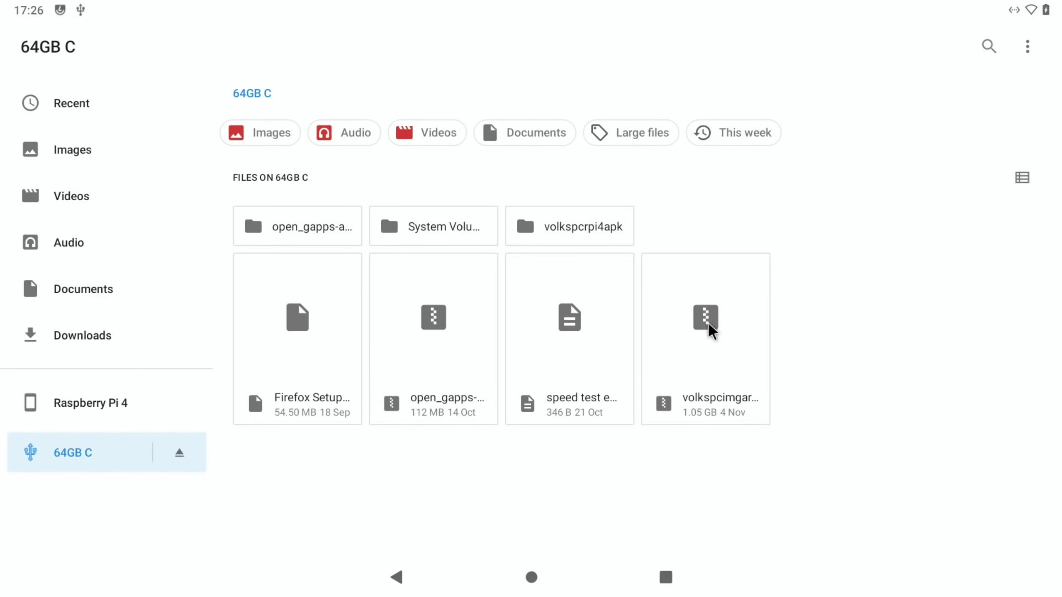
pyautogui.moveTo(709, 327); pyautogui.dragTo(143, 352)
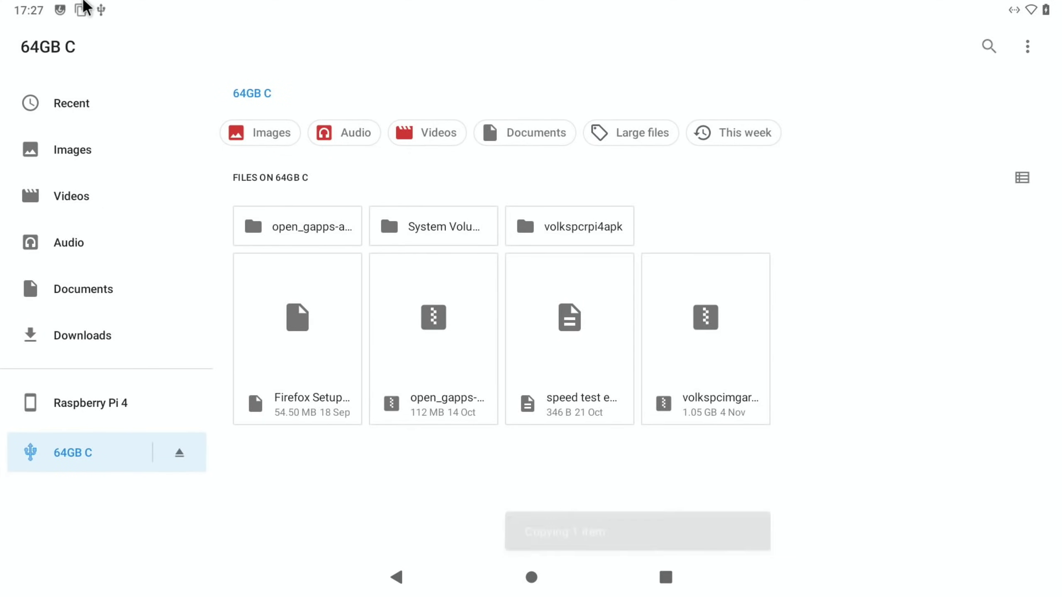
pyautogui.moveTo(84, 7); pyautogui.dragTo(167, 460)
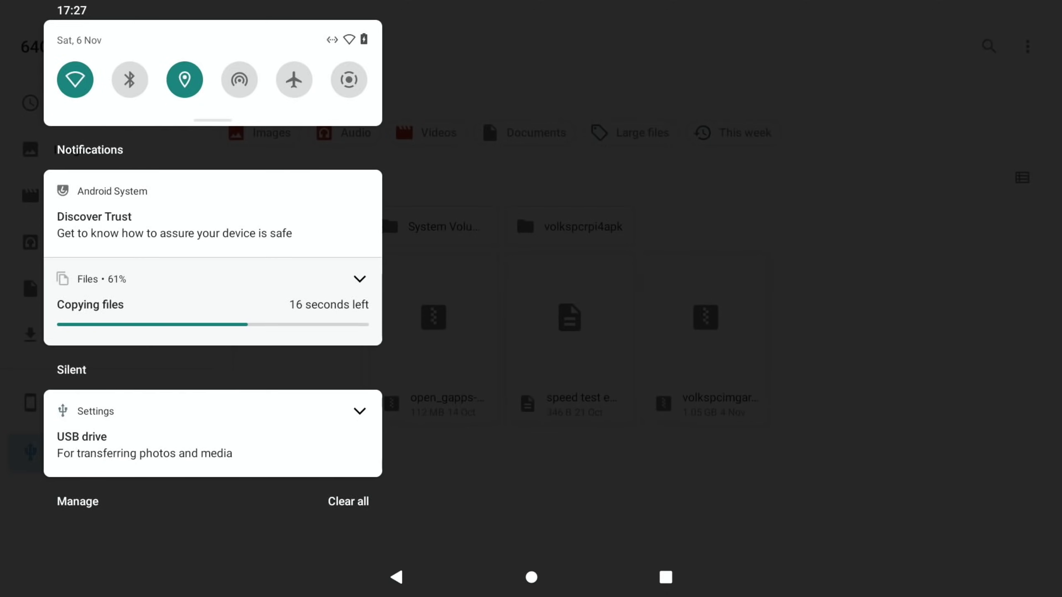
pyautogui.click(775, 205)
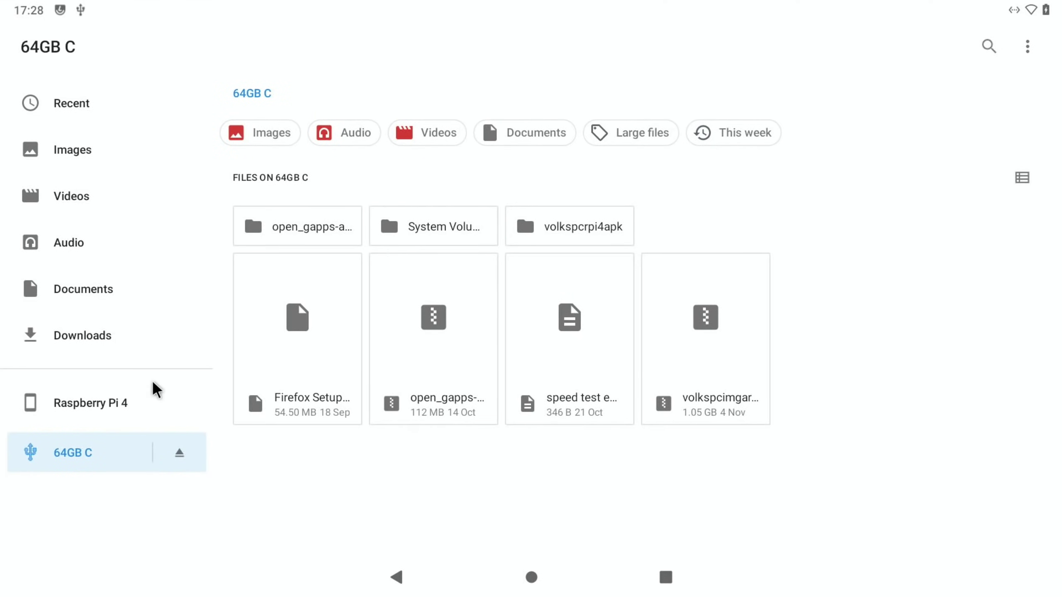
# - Enable Advanced restart in the power menu options of the System settings and return to the home screen
pyautogui.click(537, 580)
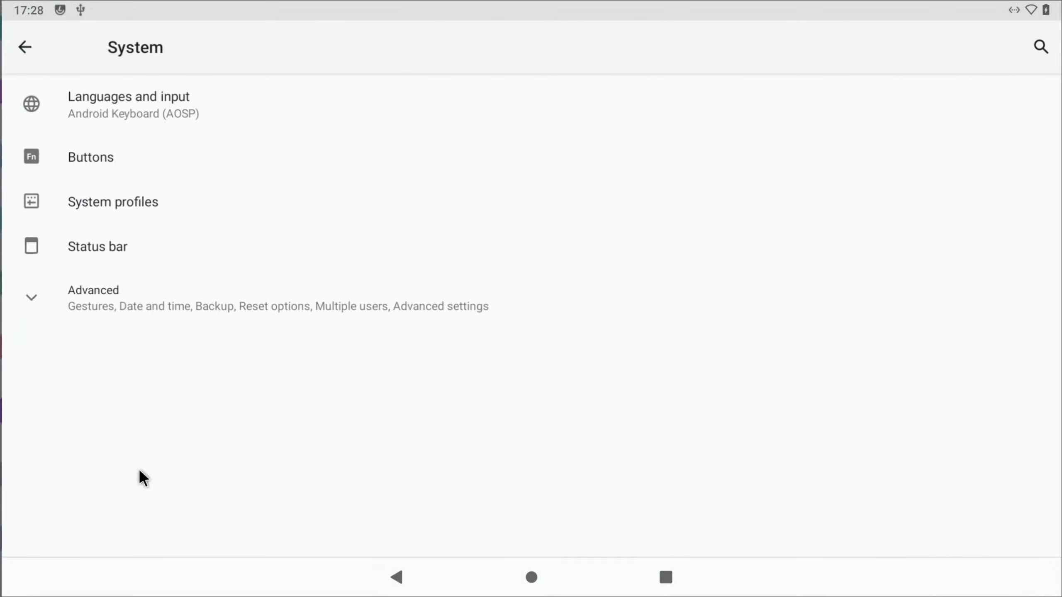
pyautogui.click(81, 295)
pyautogui.click(82, 295)
pyautogui.click(120, 288)
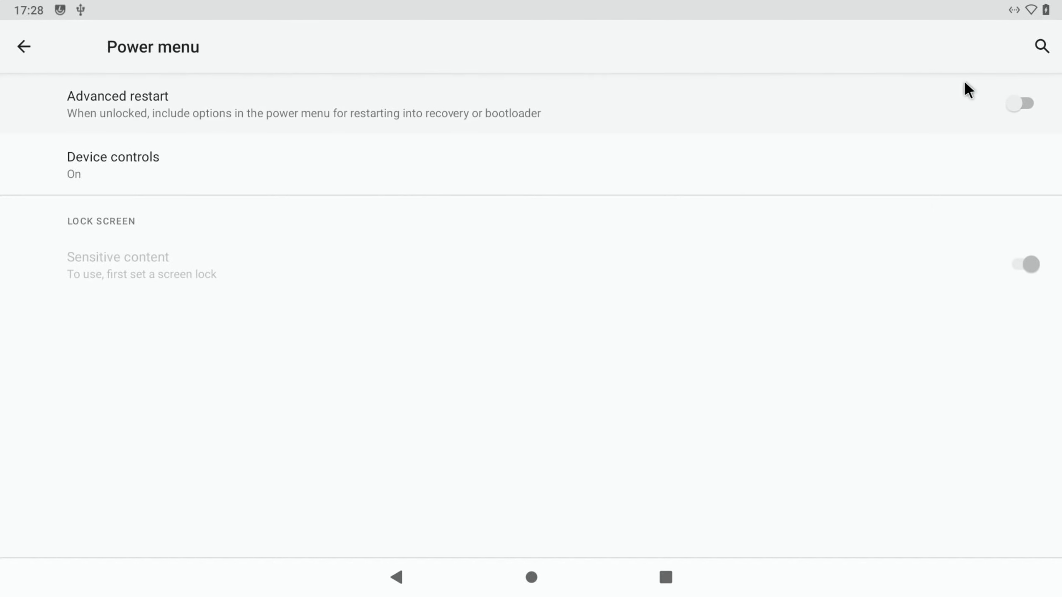
pyautogui.click(1026, 101)
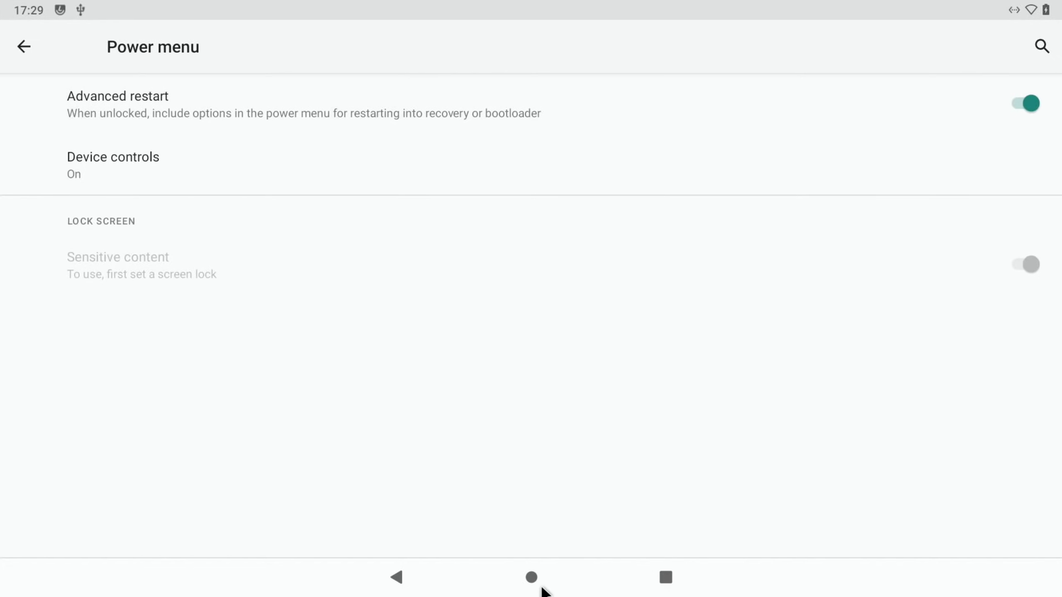
pyautogui.click(529, 576)
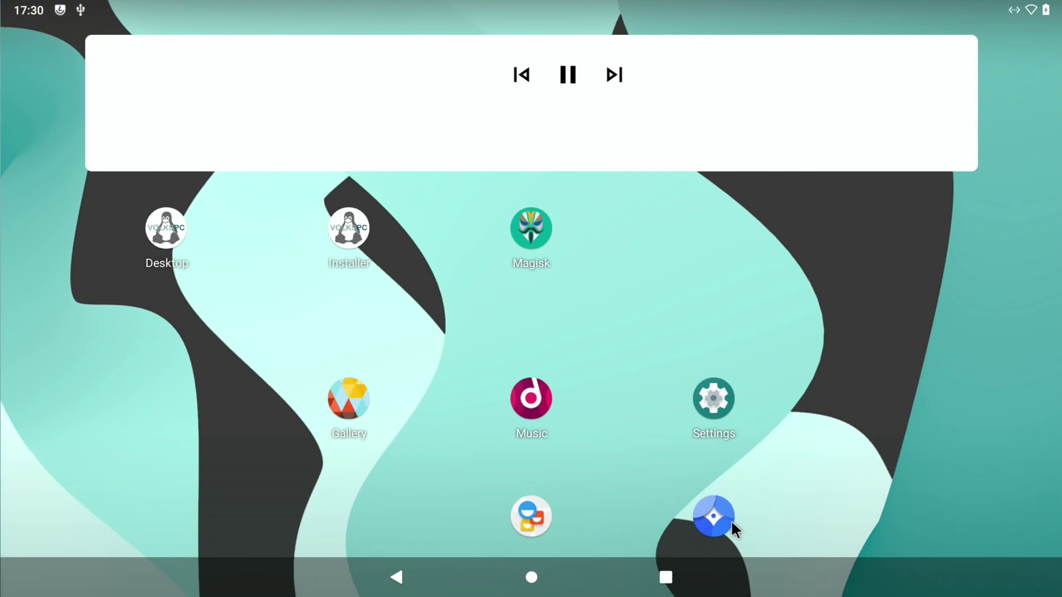
# - In the Browser, search for "konstakang raspberry pi 4" and open the LineageOS 18.1 (Android 11) page
pyautogui.click(722, 519)
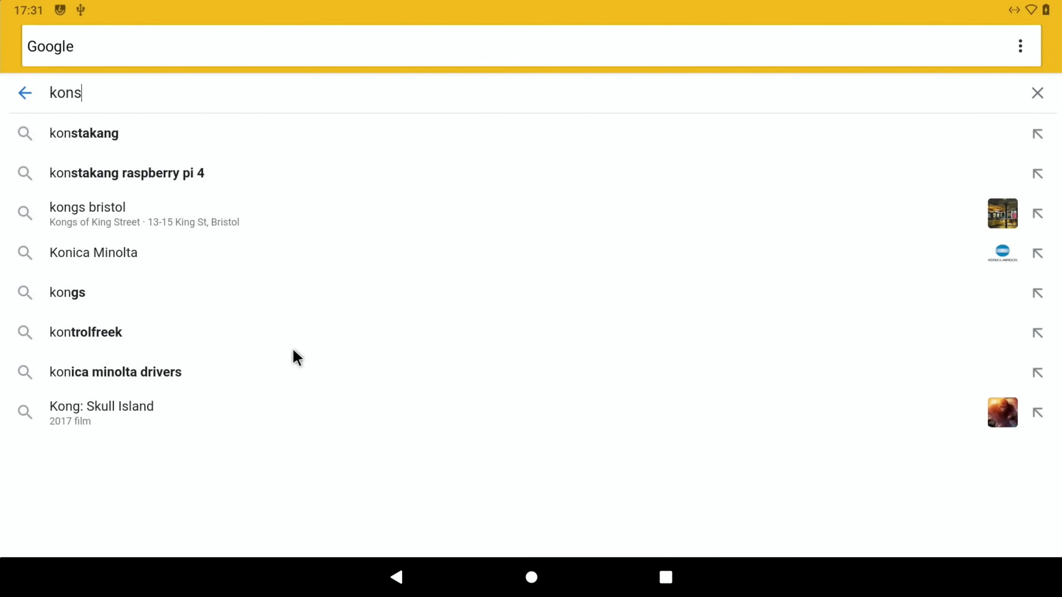
pyautogui.write('takang')
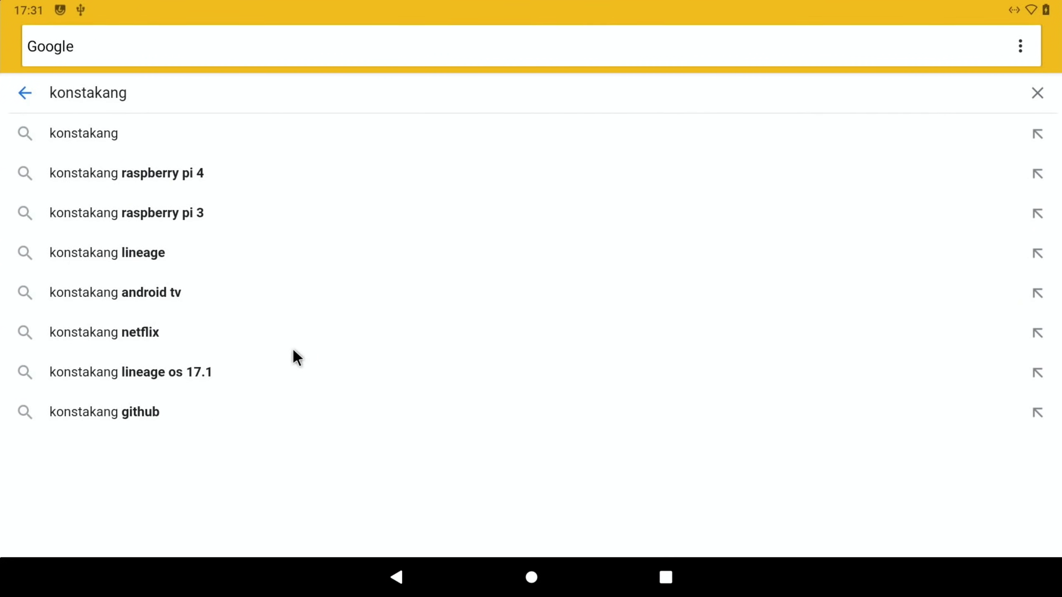
pyautogui.click(177, 178)
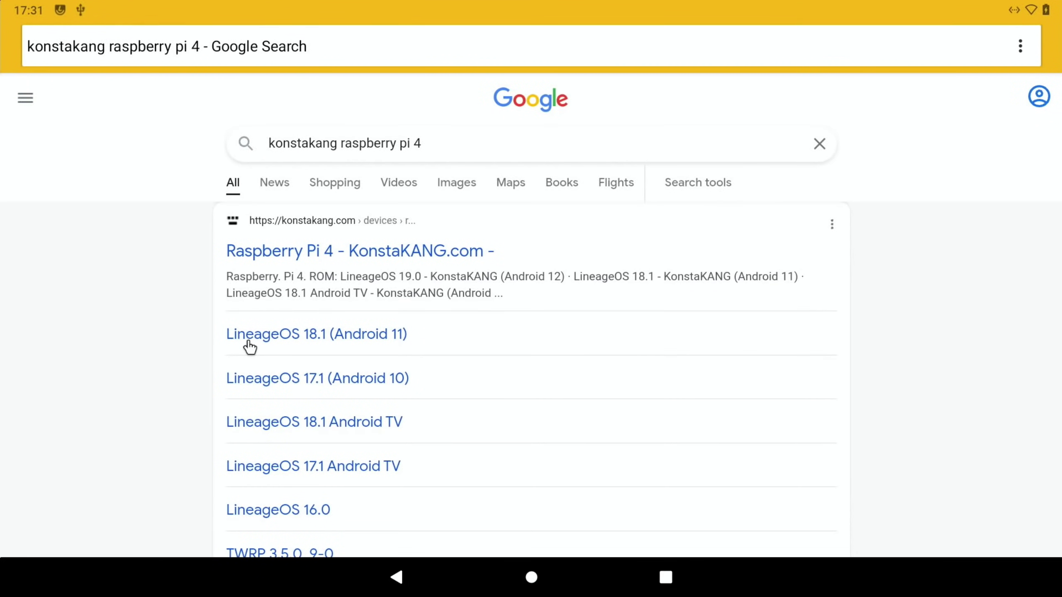
pyautogui.click(323, 345)
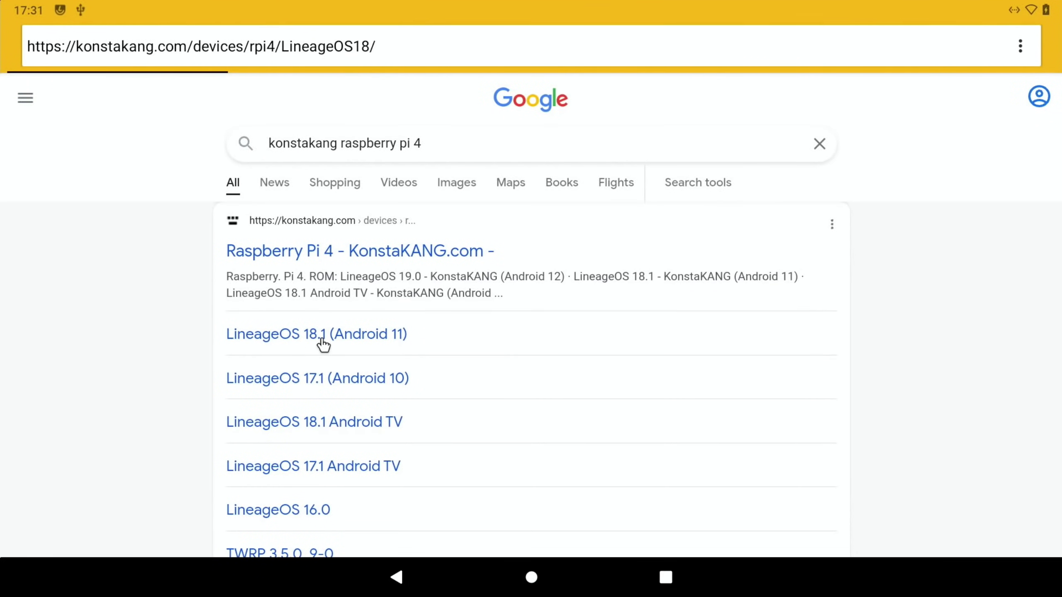
pyautogui.scroll(-10, 322, 345)
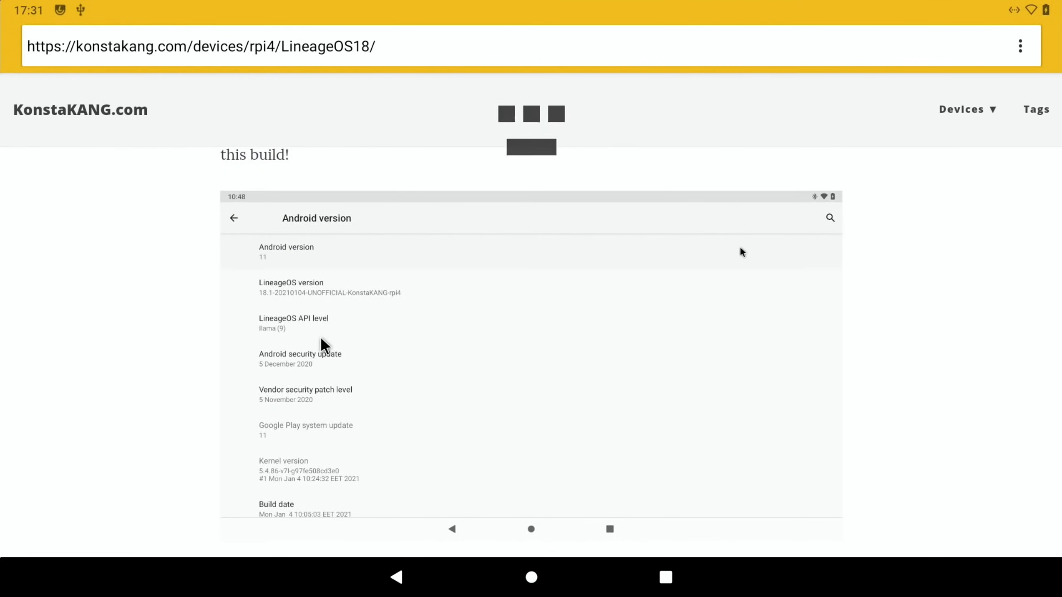
# - Download lineage-18.1-rpi-magisk.zip through the page's Magisk instructions, using the United Kingdom mirror, and check the download notification
pyautogui.scroll(-10, 321, 345)
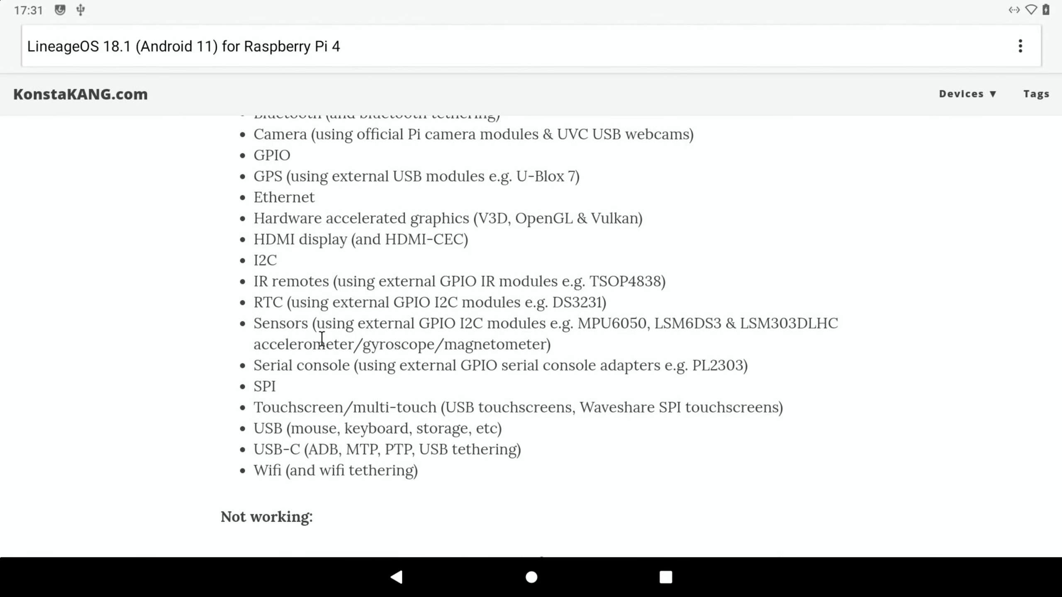
pyautogui.scroll(-10, 321, 339)
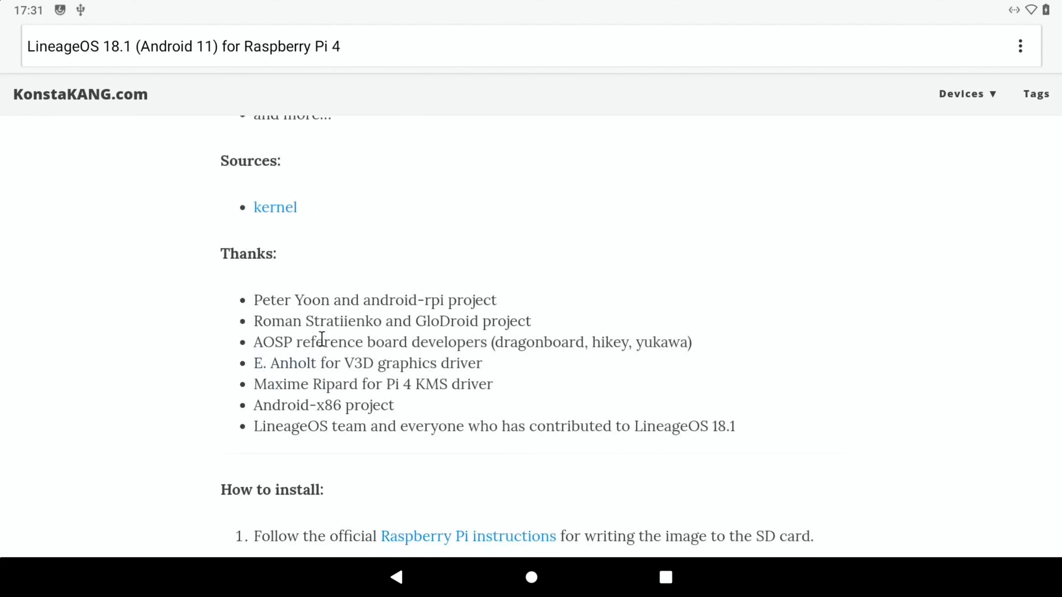
pyautogui.scroll(-15, 321, 339)
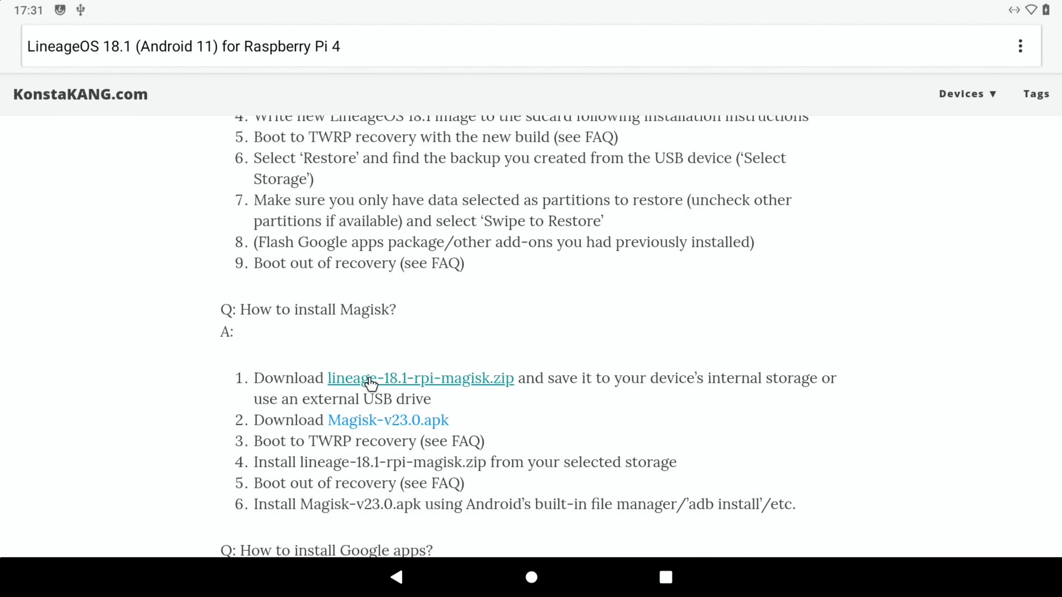
pyautogui.click(425, 384)
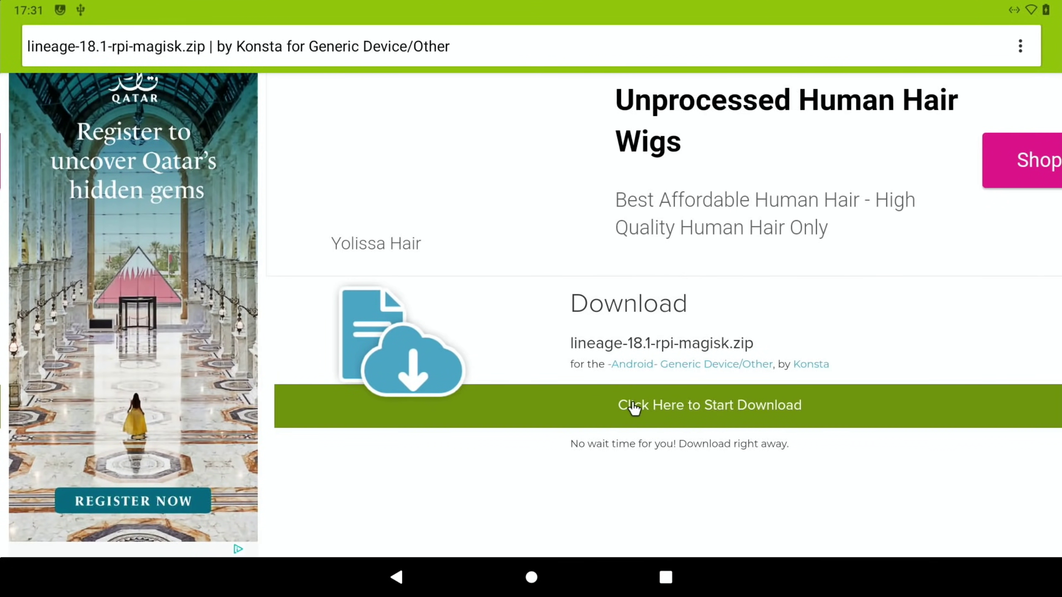
pyautogui.click(632, 406)
pyautogui.scroll(-5, 632, 407)
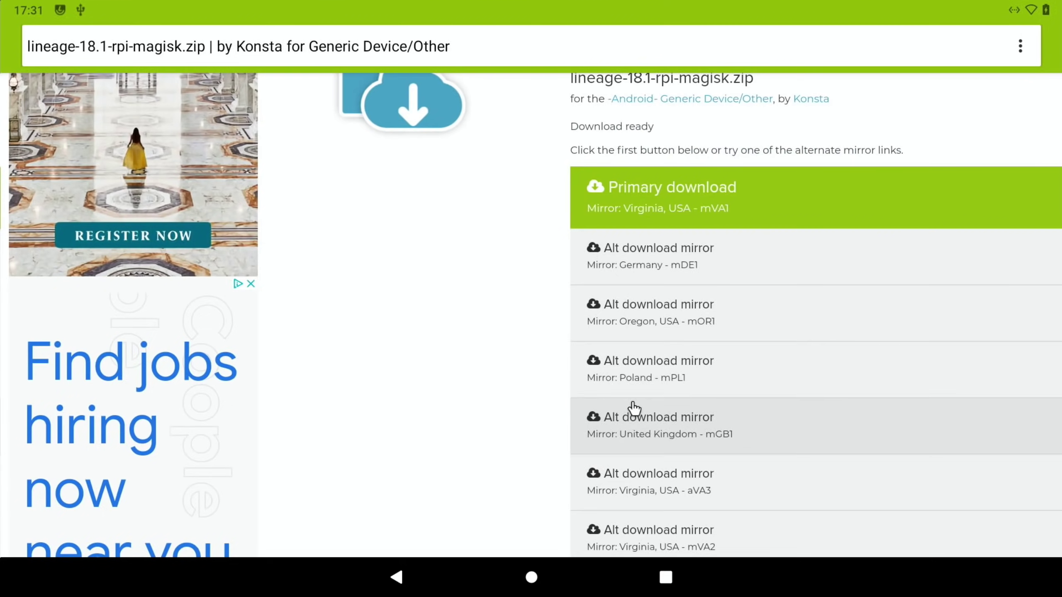
pyautogui.click(640, 430)
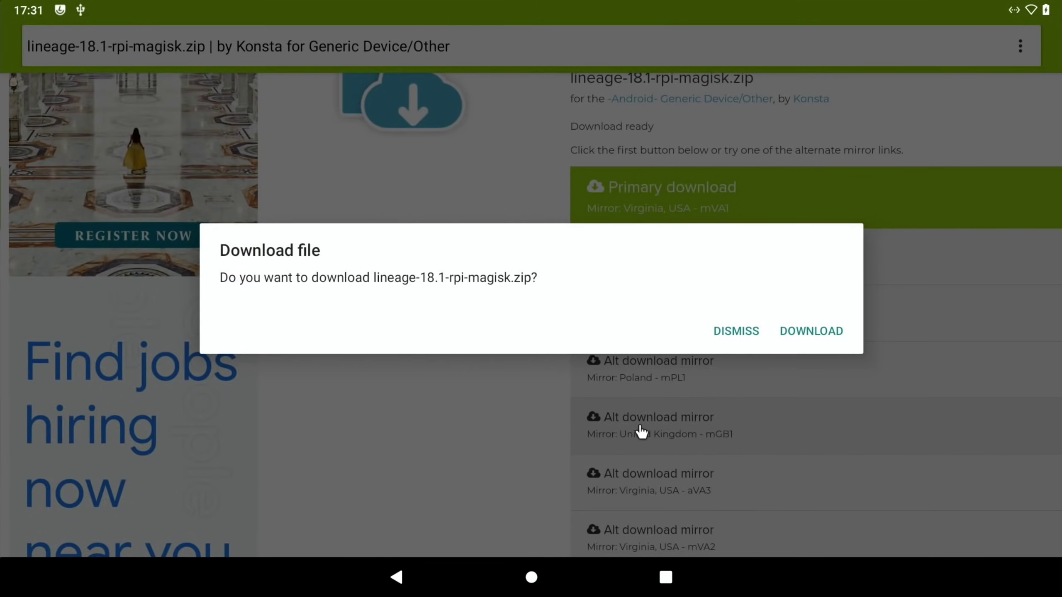
pyautogui.click(799, 333)
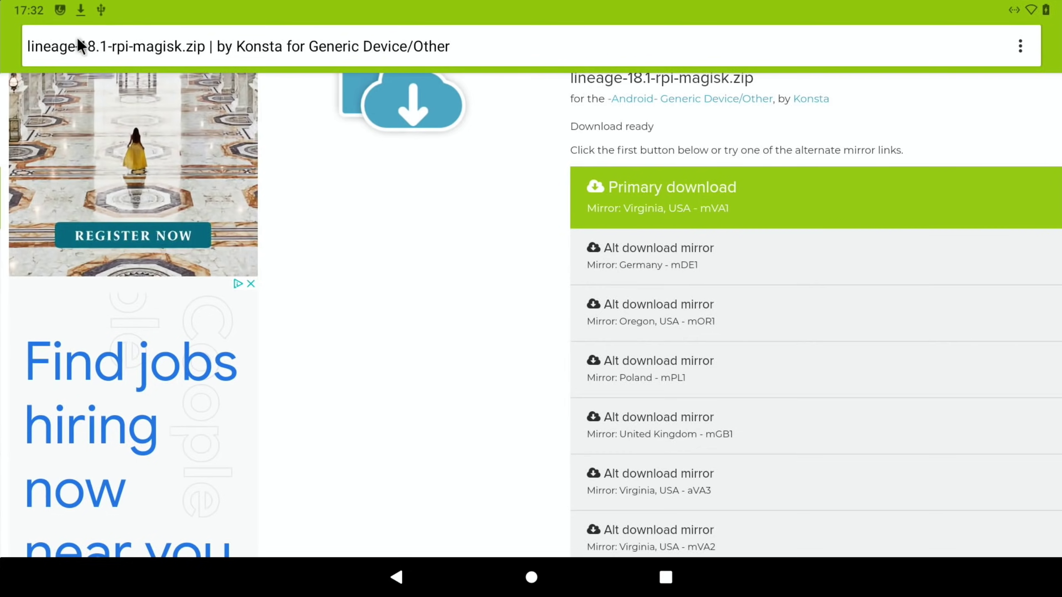
pyautogui.hotkey('alt', 'n')
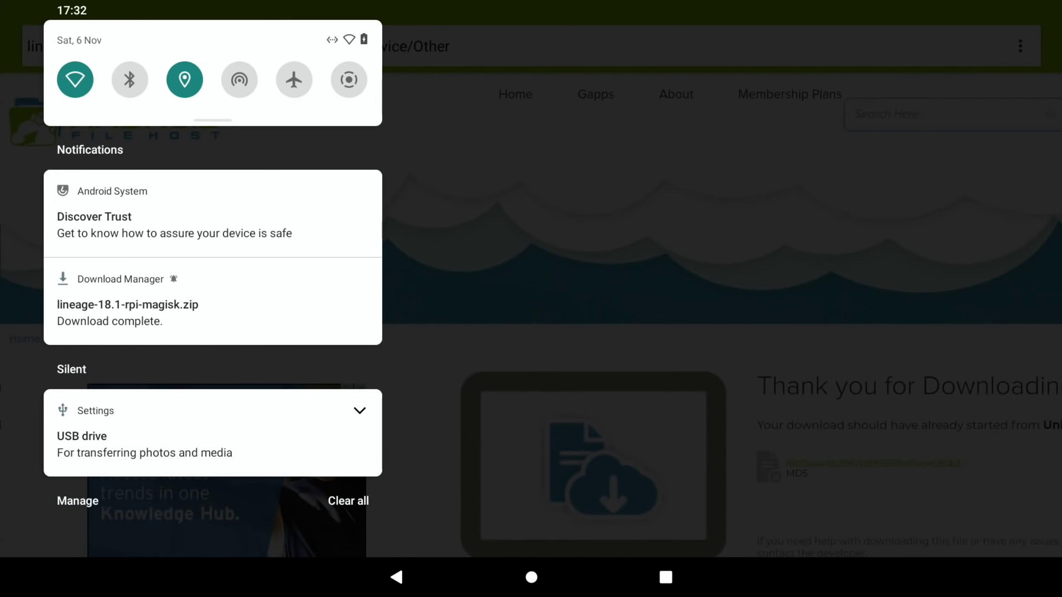
# - Restart the Raspberry Pi into TWRP recovery and allow modifications to the system partition
pyautogui.press('F5')
pyautogui.press('Tab')
pyautogui.press('Tab')
pyautogui.press('Tab')
pyautogui.press('Return')
pyautogui.press('Tab')
pyautogui.press('Return')
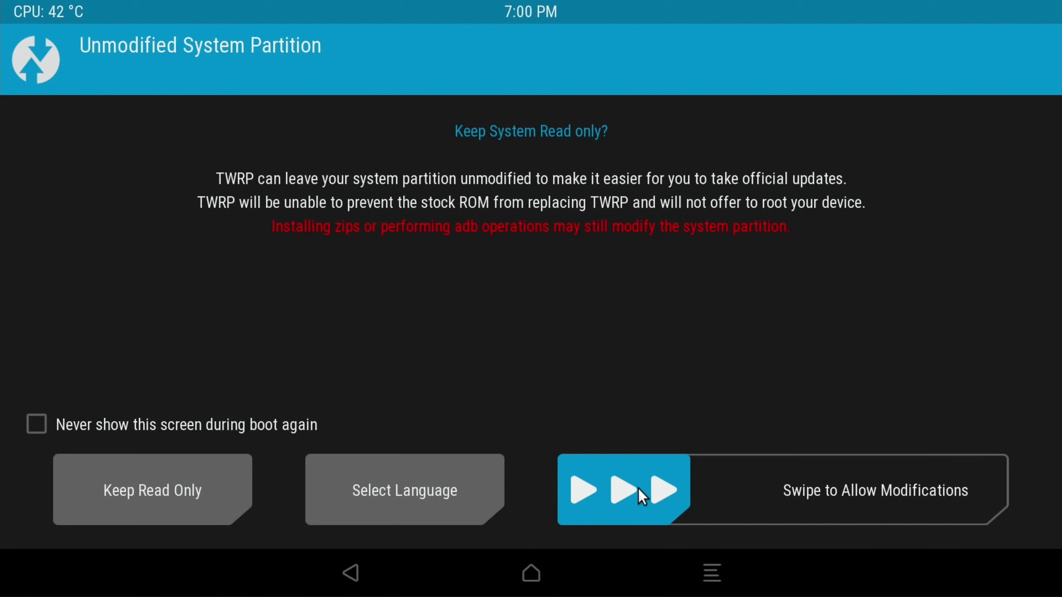
pyautogui.moveTo(637, 487); pyautogui.dragTo(994, 491)
# - Flash lineage-18.1-rpi-magisk.zip from the /sdcard/Download folder and reboot to the system
pyautogui.click(295, 165)
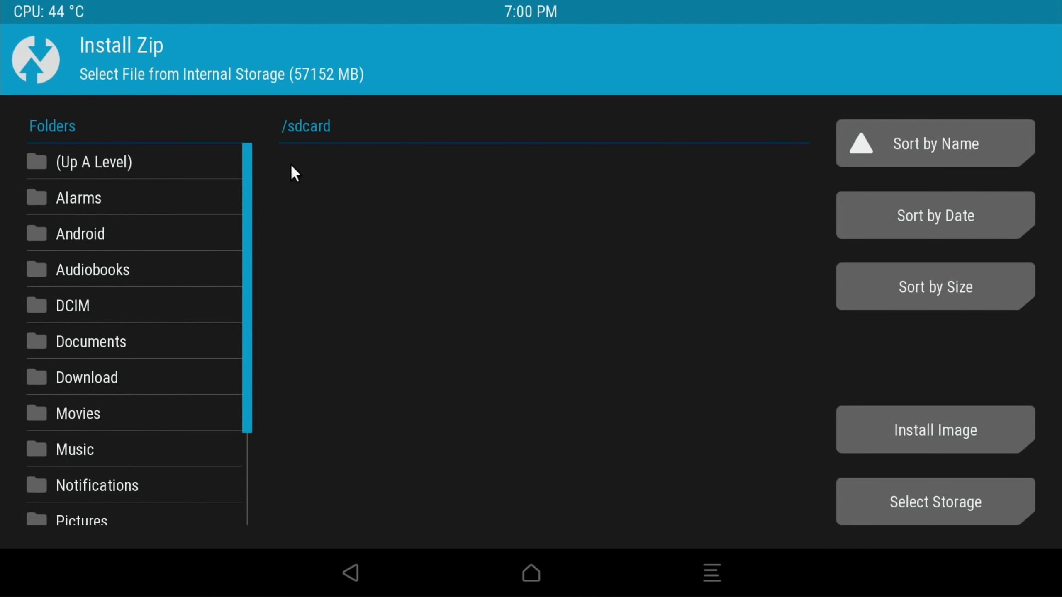
pyautogui.click(90, 379)
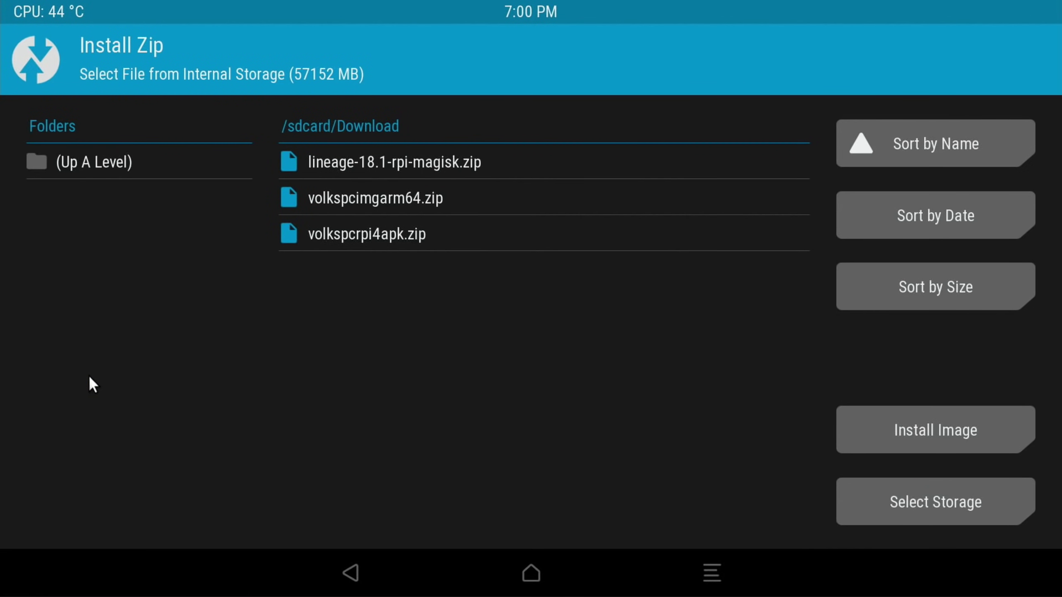
pyautogui.click(523, 167)
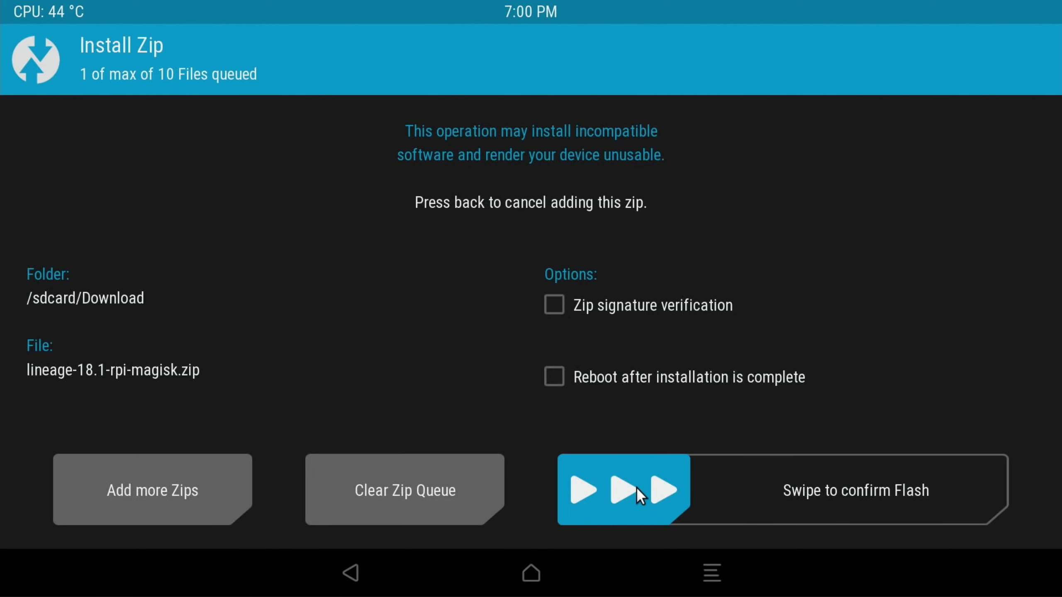
pyautogui.moveTo(636, 487); pyautogui.dragTo(1012, 506)
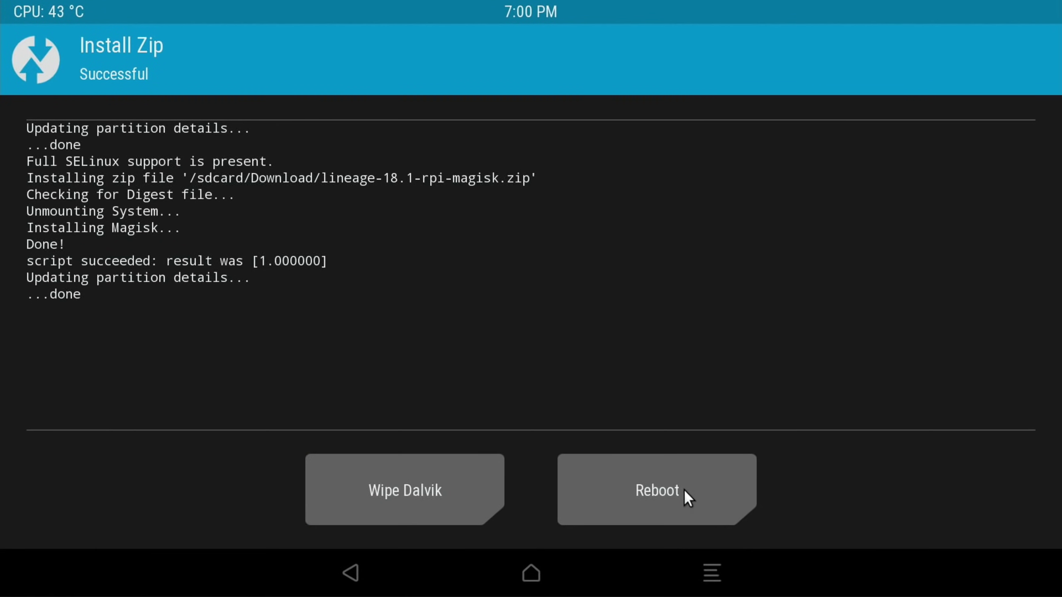
pyautogui.click(685, 491)
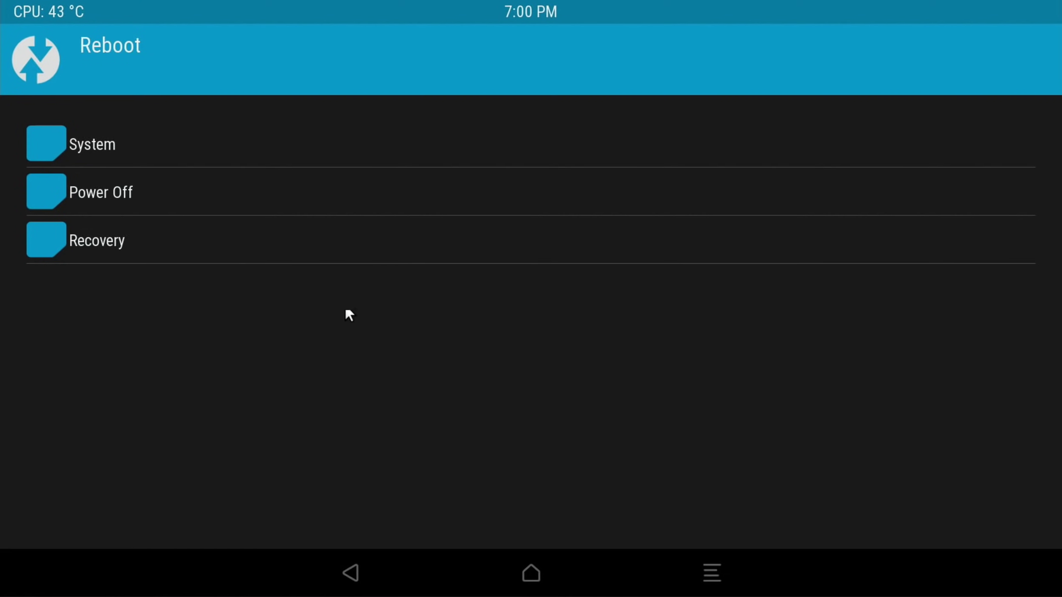
pyautogui.click(41, 136)
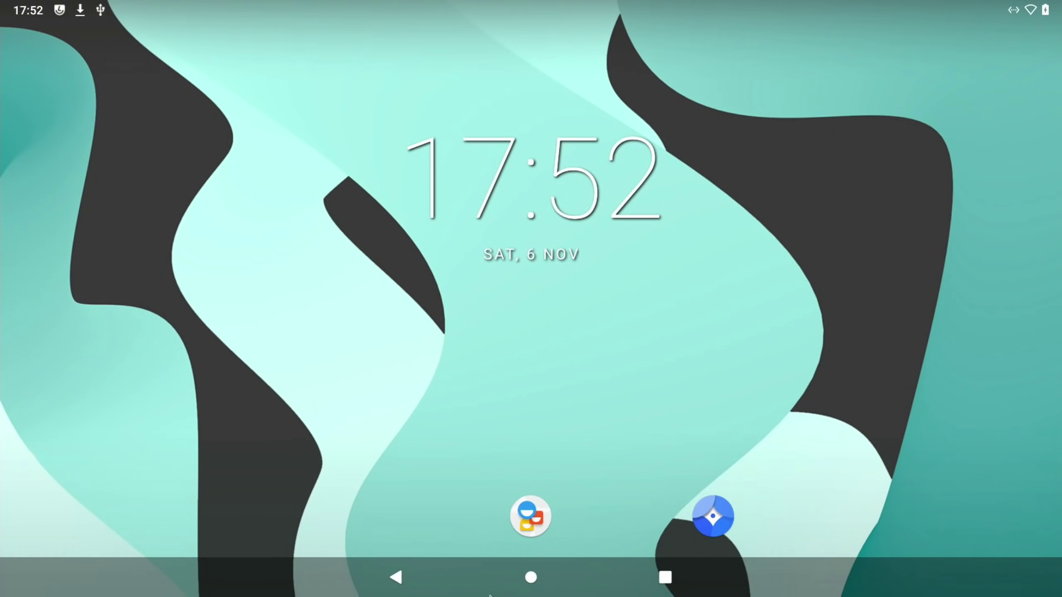
# - Open the Magisk app and accept its additional setup with a reboot
pyautogui.moveTo(470, 594); pyautogui.dragTo(443, 158)
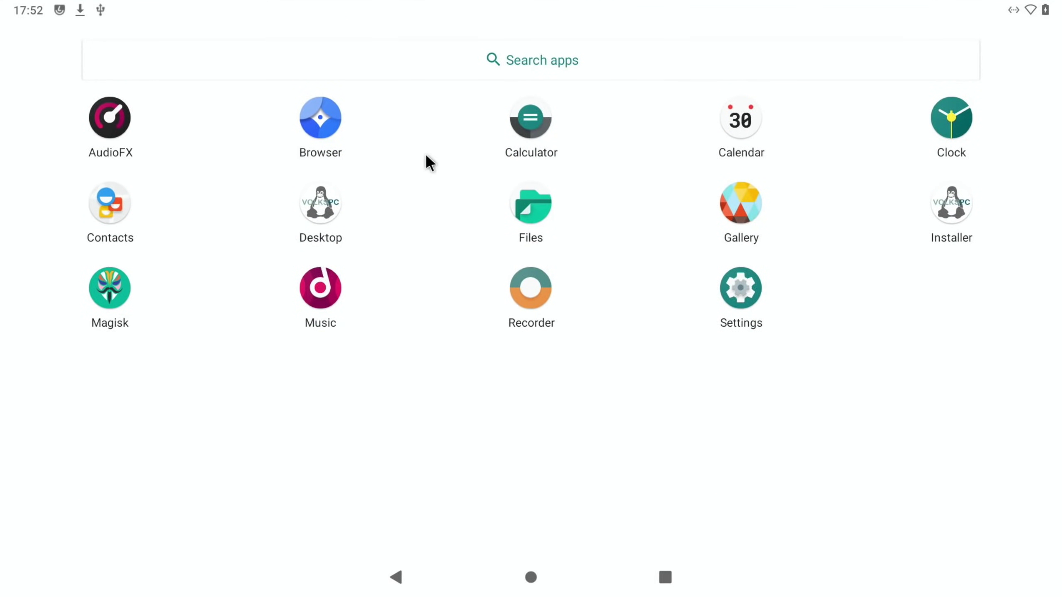
pyautogui.click(121, 288)
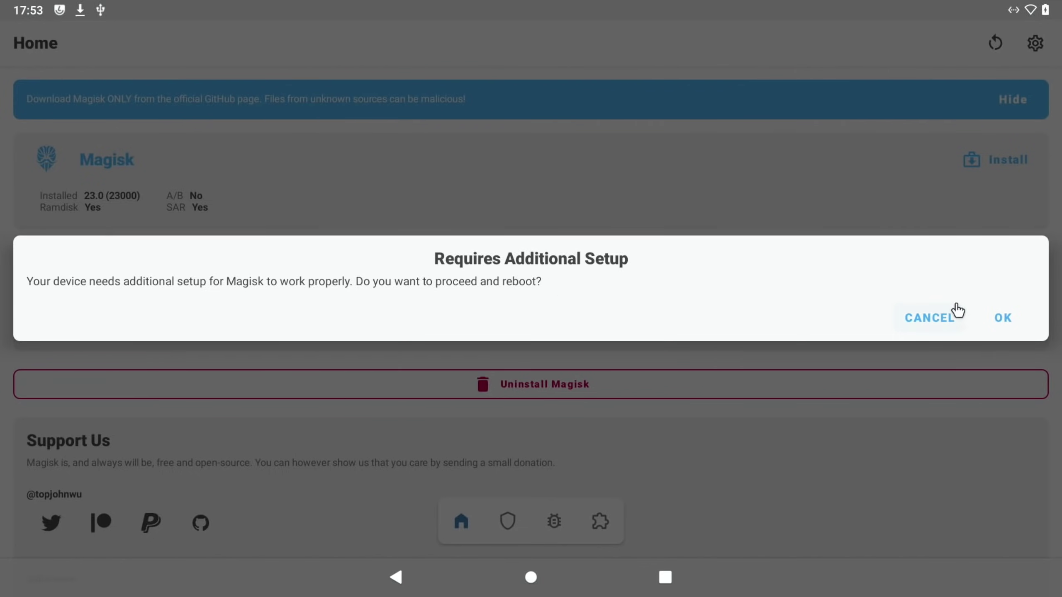
pyautogui.click(999, 319)
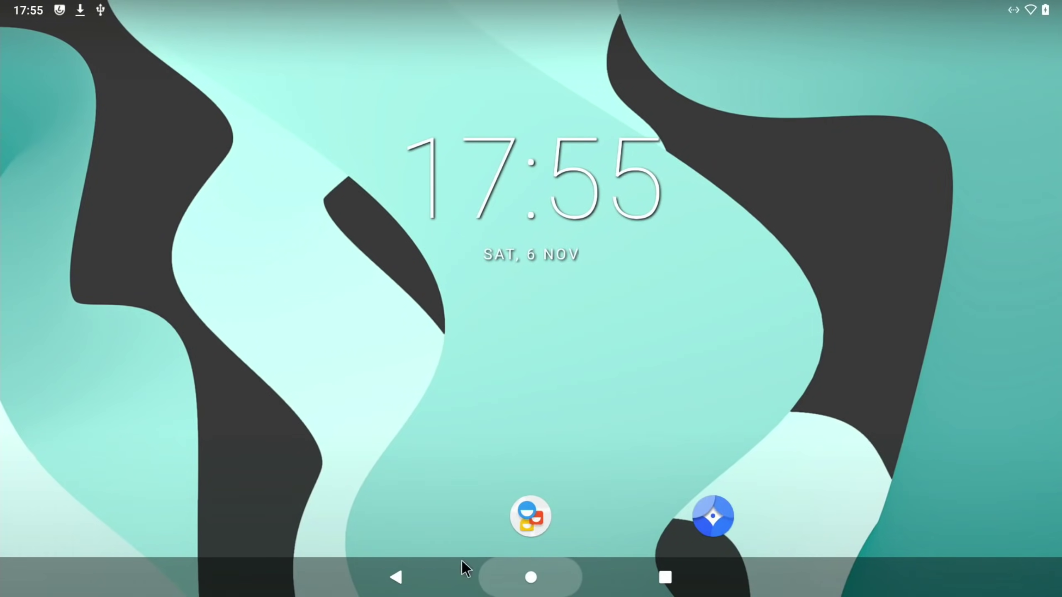
# - Install the VolksPC distribution with the Installer app, allowing file access, granting superuser rights and waiting when it stops responding
pyautogui.moveTo(461, 559); pyautogui.dragTo(450, 110)
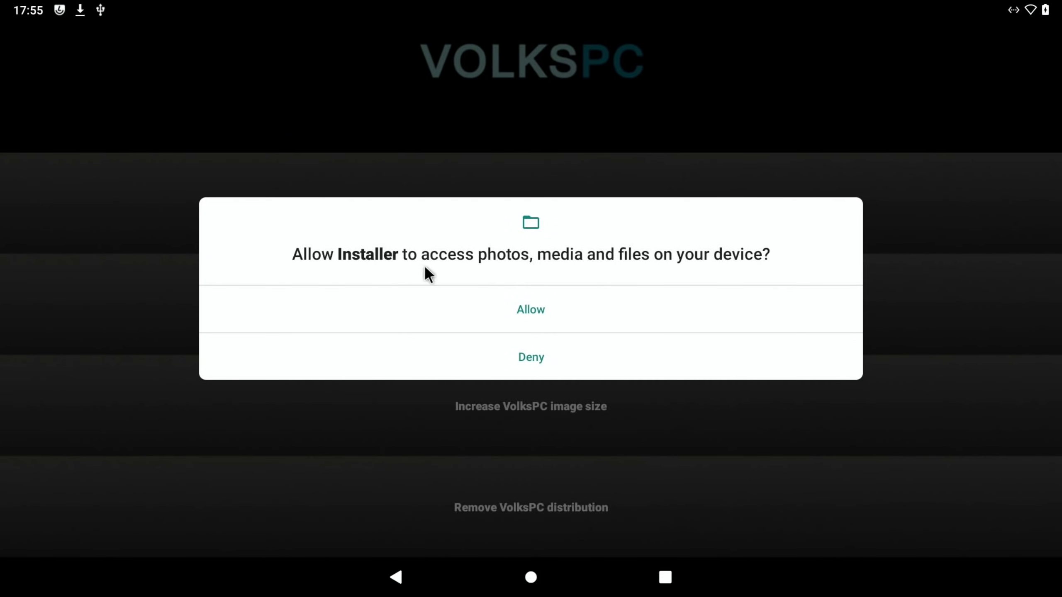
pyautogui.click(523, 304)
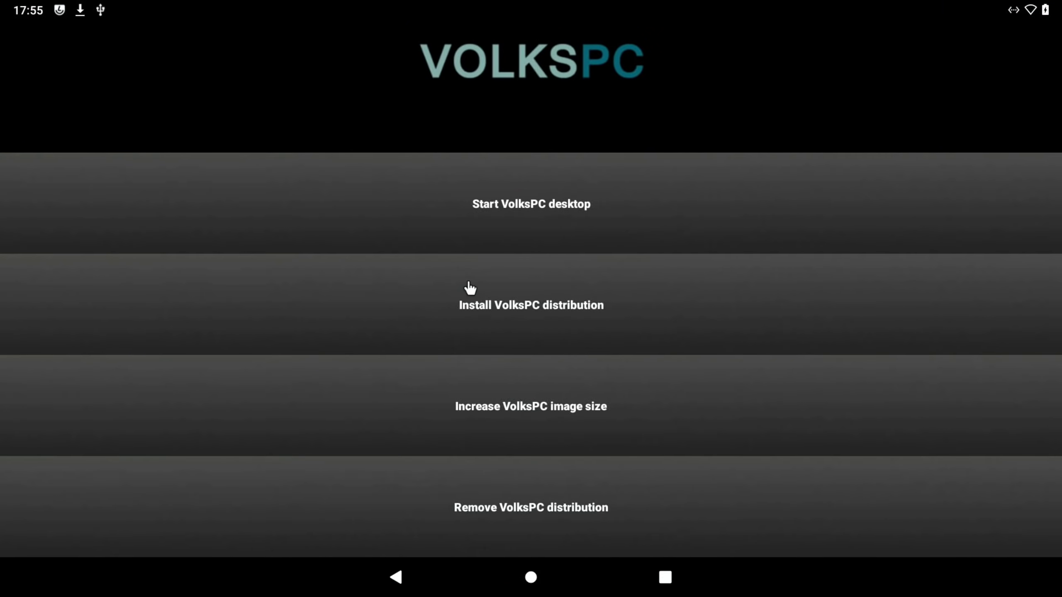
pyautogui.click(480, 310)
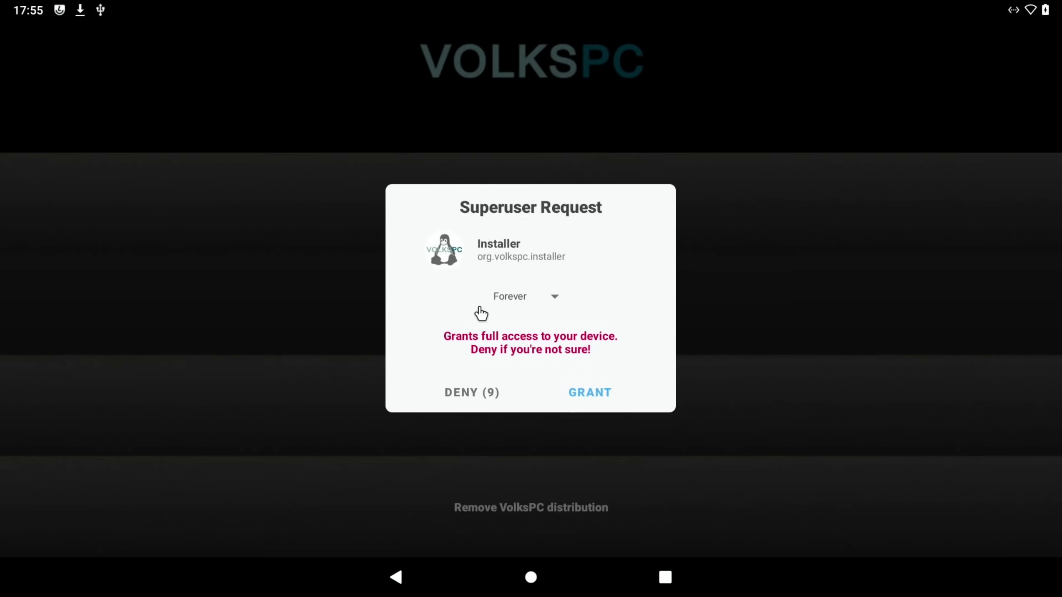
pyautogui.click(591, 397)
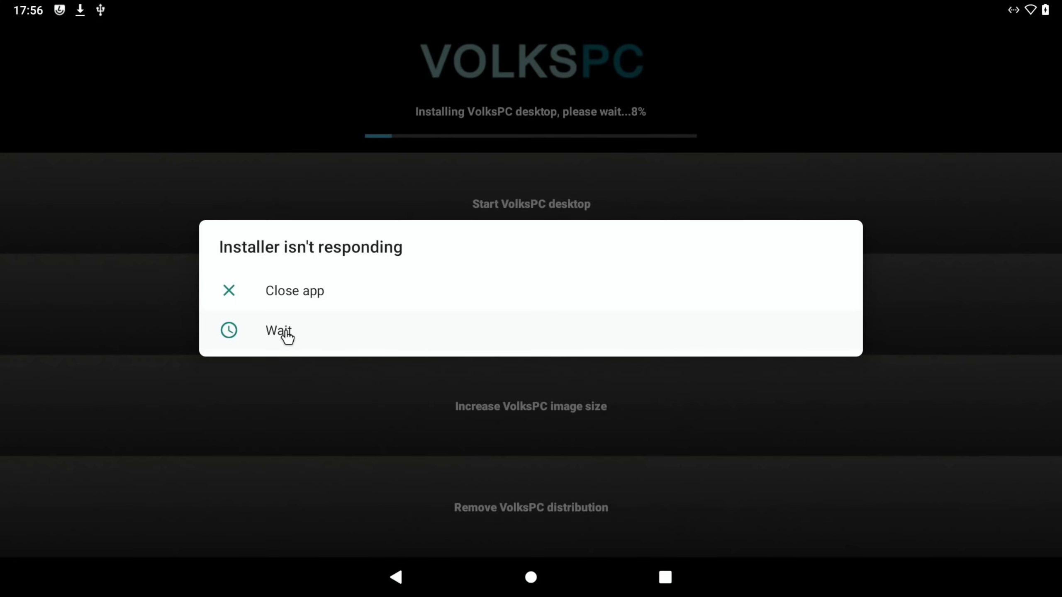
pyautogui.click(288, 335)
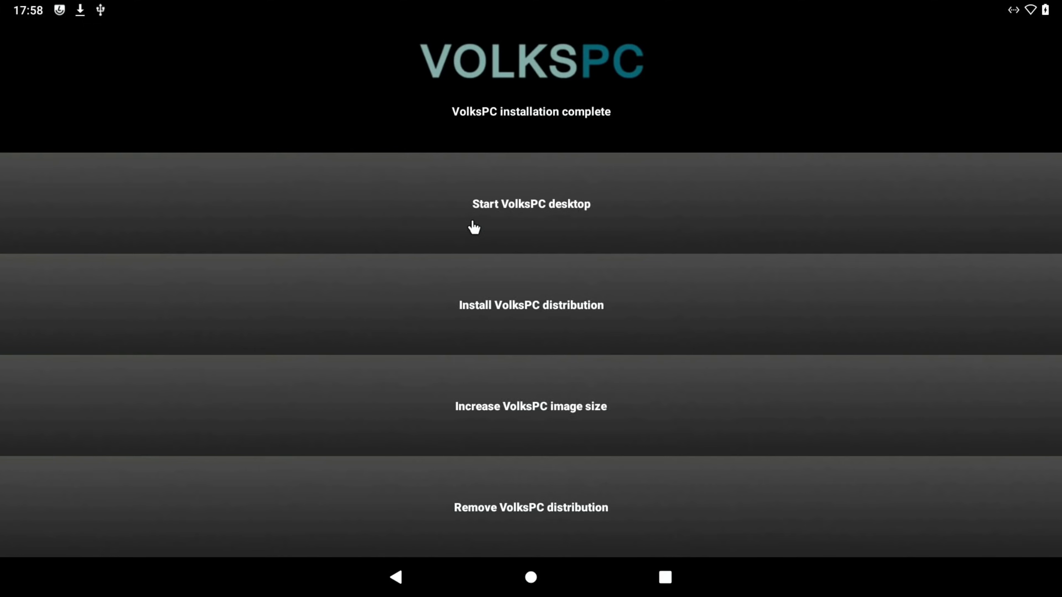
# - Start the VolksPC desktop, open its Log out dialog, and switch back to the Android home screen
pyautogui.click(518, 215)
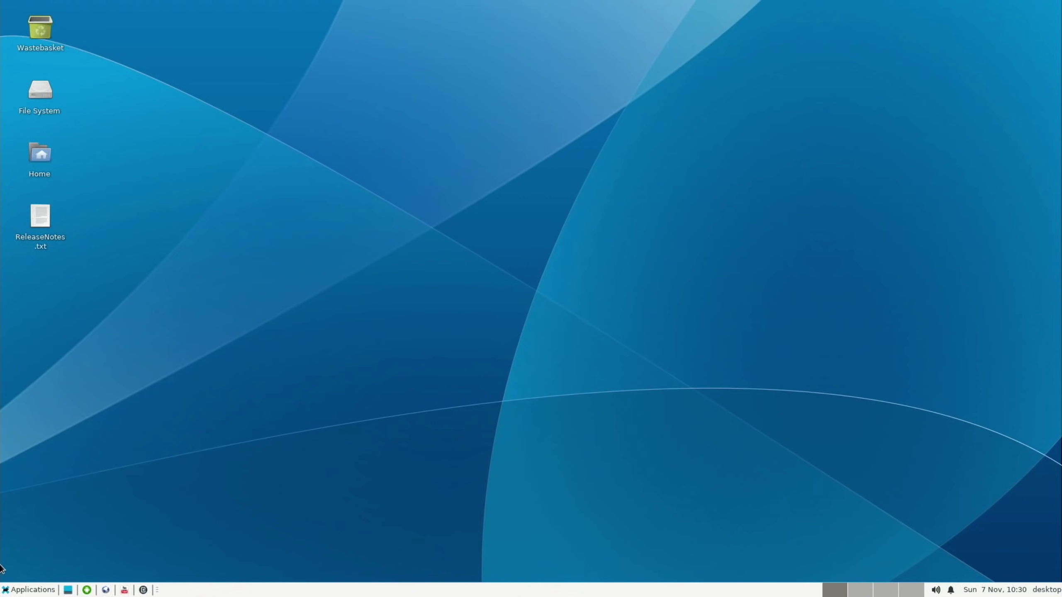
pyautogui.click(14, 592)
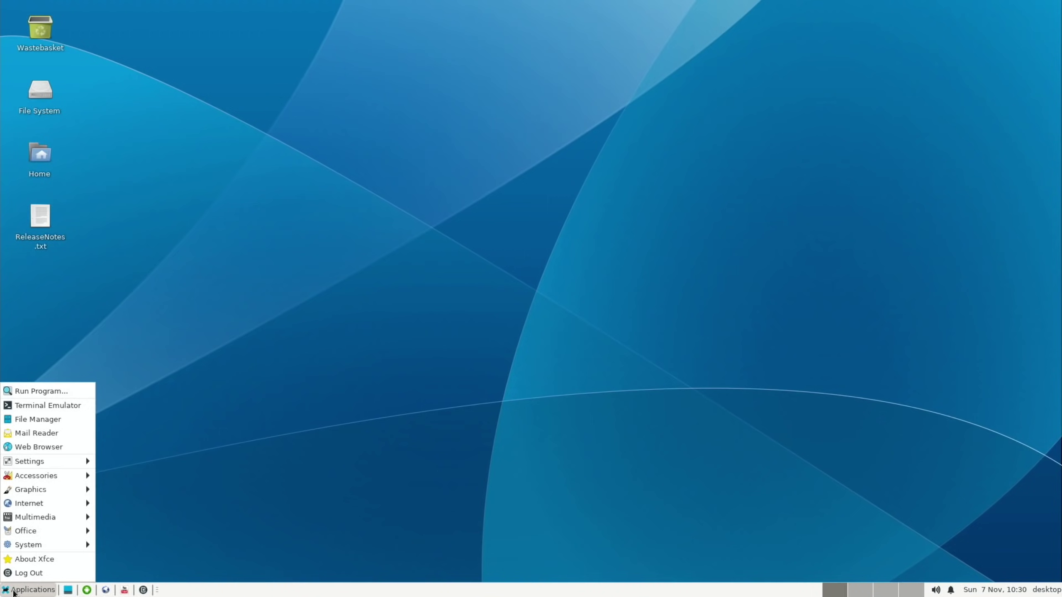
pyautogui.click(29, 574)
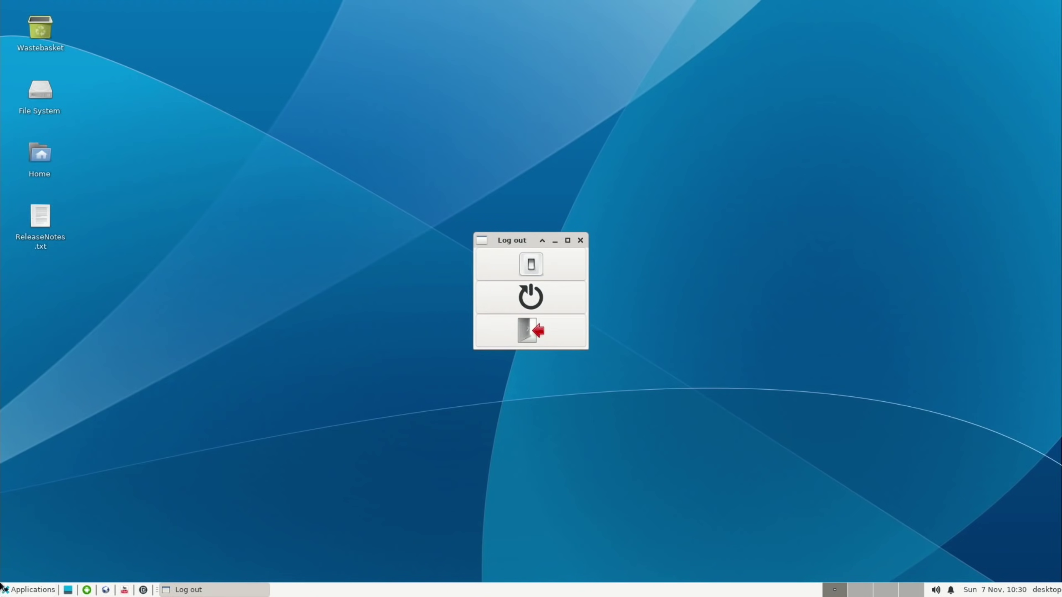
pyautogui.click(92, 592)
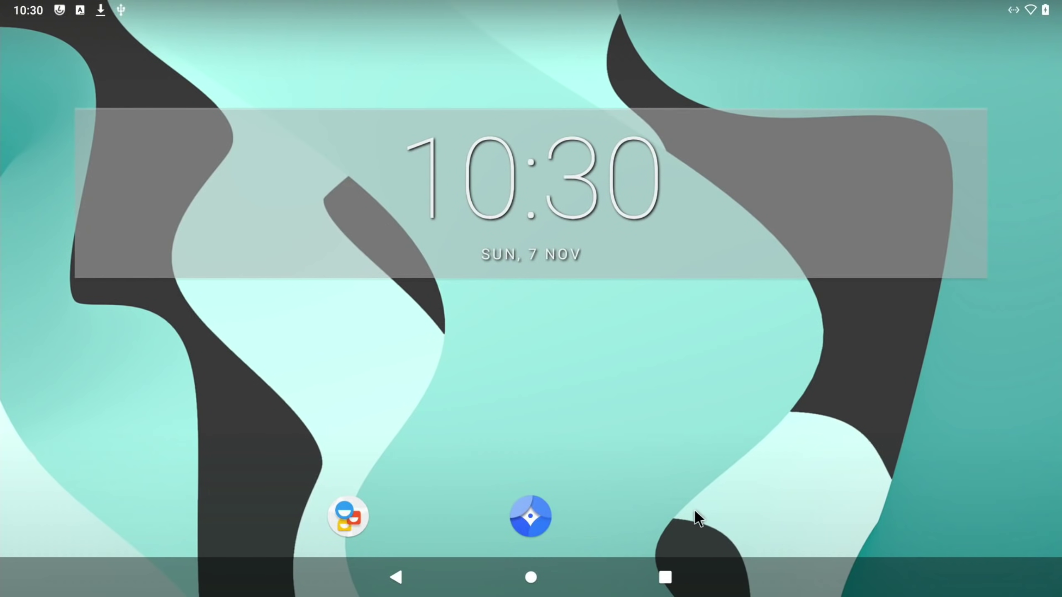
# - Close all recently used Android apps from the recent apps overview
pyautogui.click(666, 577)
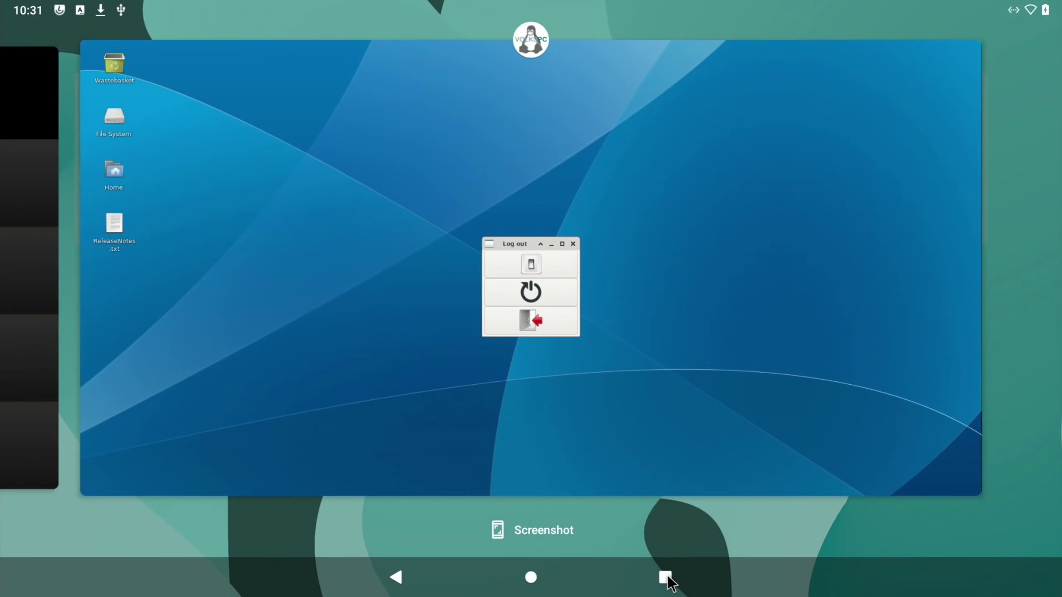
pyautogui.hscroll(-5, 697, 449)
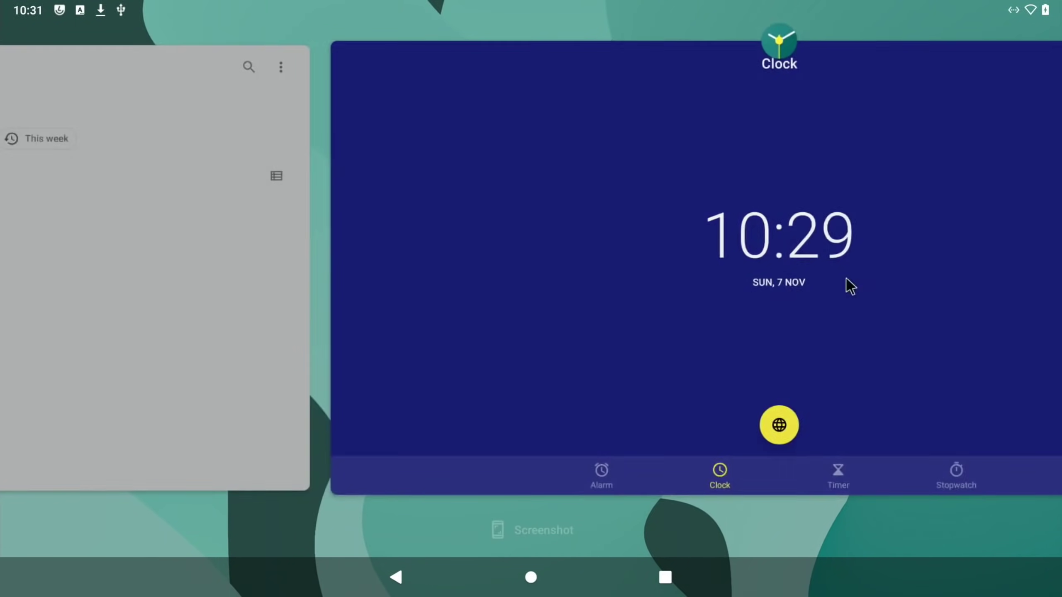
pyautogui.hscroll(-3, 1059, 289)
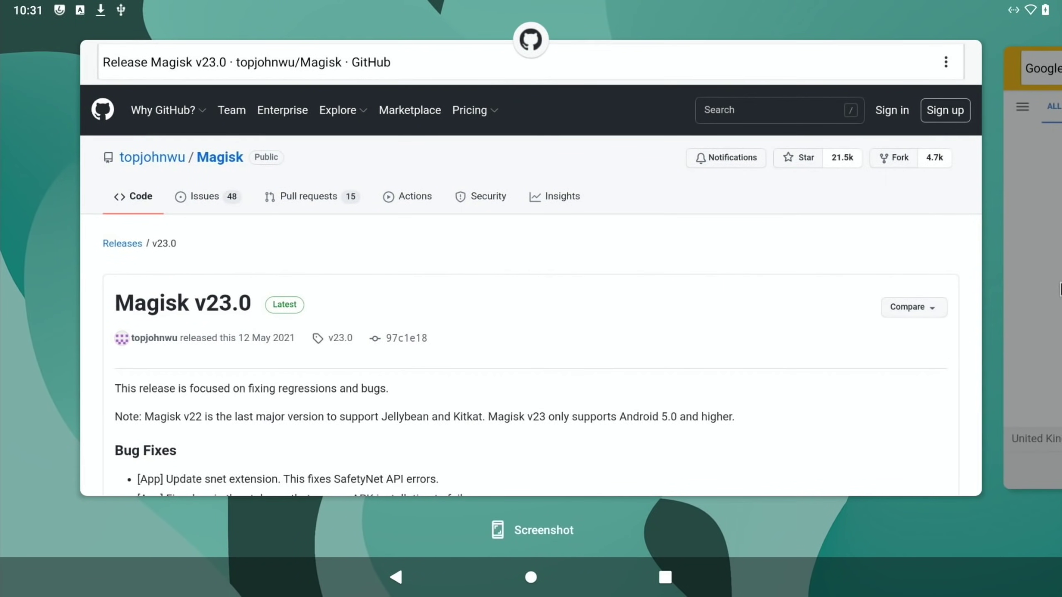
pyautogui.hscroll(-2, 806, 282)
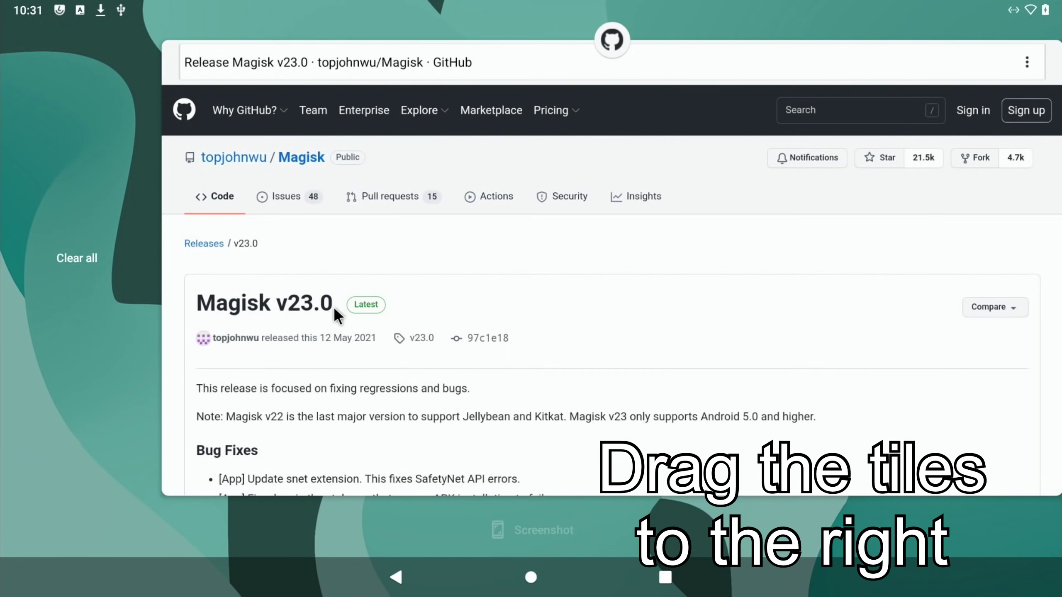
pyautogui.click(76, 258)
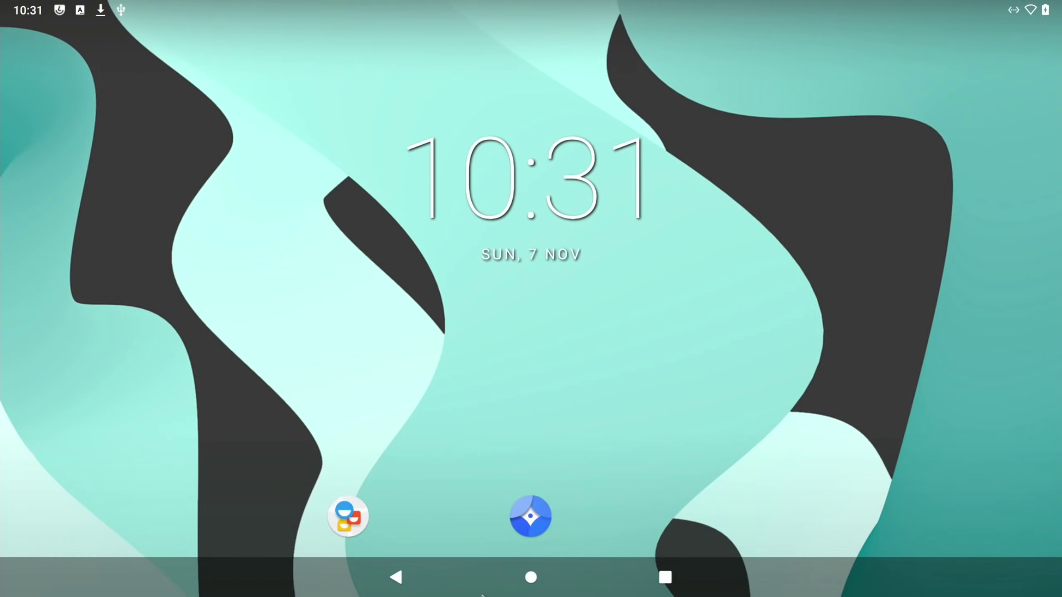
# - Set the display resolution to 1280x720 in the Raspberry Pi advanced settings of the Android system settings
pyautogui.moveTo(481, 594); pyautogui.dragTo(489, 41)
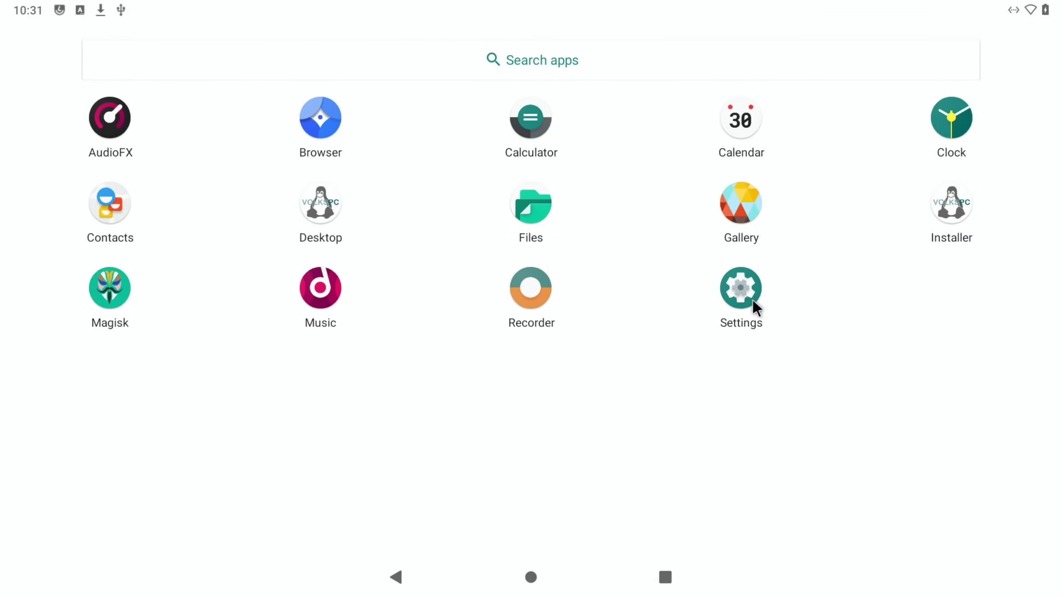
pyautogui.click(748, 298)
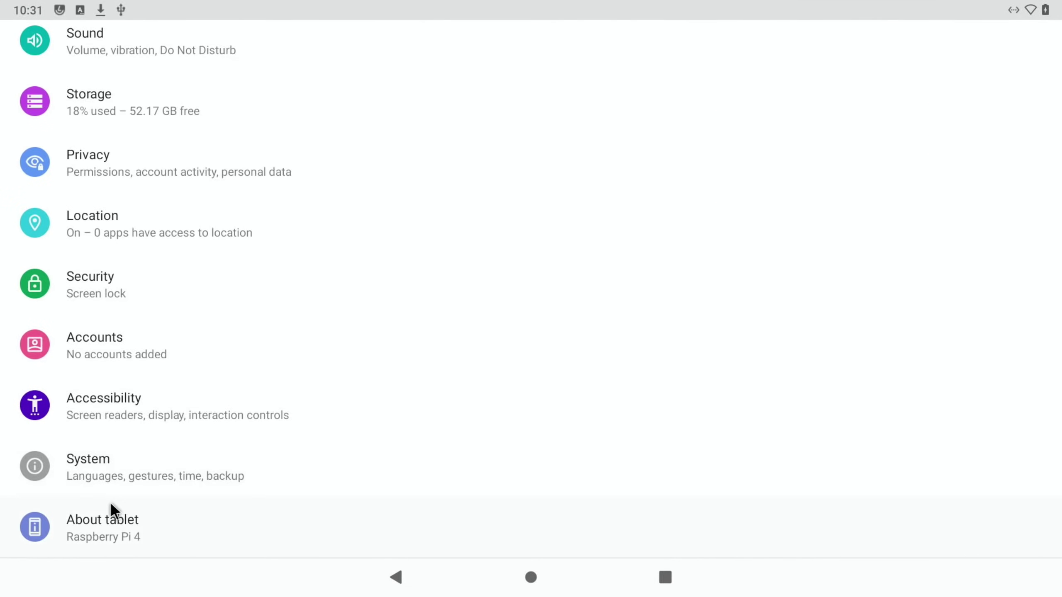
pyautogui.click(88, 479)
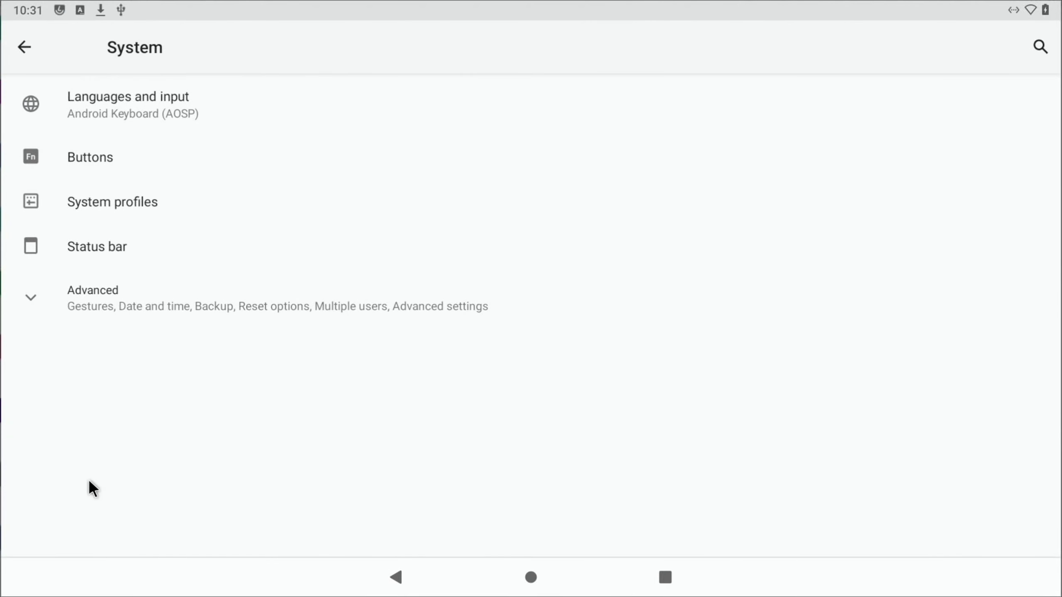
pyautogui.click(75, 310)
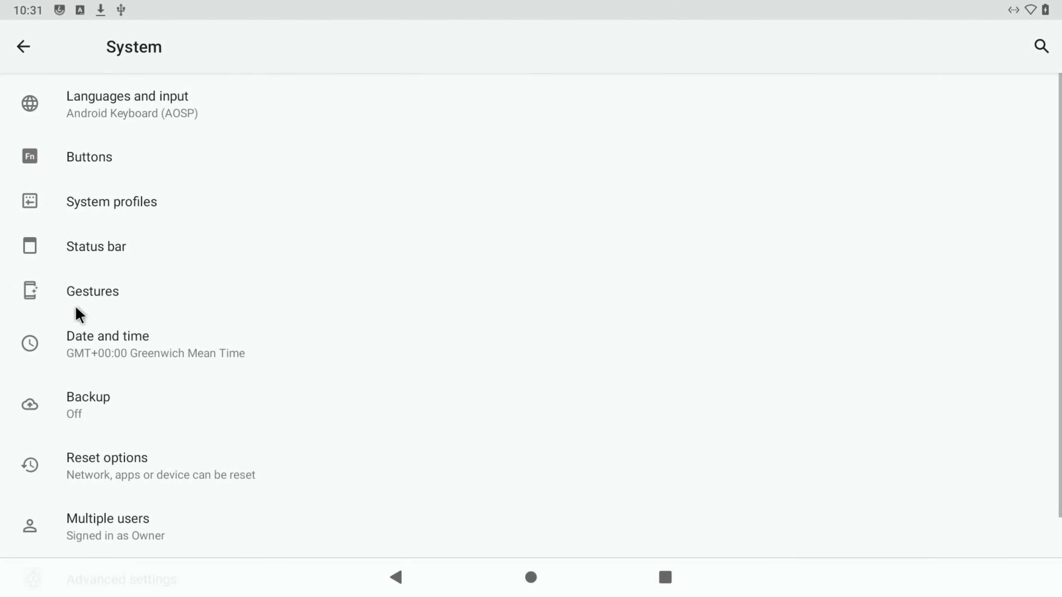
pyautogui.scroll(-1, 79, 314)
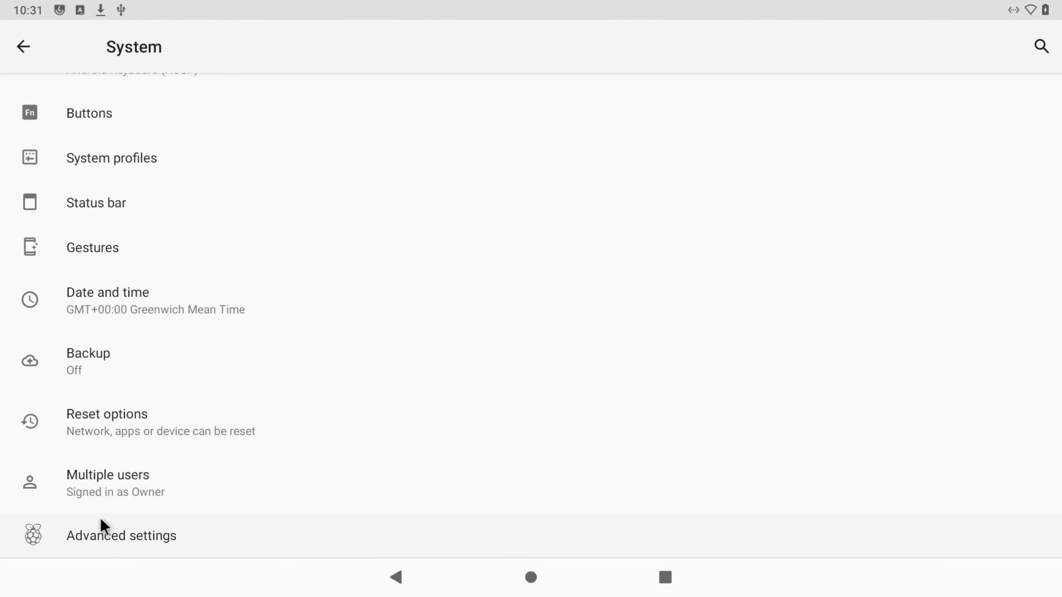
pyautogui.click(61, 536)
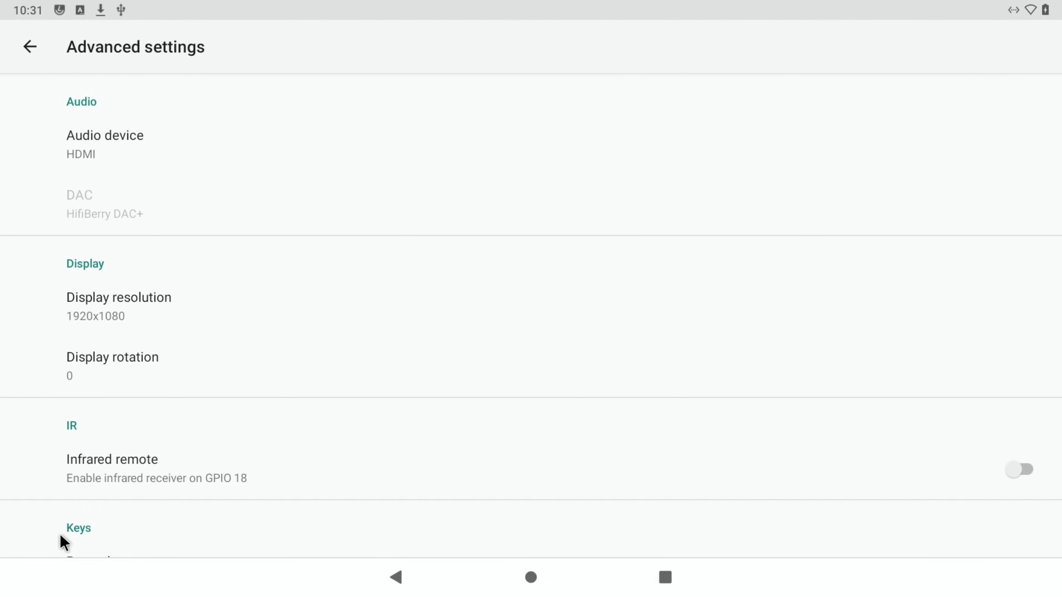
pyautogui.click(102, 302)
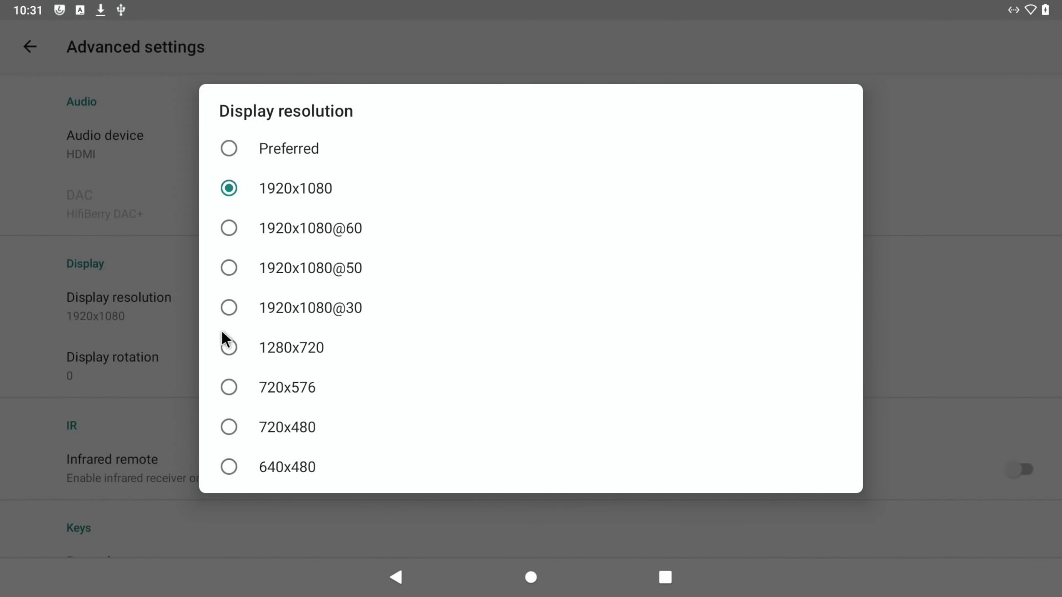
pyautogui.click(229, 347)
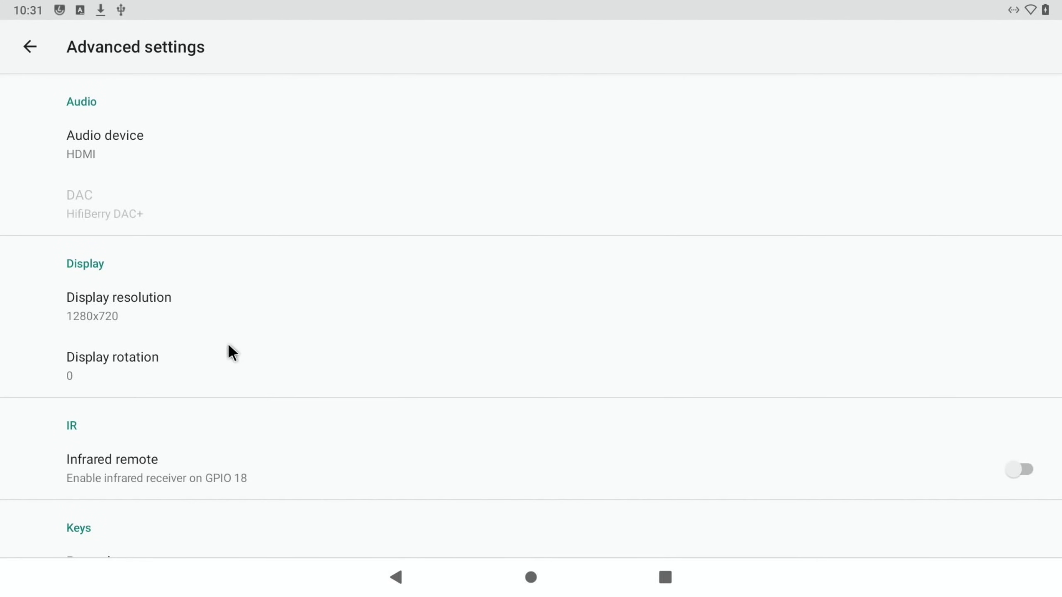
# - Set the maximum CPU frequency to 2000 MHz and return to the Android home screen
pyautogui.scroll(-10, 229, 347)
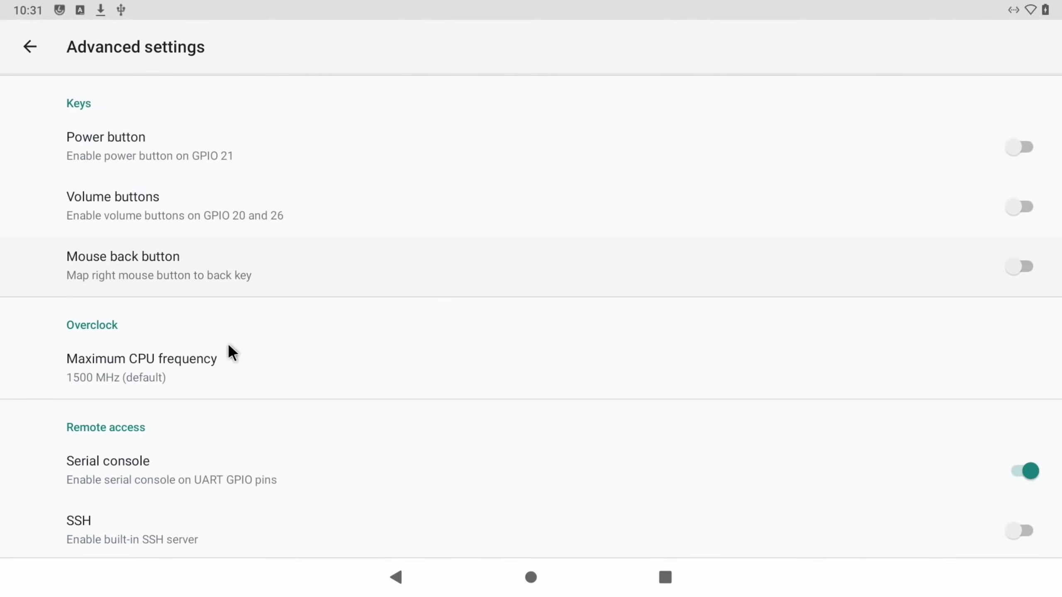
pyautogui.click(142, 308)
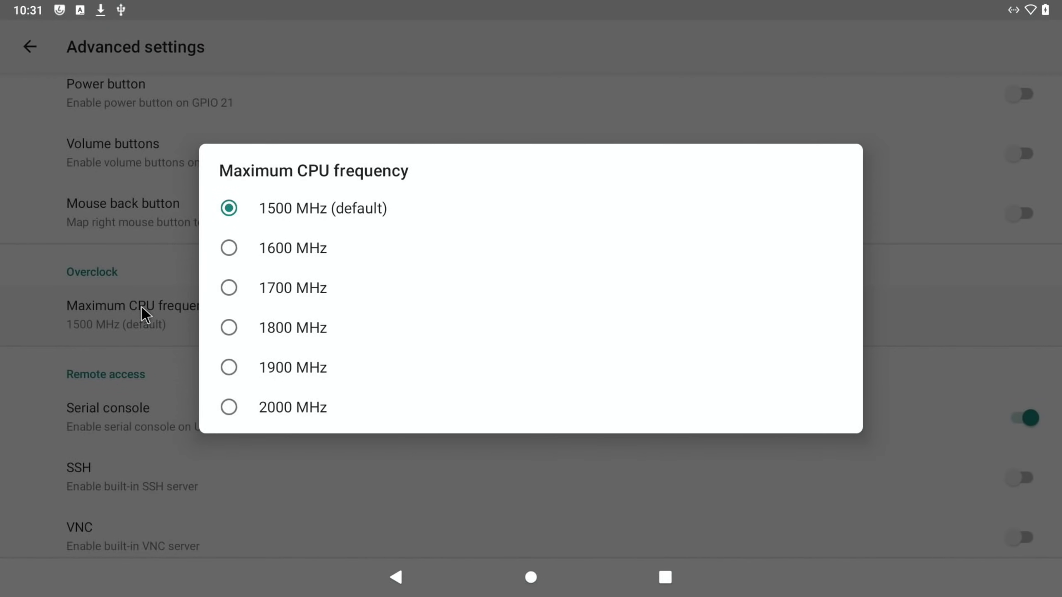
pyautogui.click(228, 408)
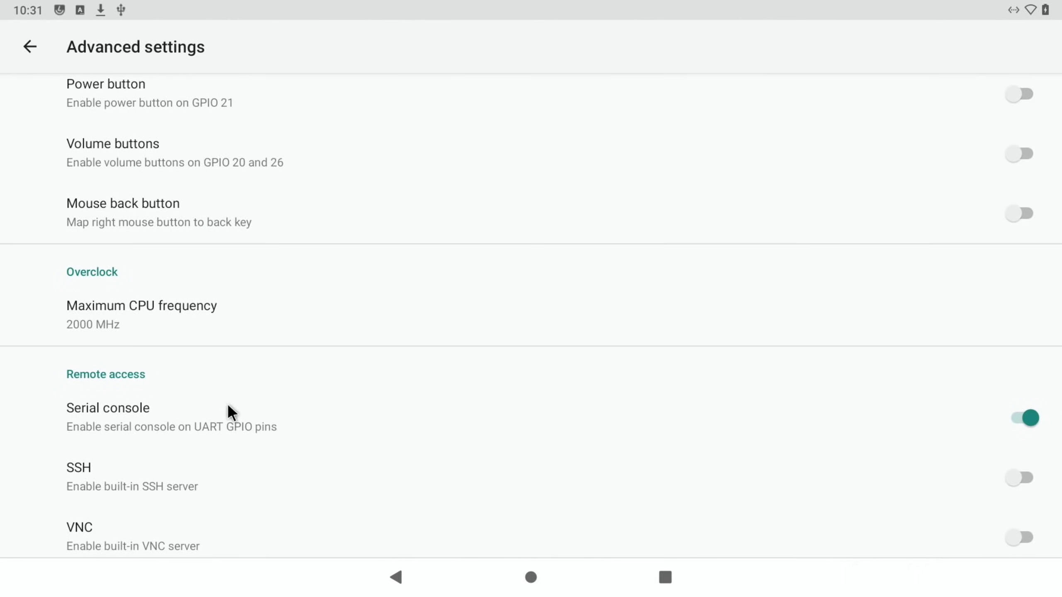
pyautogui.click(531, 578)
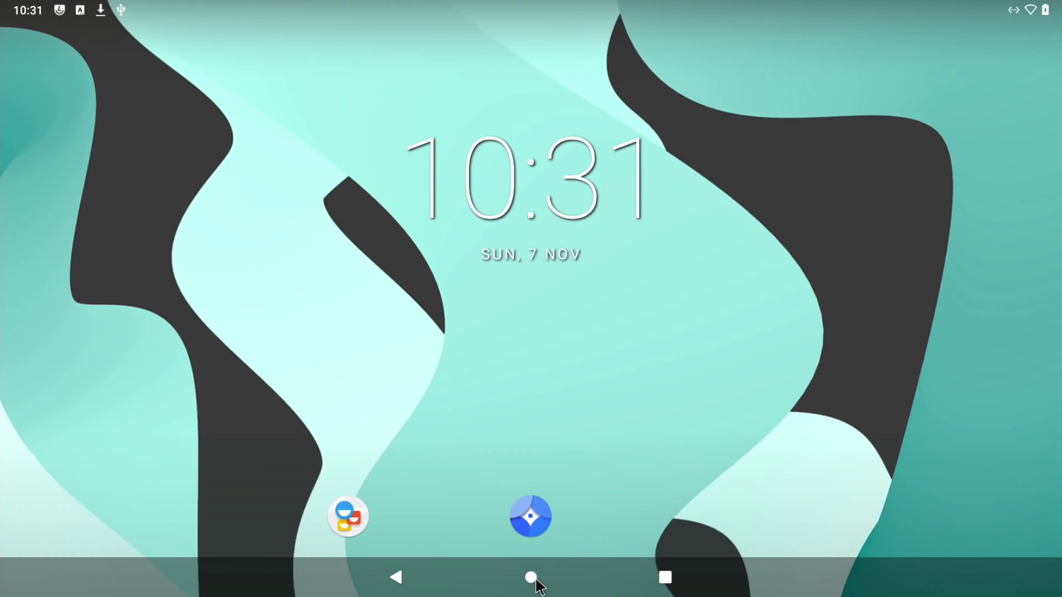
# - Restart the Android system with the Restart option of the power menu
pyautogui.press('XF86PowerOff')
pyautogui.press('Right')
pyautogui.press('Right')
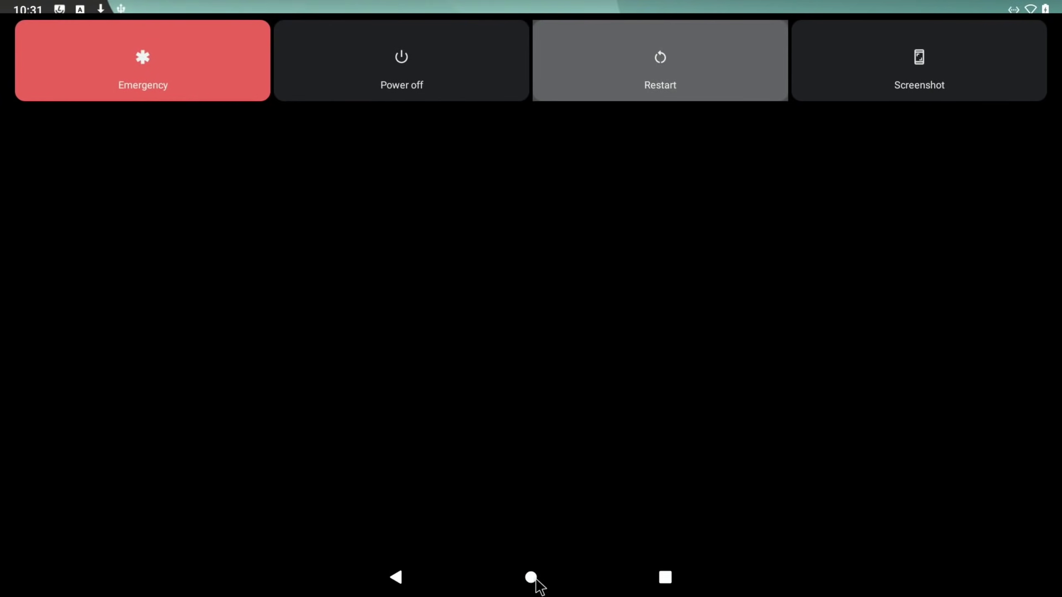
pyautogui.press('Return')
pyautogui.press('Return')
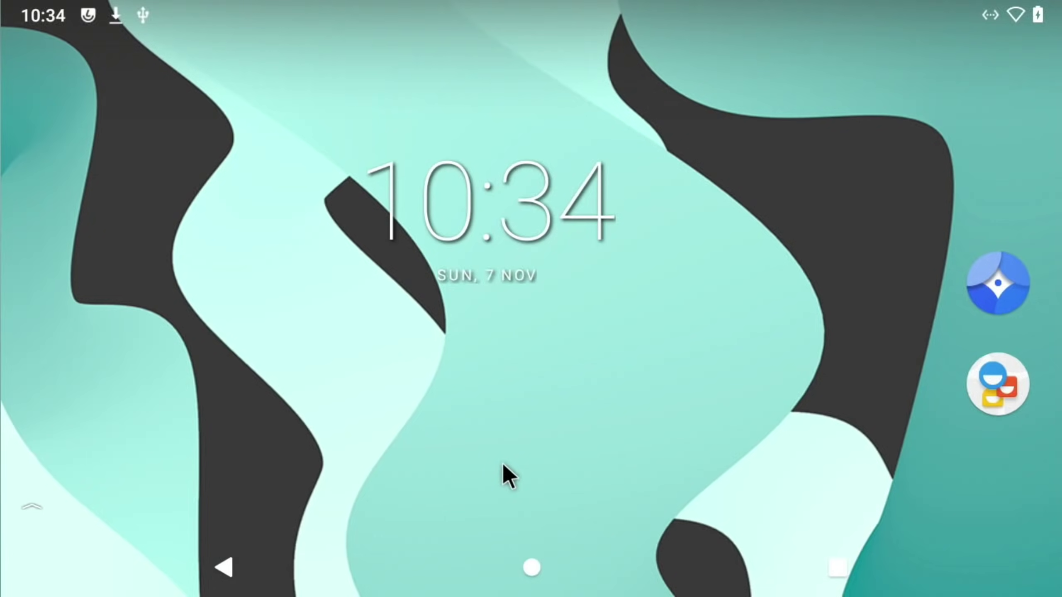
# - Start the VolksPC desktop with the Desktop app and look over its applications menu
pyautogui.moveTo(476, 594); pyautogui.dragTo(440, 9)
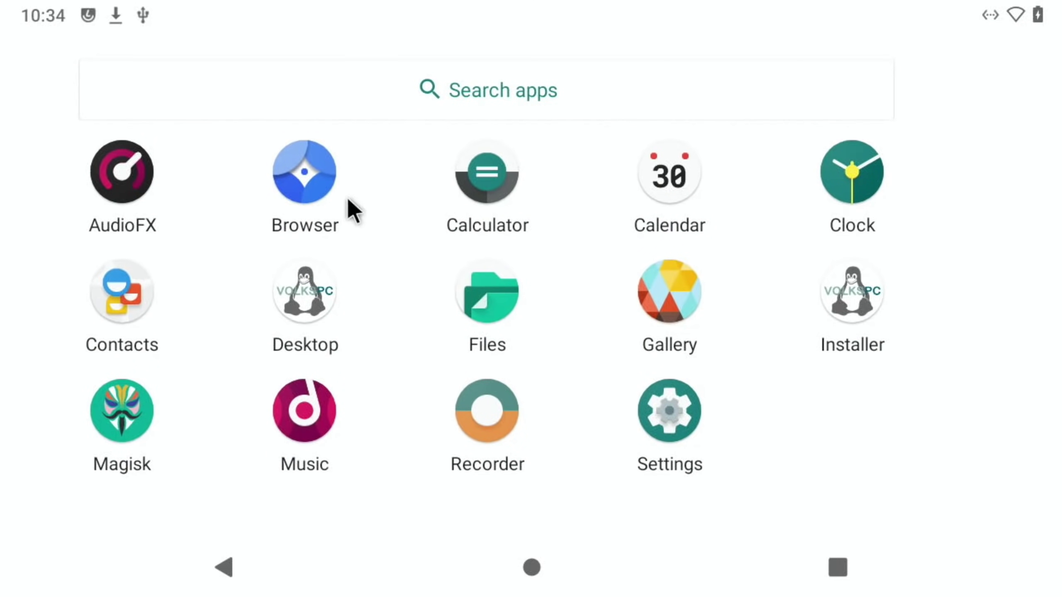
pyautogui.click(310, 293)
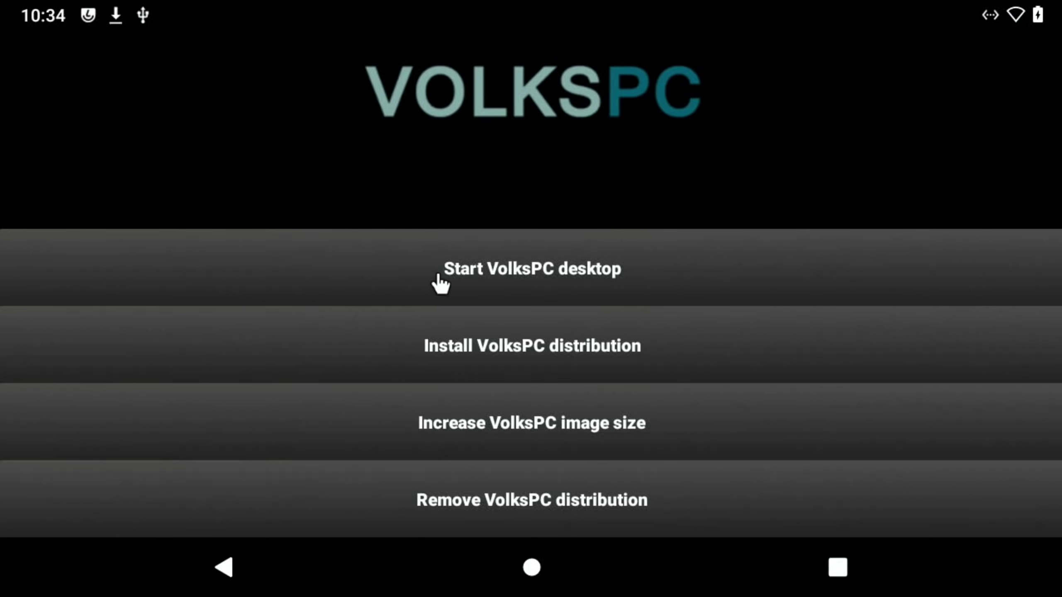
pyautogui.click(499, 269)
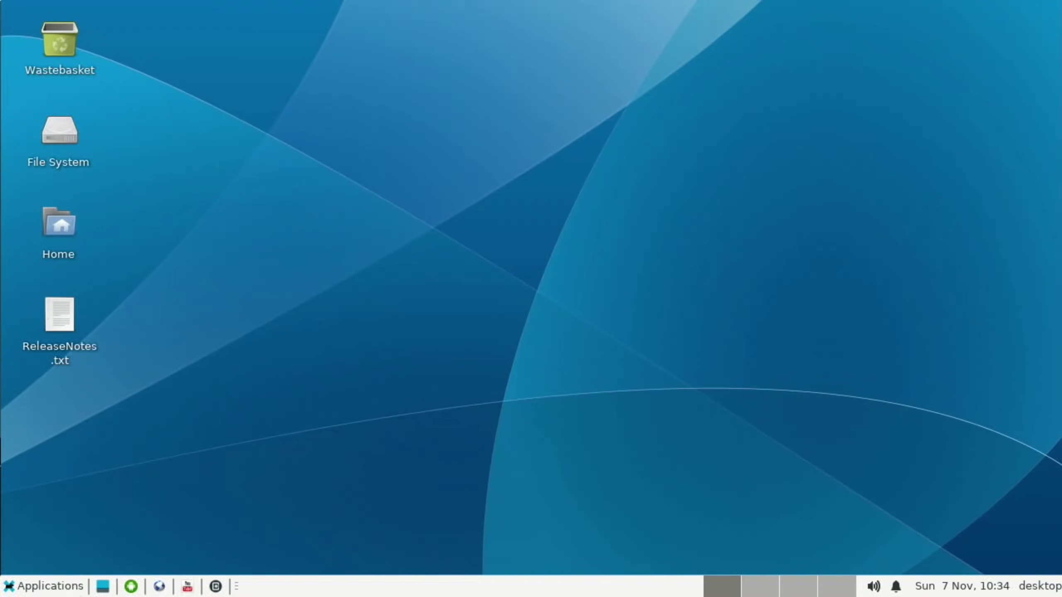
pyautogui.click(44, 586)
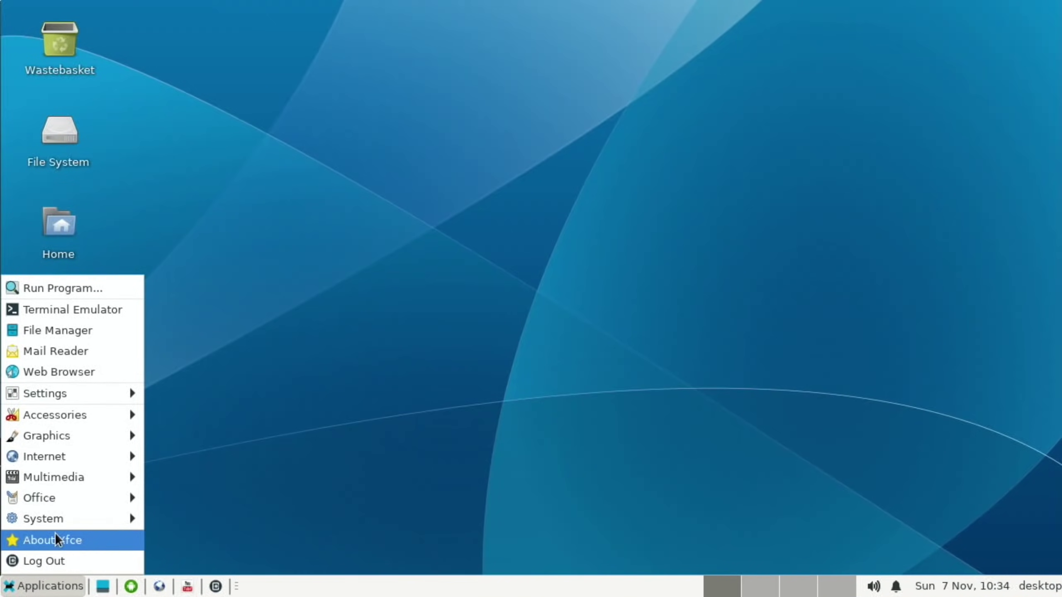
pyautogui.click(490, 374)
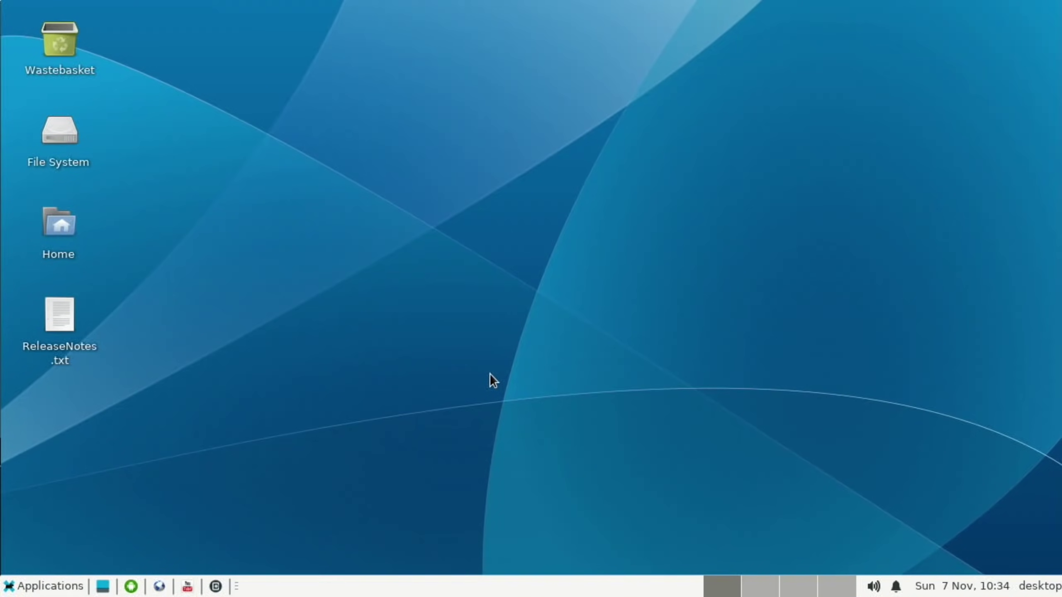
# - Open a terminal, move its window towards the middle of the desktop, and try to run neofetch
pyautogui.hotkey('ctrl', 'alt', 't')
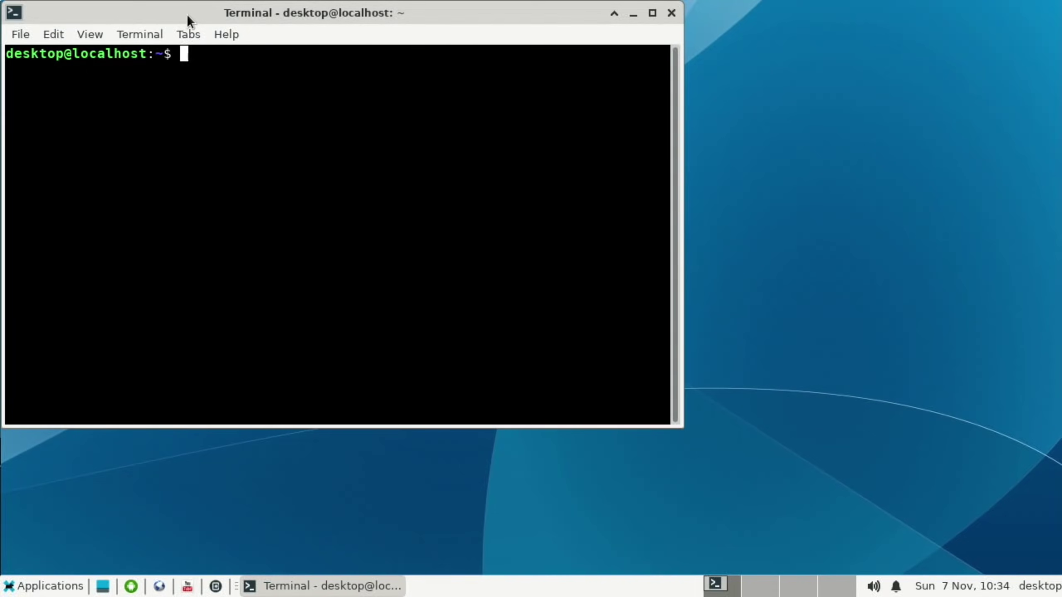
pyautogui.moveTo(187, 16); pyautogui.dragTo(479, 112)
pyautogui.write('ne')
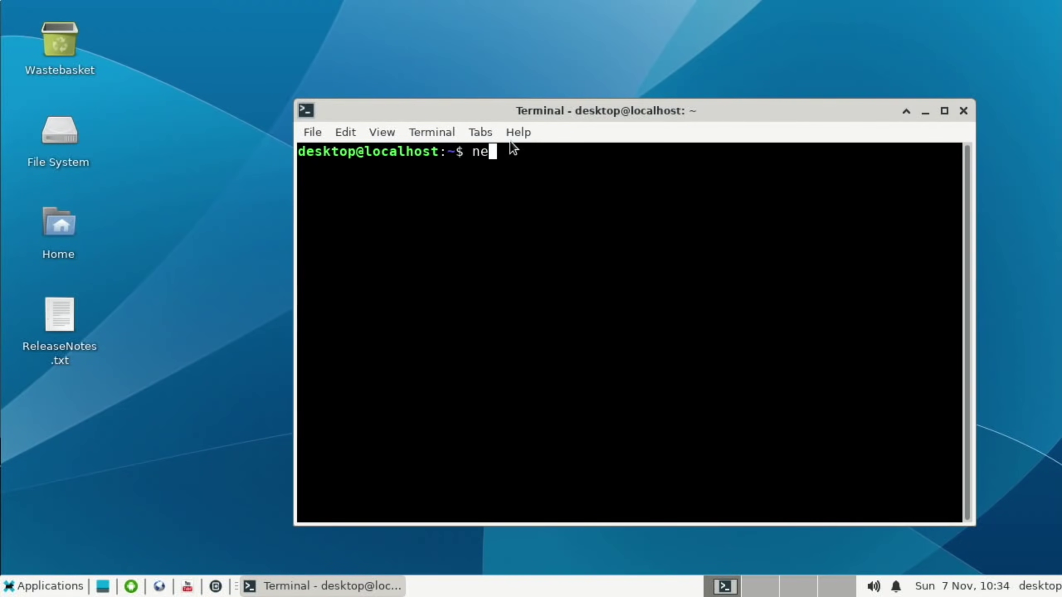
pyautogui.write('ofetch')
pyautogui.press('Return')
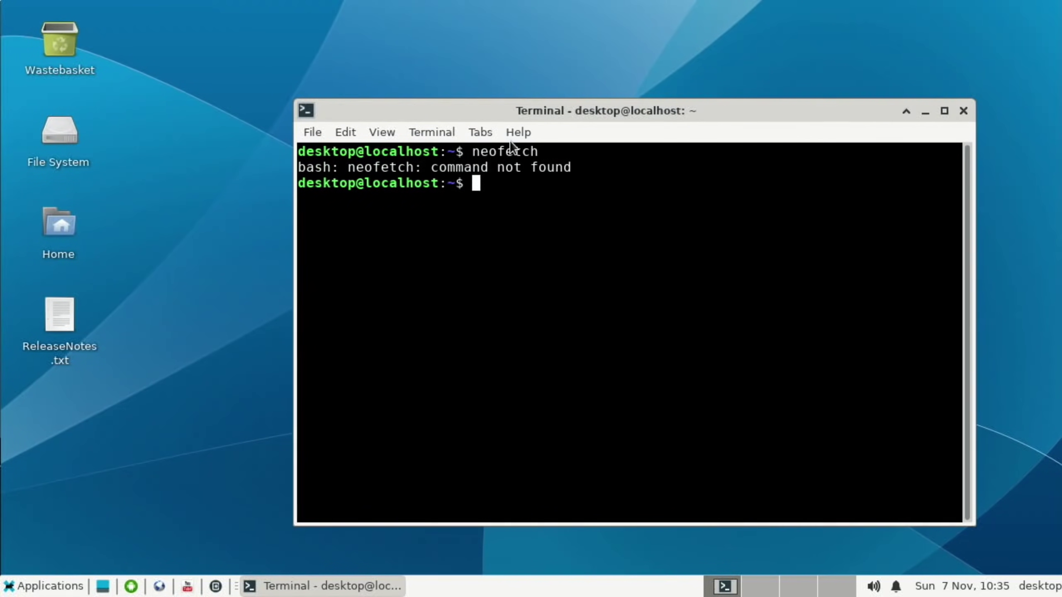
# - Install neofetch with sudo apt install, entering the sudo password and agreeing to the additional packages
pyautogui.write('sudo apt install')
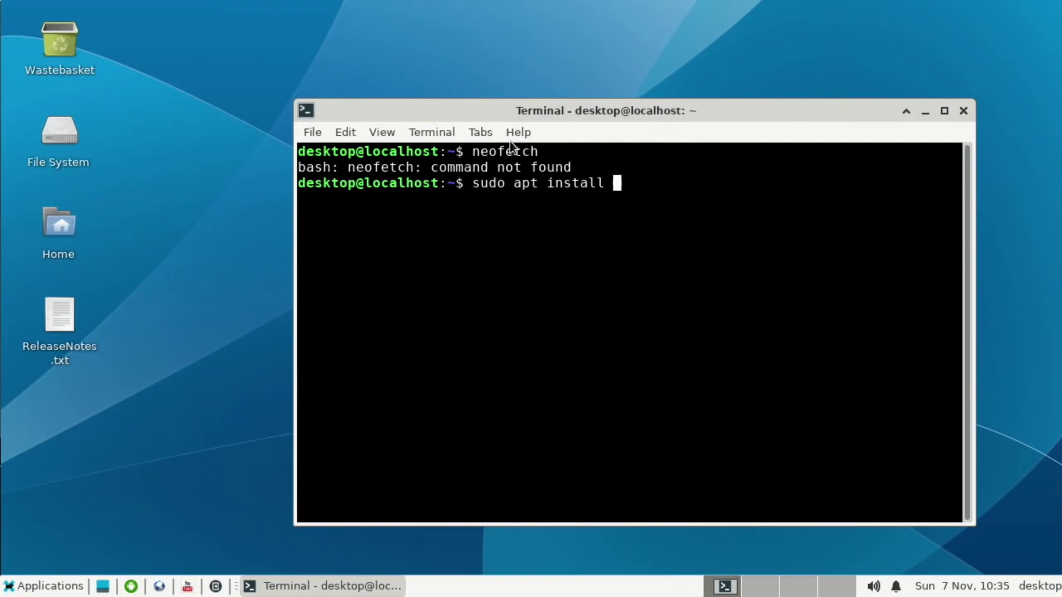
pyautogui.write(' neofet')
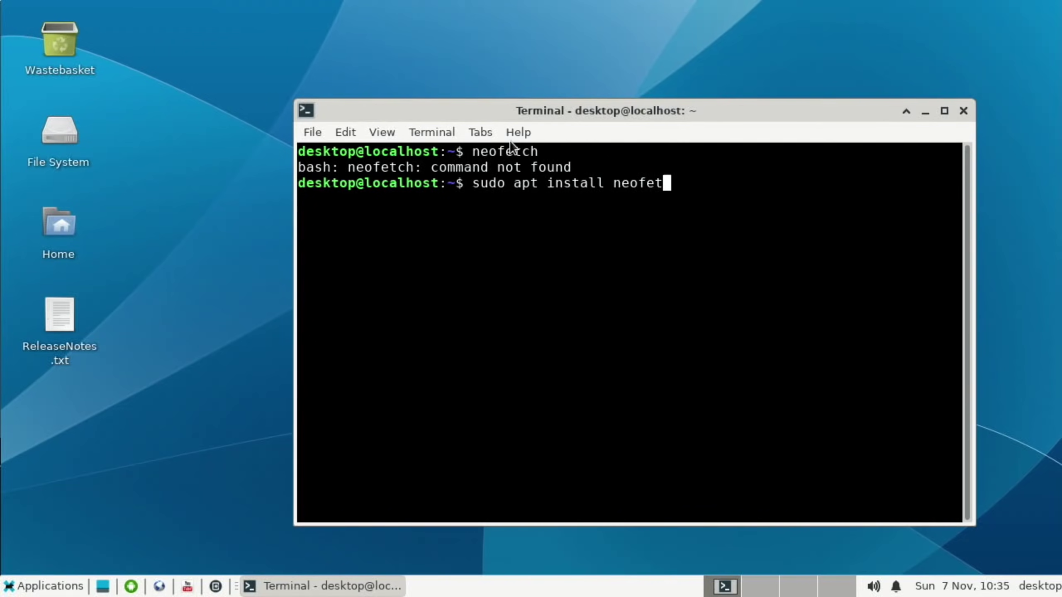
pyautogui.write('ch')
pyautogui.press('Return')
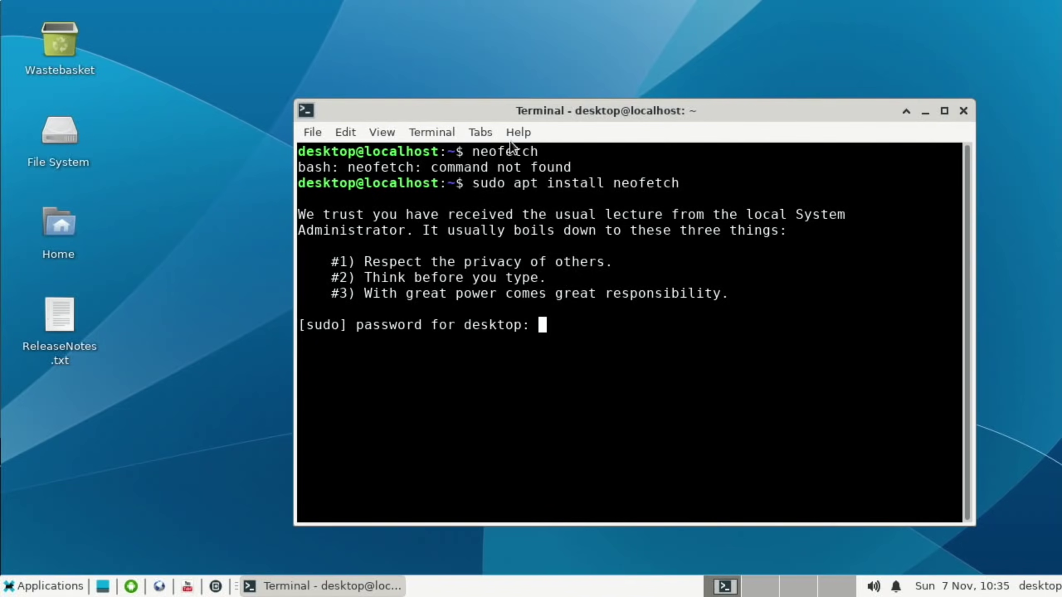
pyautogui.press('Return')
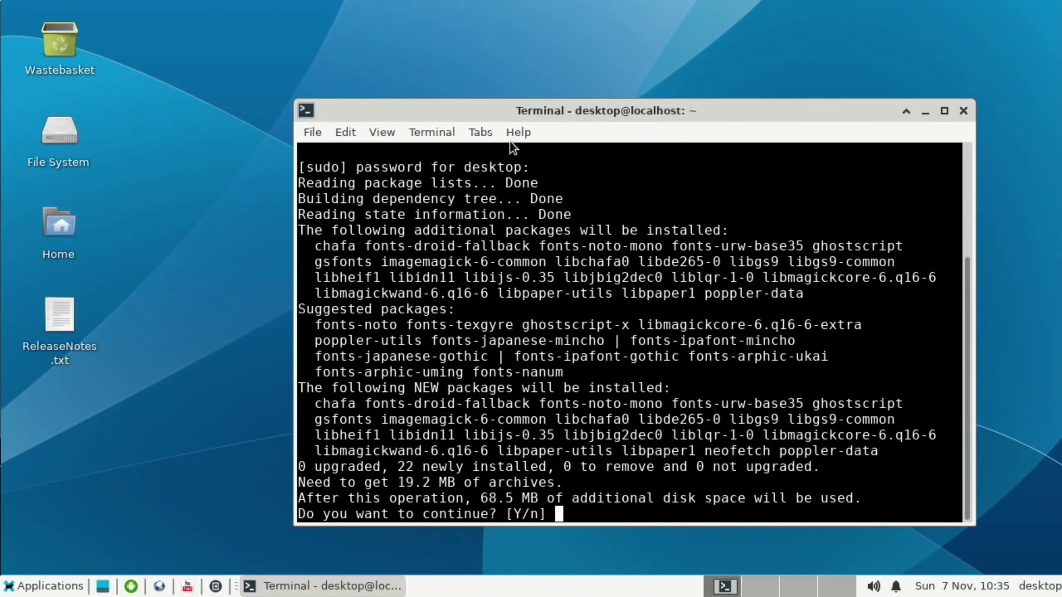
pyautogui.write('y')
pyautogui.press('Return')
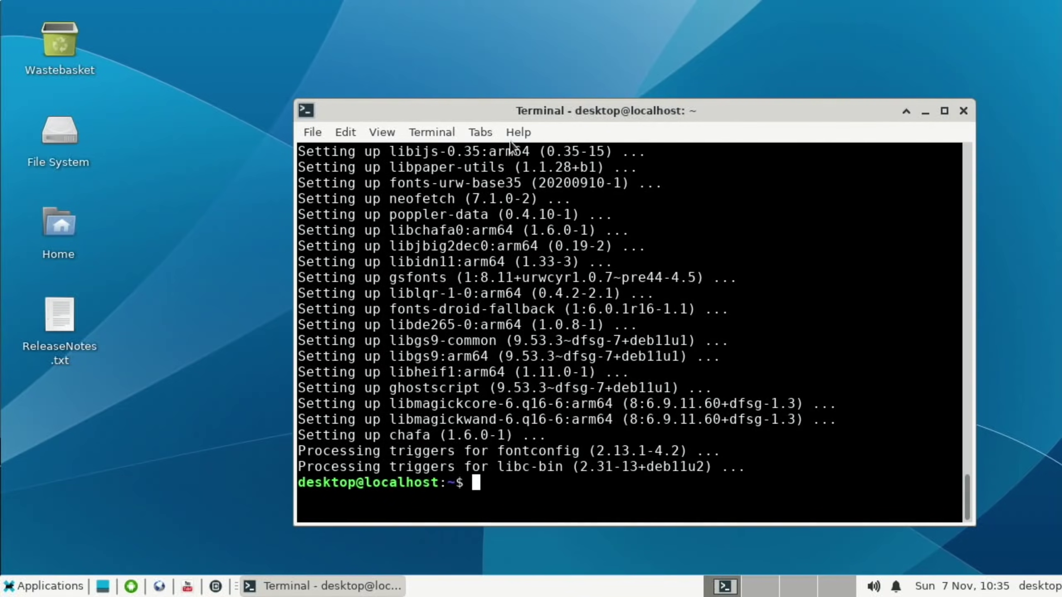
# - Run neofetch to examine the system's operating system, host and CPU details
pyautogui.write('neofetc')
pyautogui.write('h')
pyautogui.press('Return')
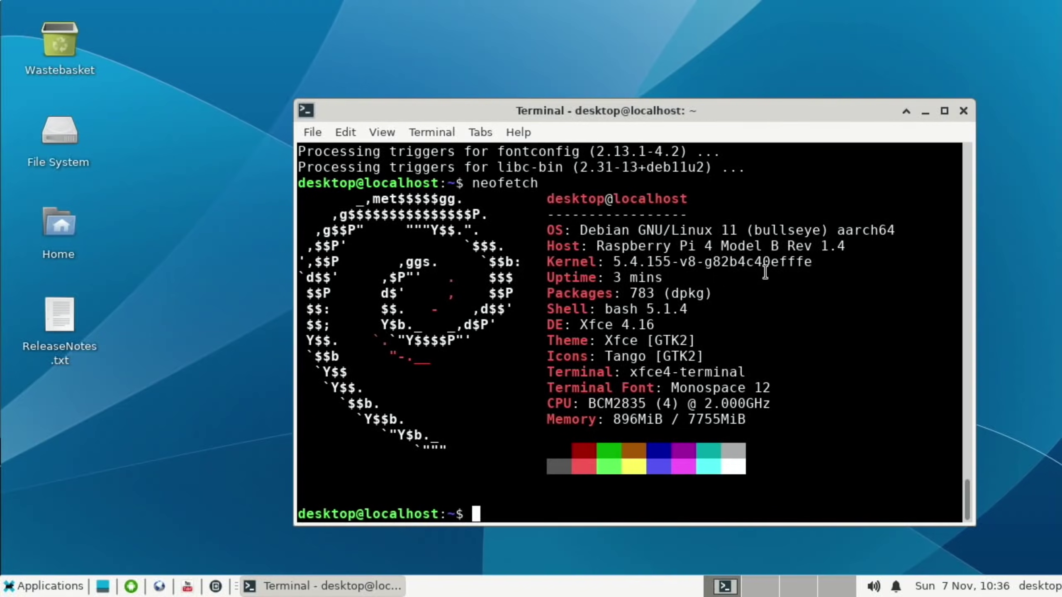
# - Install the xmoto game with sudo apt install, agreeing to the additional packages
pyautogui.write('sudo apt install ')
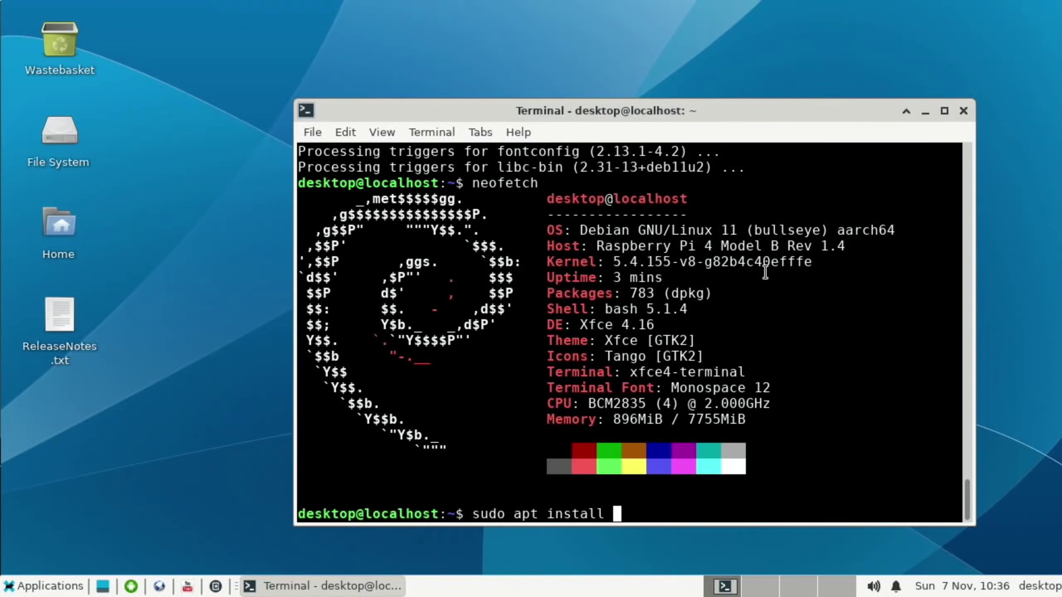
pyautogui.write('xmoto')
pyautogui.press('Return')
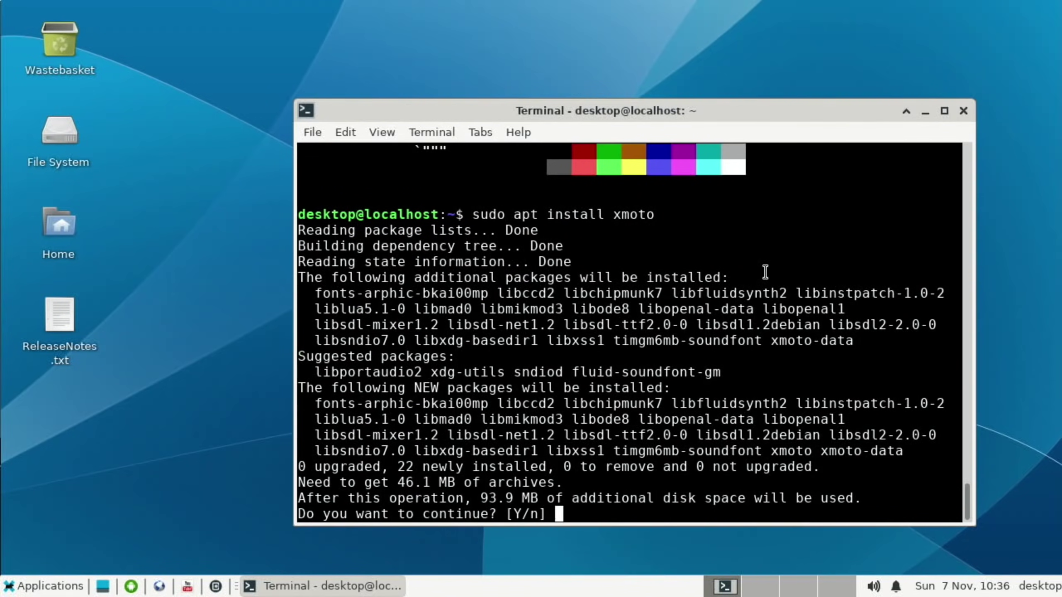
pyautogui.write('y')
pyautogui.press('Return')
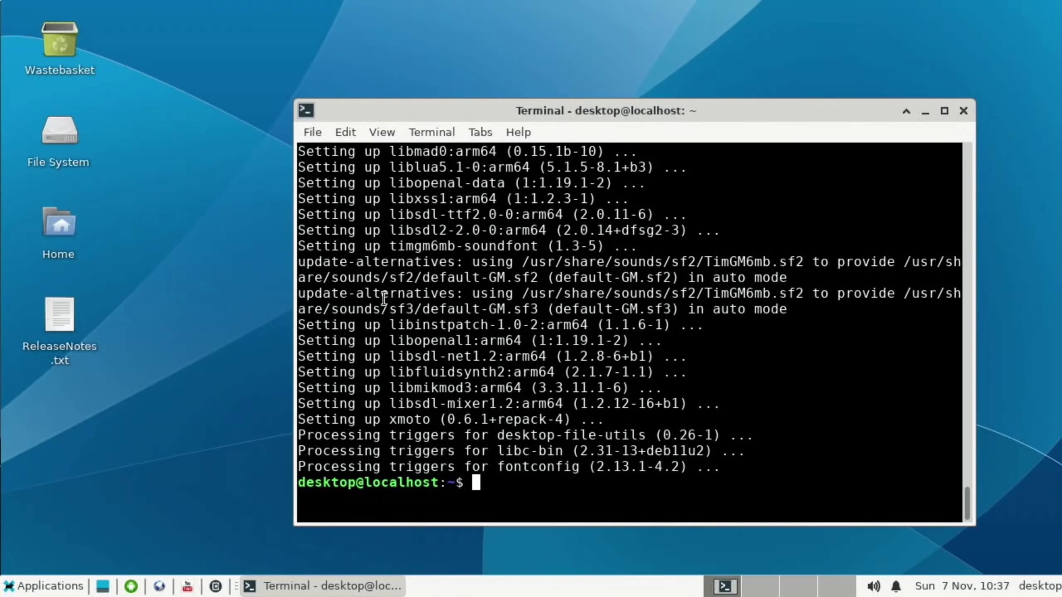
# - Try to launch xmoto from the Games category and dismiss the dialog
pyautogui.click(57, 588)
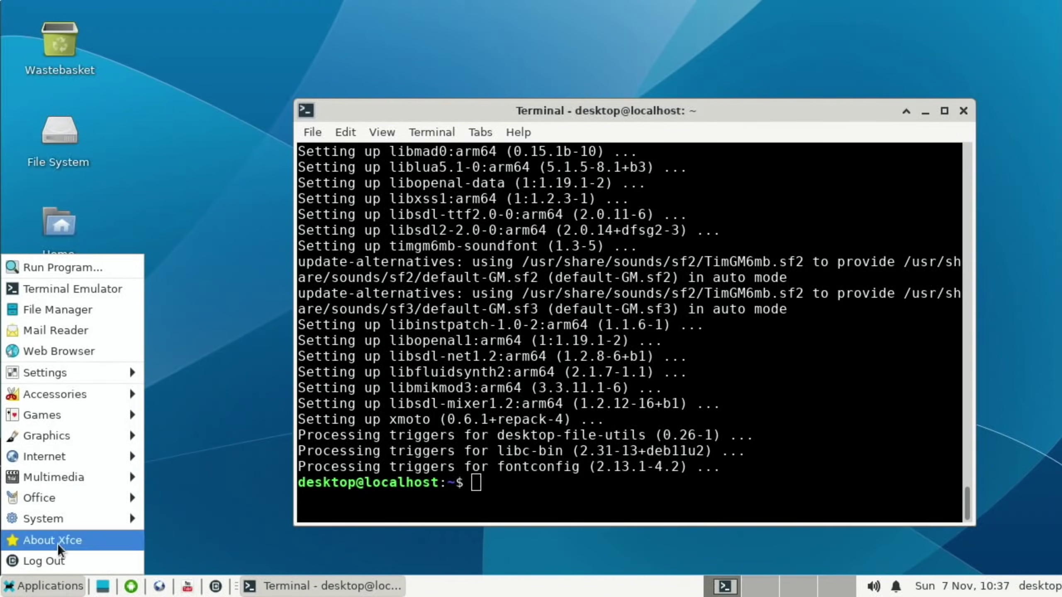
pyautogui.moveTo(66, 414)
pyautogui.click(158, 414)
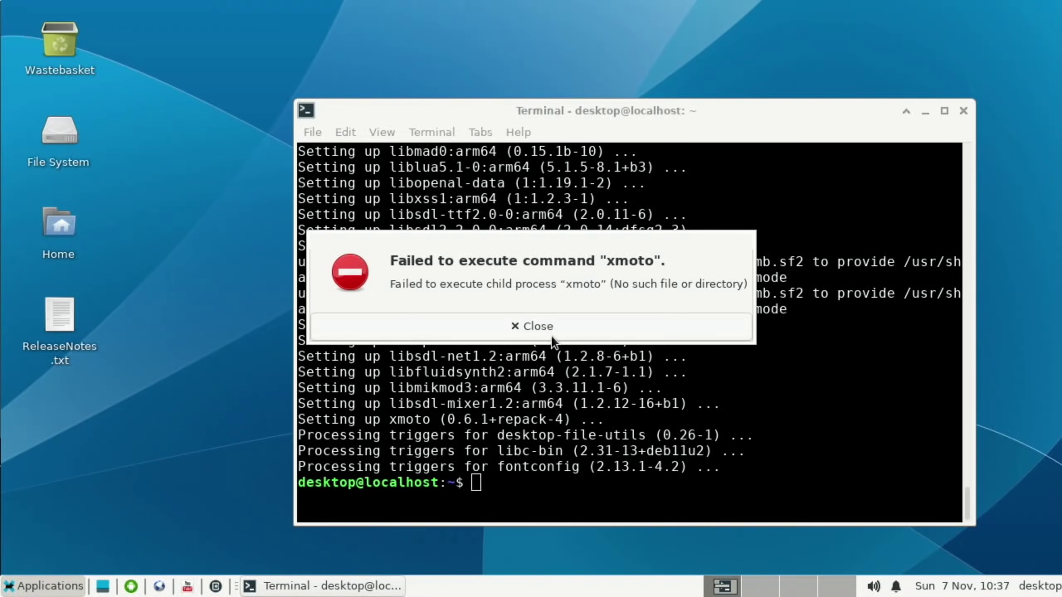
pyautogui.click(560, 325)
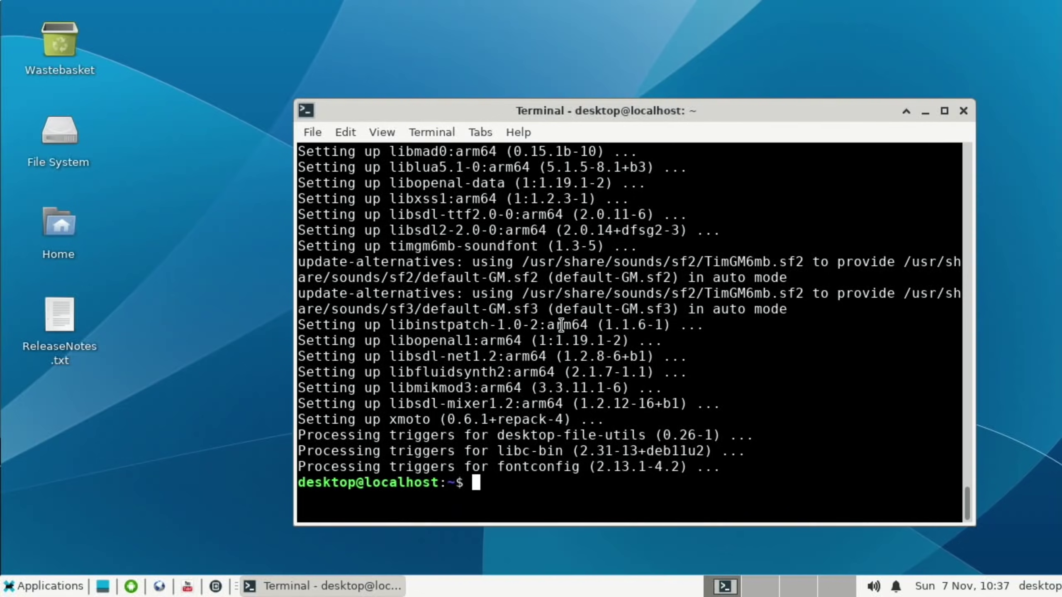
# - Try to install the rpi-imager package with sudo apt install
pyautogui.press('Up')
pyautogui.press('BackSpace')
pyautogui.press('BackSpace')
pyautogui.press('BackSpace')
pyautogui.press('BackSpace')
pyautogui.press('BackSpace')
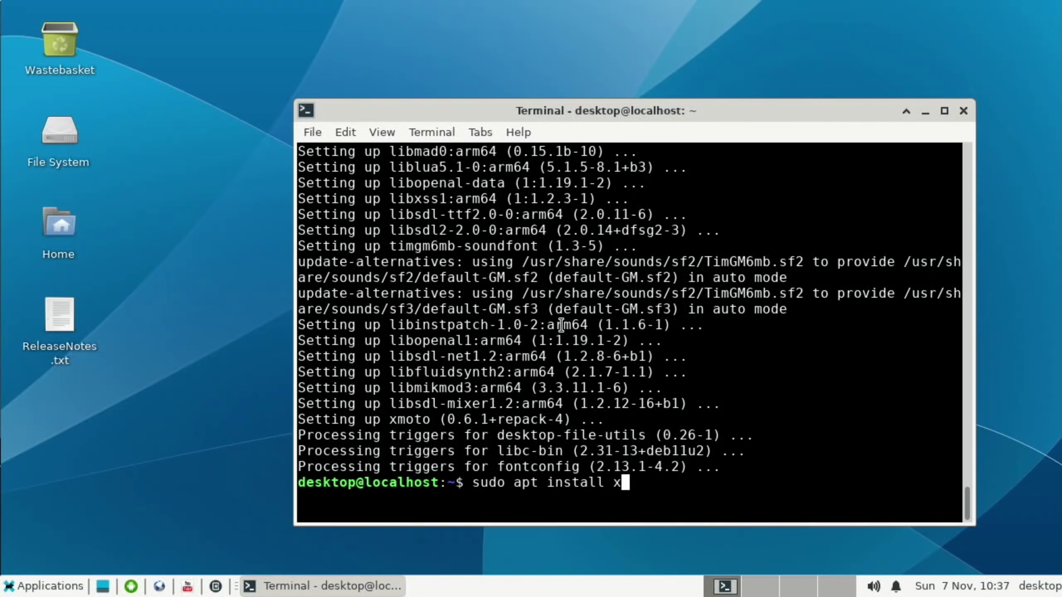
pyautogui.write('rpi-imager')
pyautogui.press('Return')
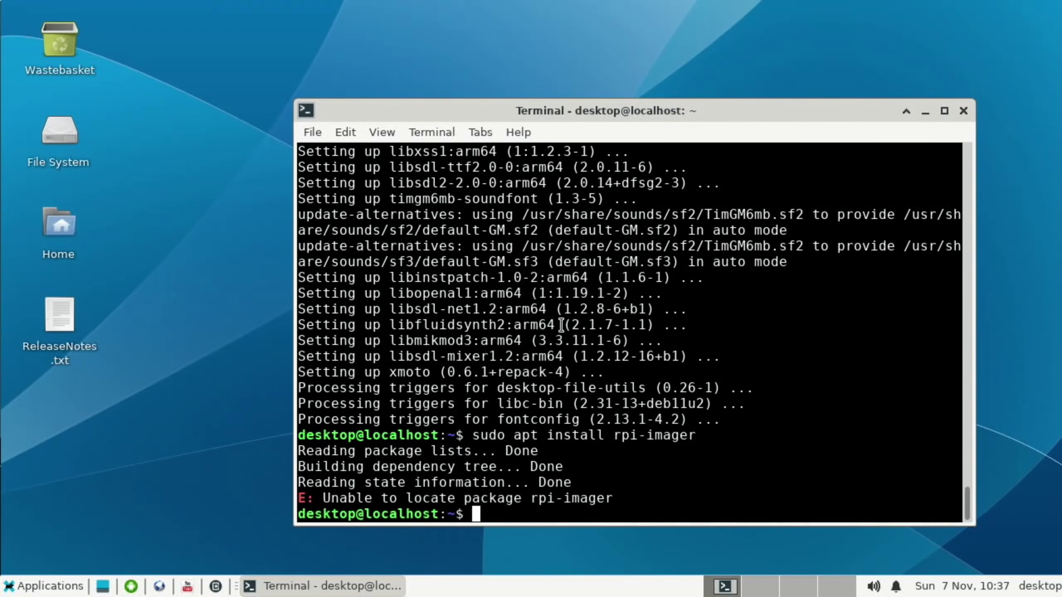
# - Install the gparted package with sudo apt install, agreeing to the additional packages
pyautogui.press('Up')
pyautogui.press('BackSpace')
pyautogui.press('BackSpace')
pyautogui.press('BackSpace')
pyautogui.press('BackSpace')
pyautogui.press('BackSpace')
pyautogui.press('BackSpace')
pyautogui.press('BackSpace')
pyautogui.press('BackSpace')
pyautogui.press('BackSpace')
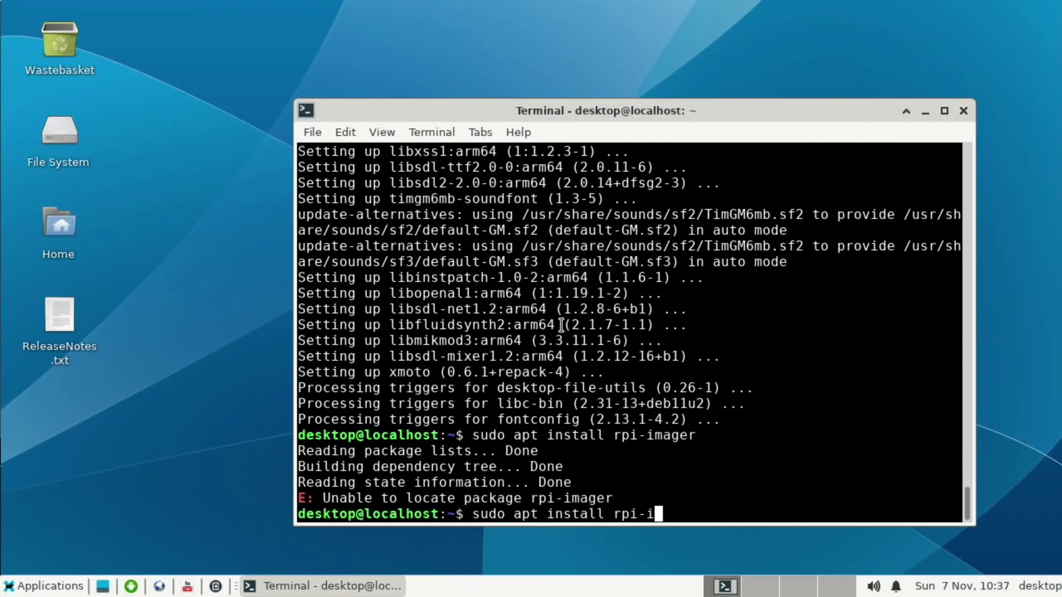
pyautogui.press('BackSpace')
pyautogui.write('gparted')
pyautogui.press('Return')
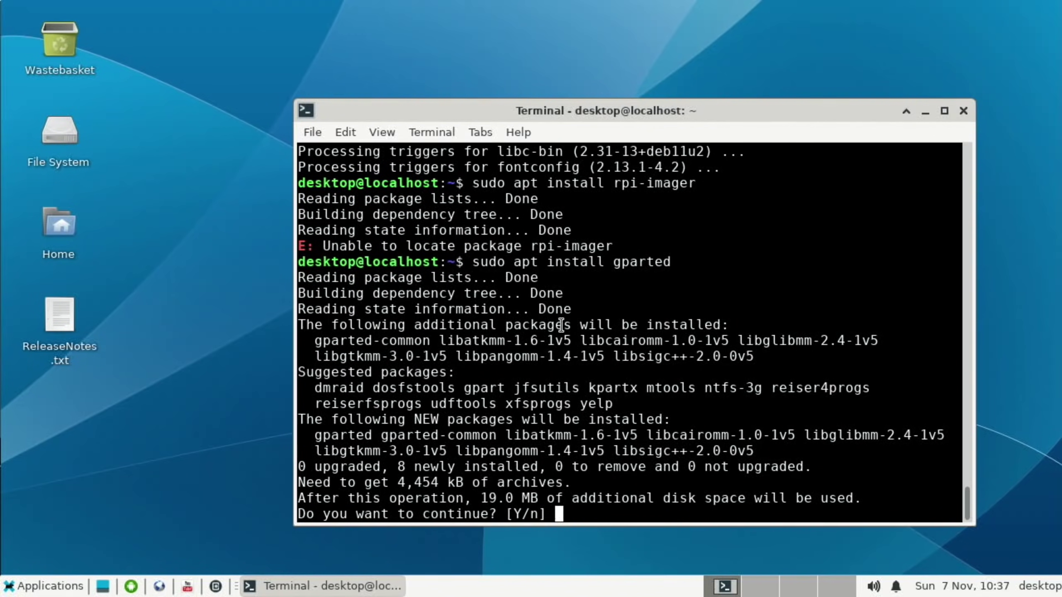
pyautogui.write('y')
pyautogui.press('Return')
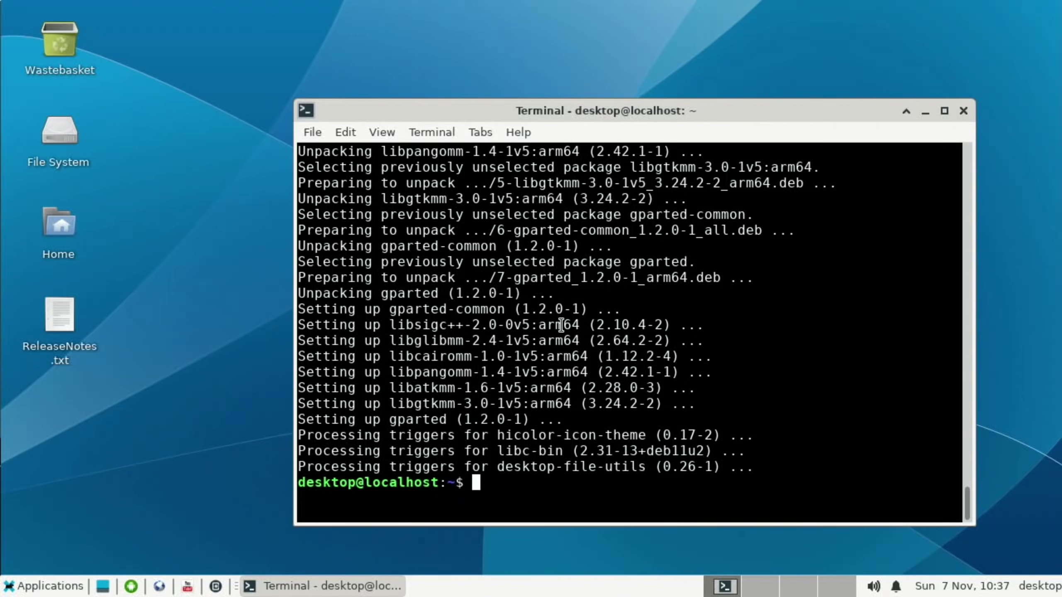
# - Try twice to launch GParted from the System category, moving the terminal window slightly upward between attempts
pyautogui.moveTo(561, 325); pyautogui.dragTo(146, 544)
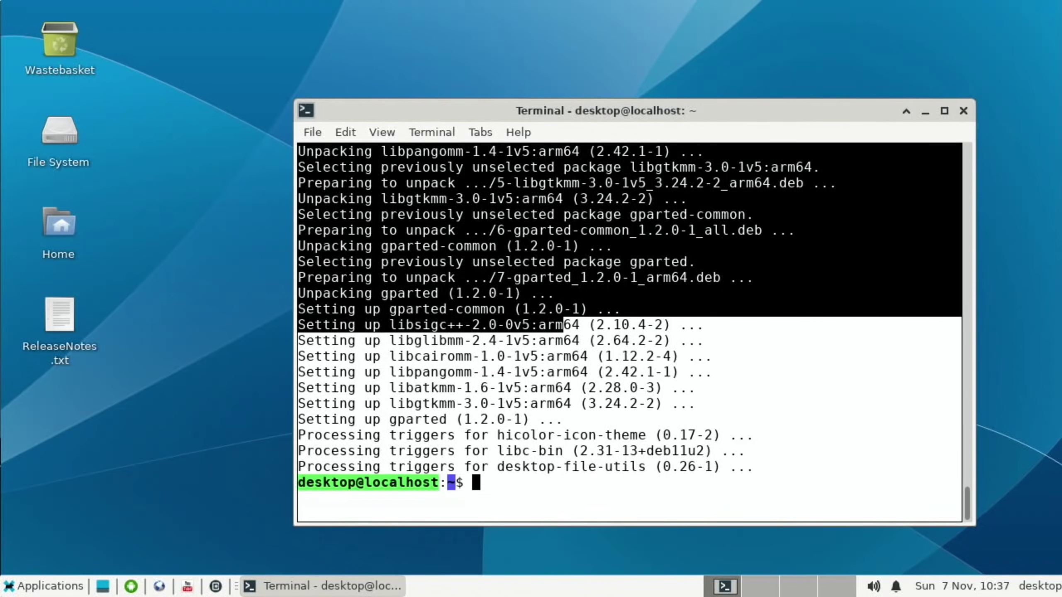
pyautogui.click(39, 592)
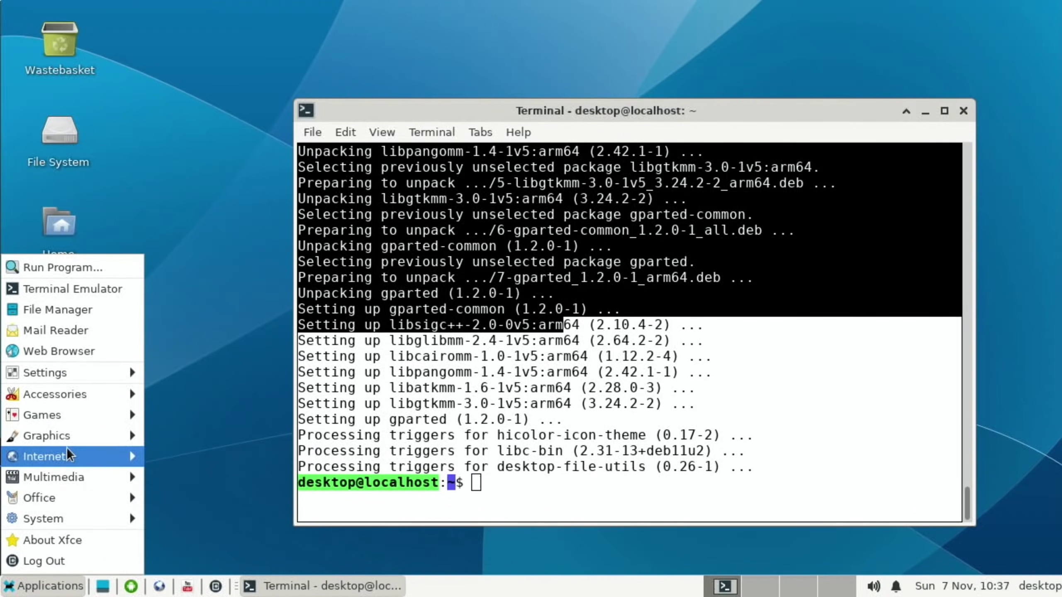
pyautogui.moveTo(67, 389)
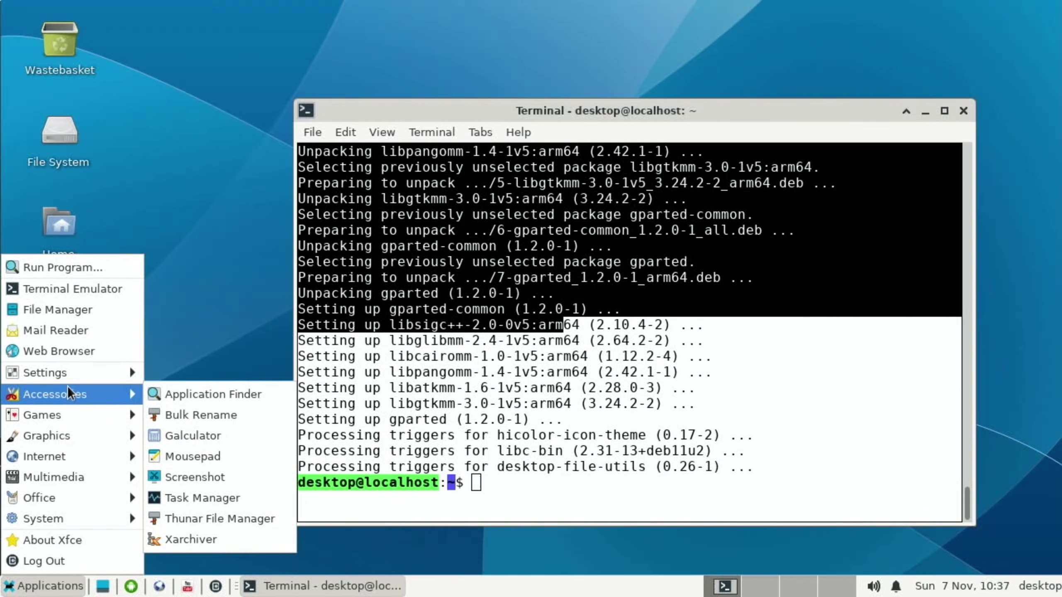
pyautogui.moveTo(105, 517)
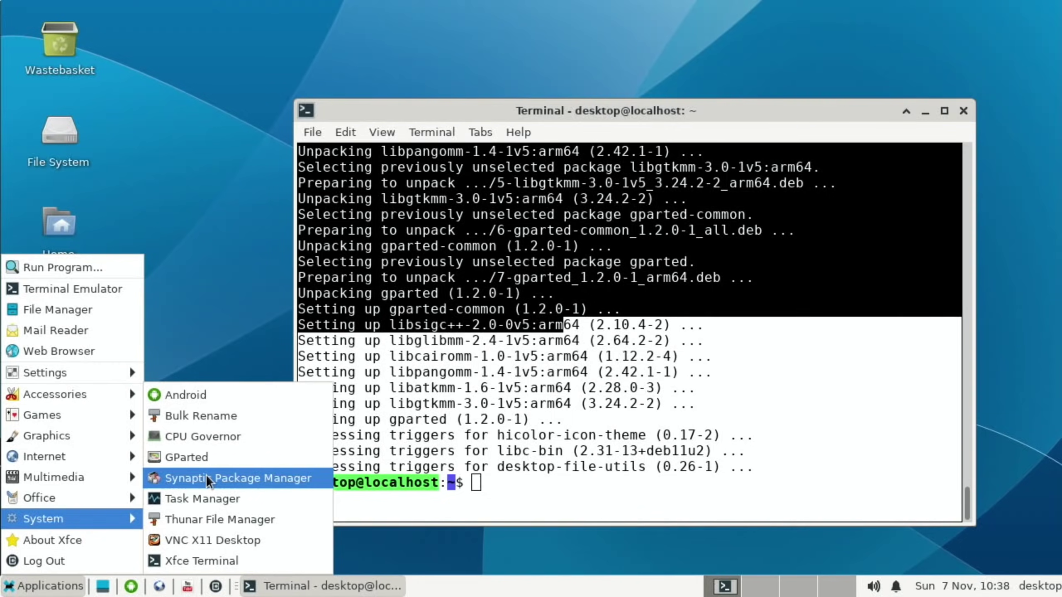
pyautogui.click(185, 459)
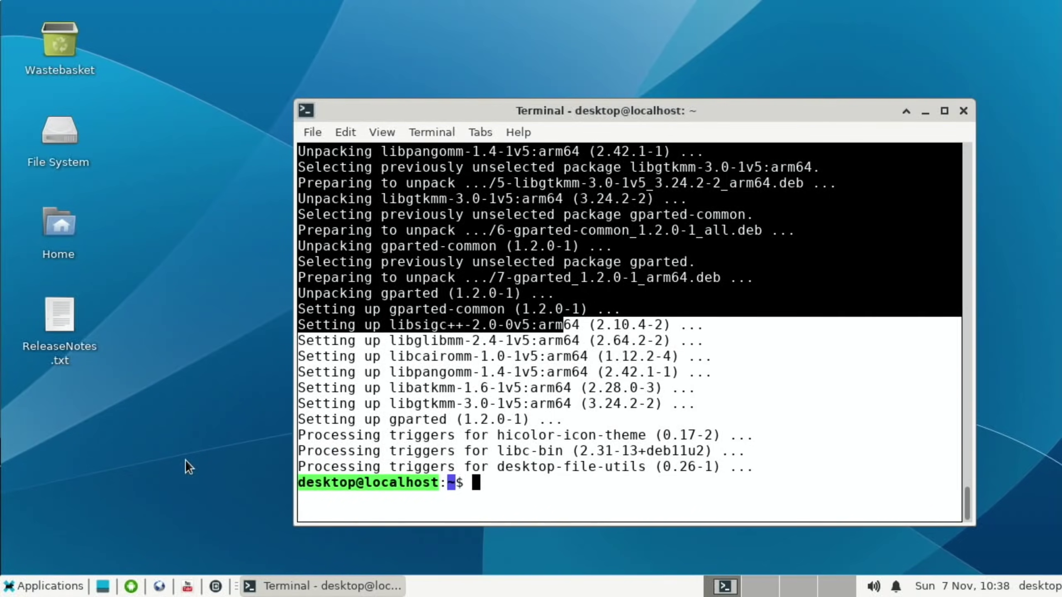
pyautogui.moveTo(340, 110); pyautogui.dragTo(327, 76)
pyautogui.click(32, 582)
pyautogui.moveTo(36, 506)
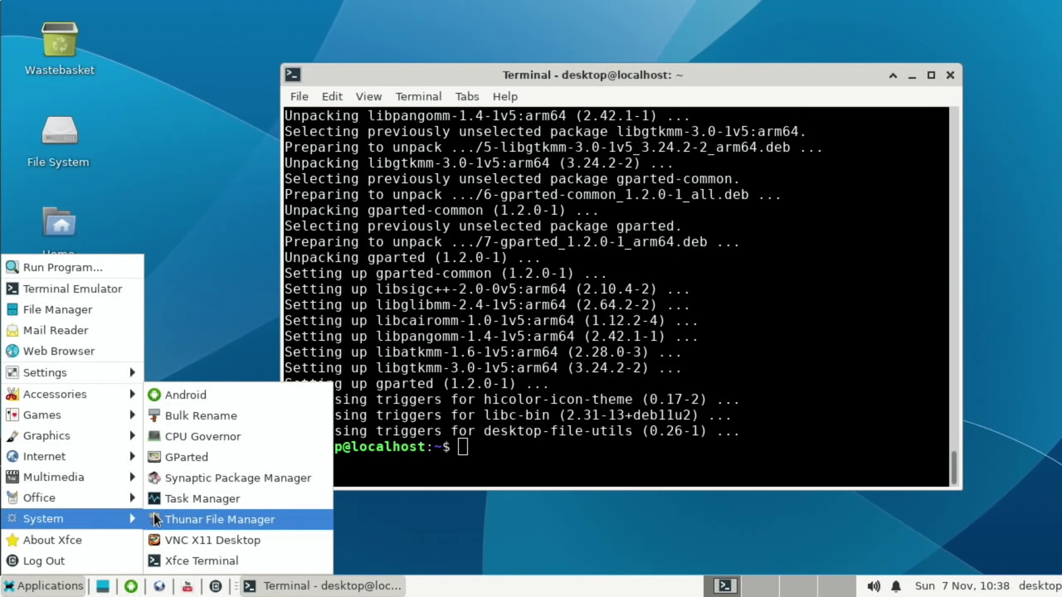
pyautogui.click(181, 459)
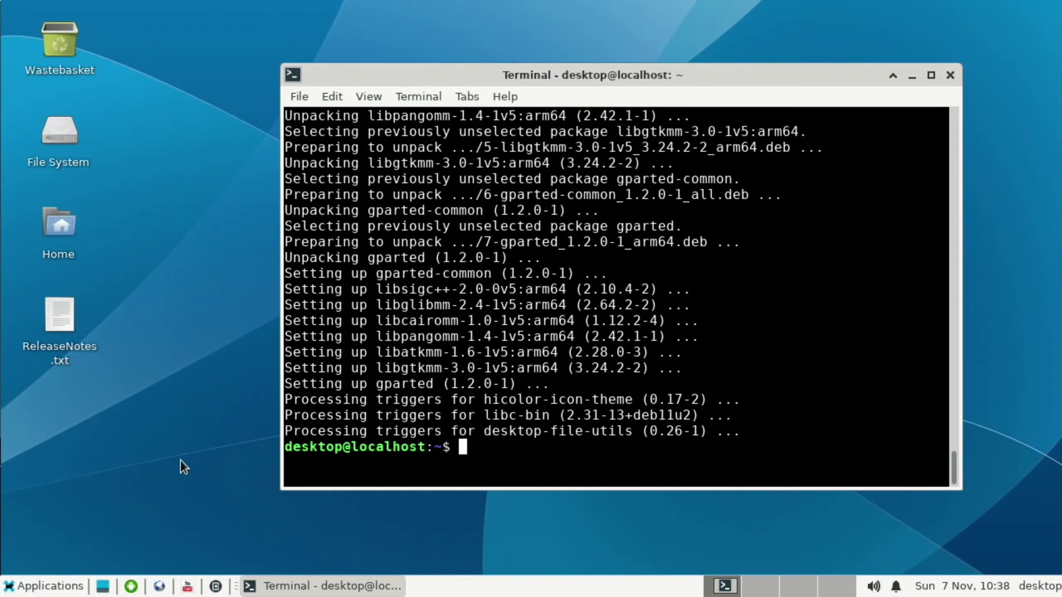
# - Open Synaptic Package Manager from the System category
pyautogui.click(42, 586)
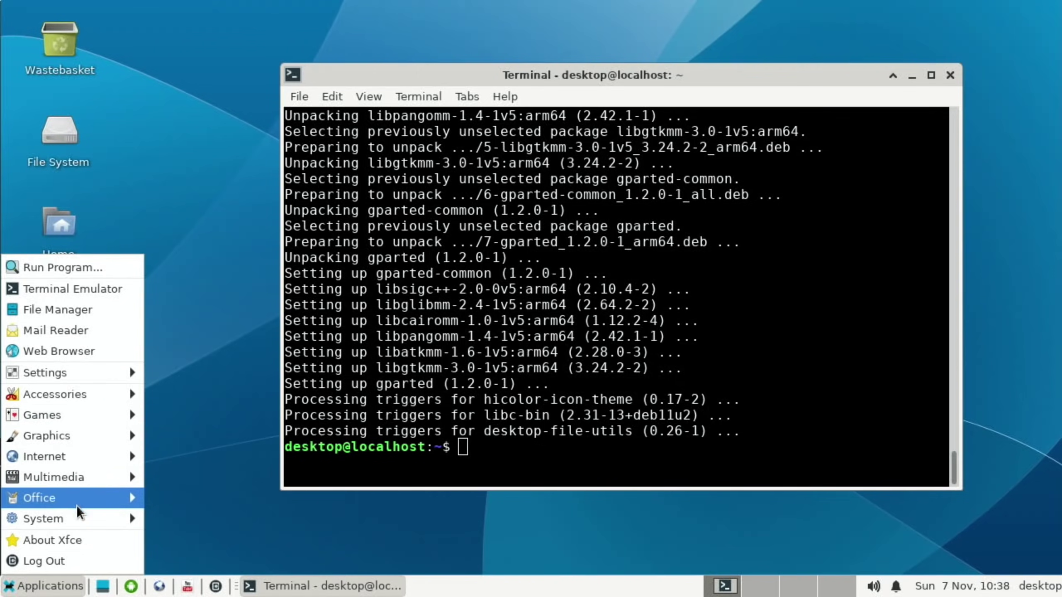
pyautogui.moveTo(79, 515)
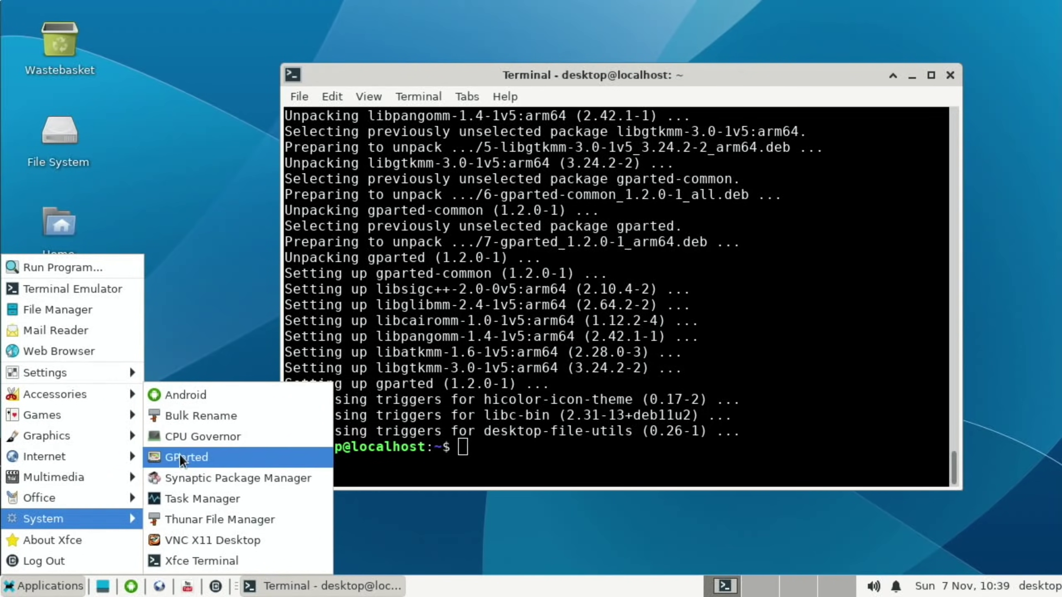
pyautogui.click(183, 476)
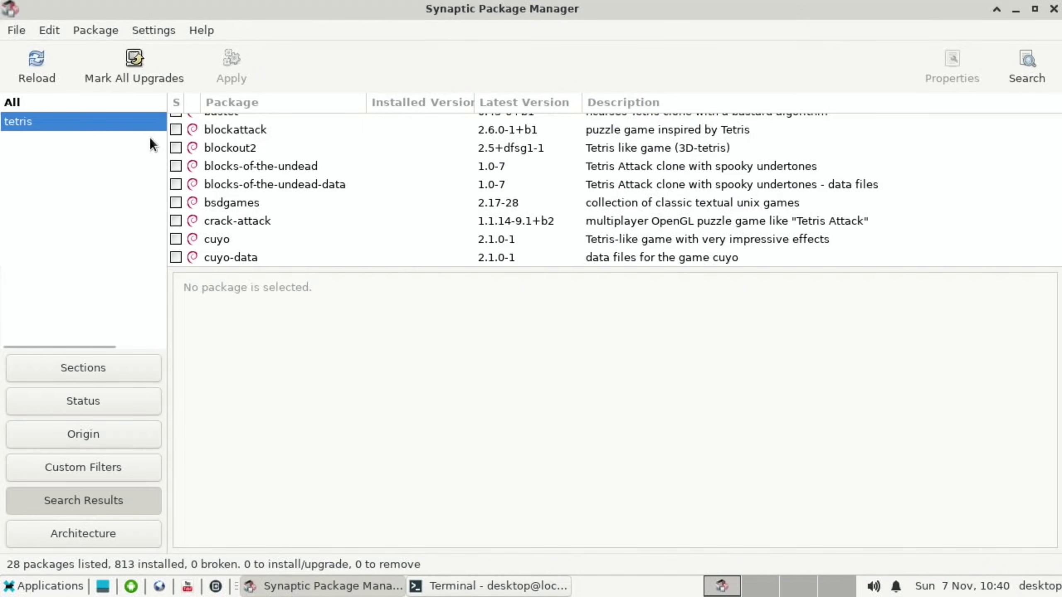
# - Mark blockout2 from the tetris search results for installation, apply the change, and close the package manager and terminal
pyautogui.click(218, 148)
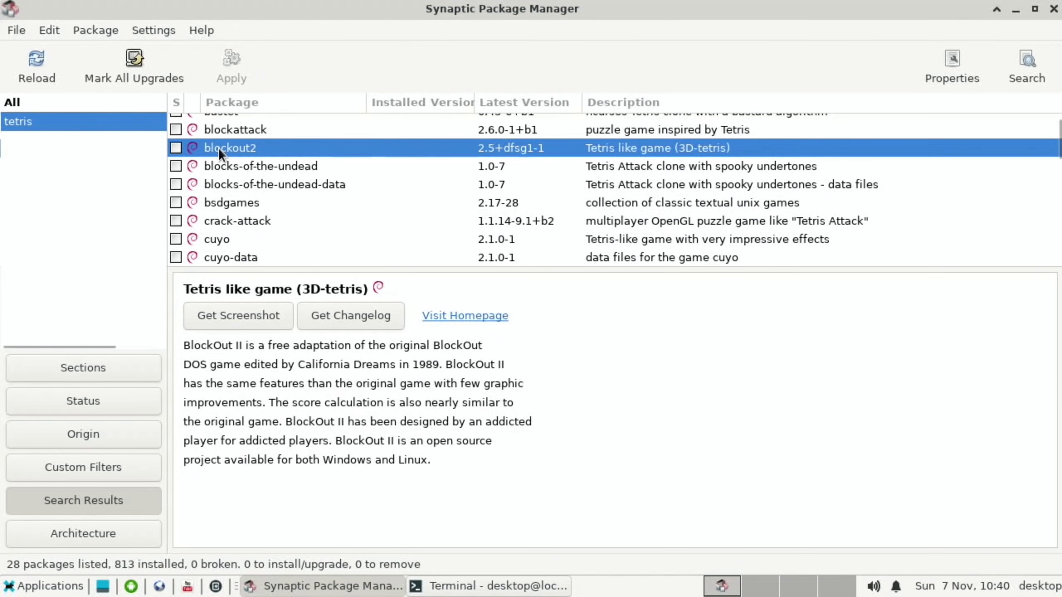
pyautogui.rightClick(218, 147)
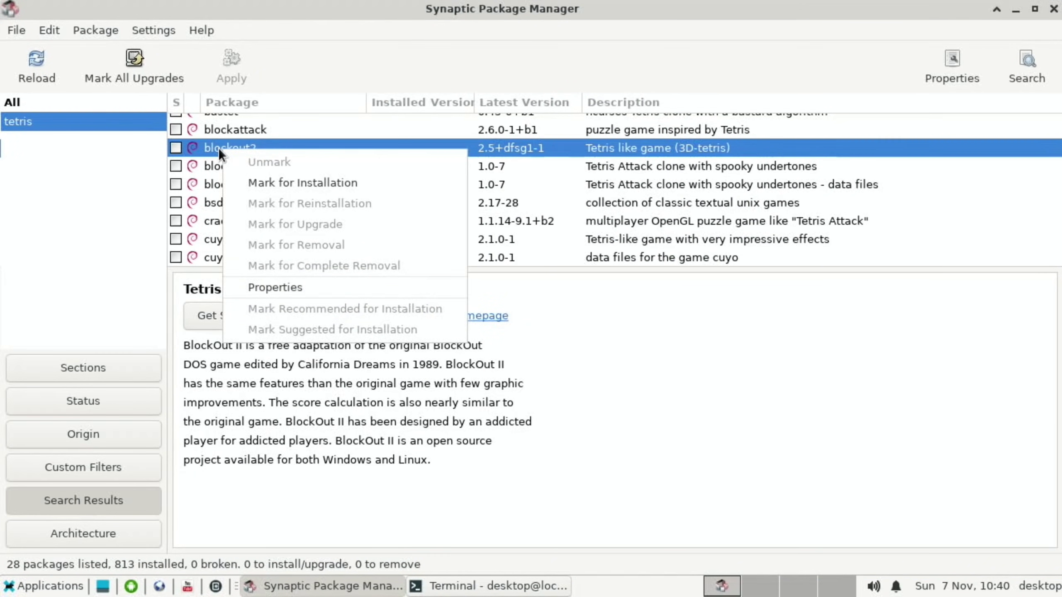
pyautogui.click(246, 183)
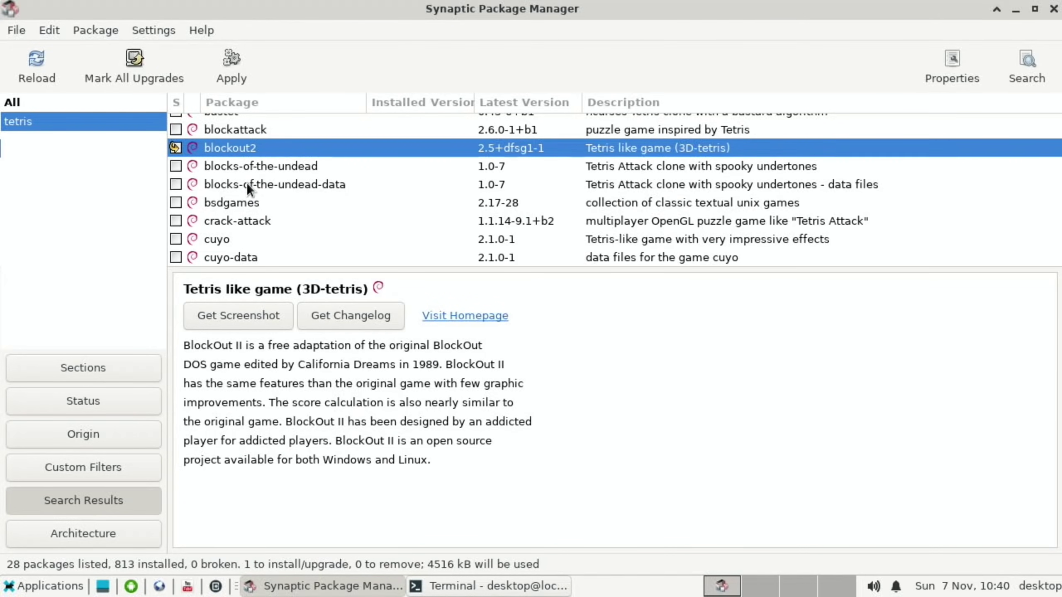
pyautogui.click(224, 72)
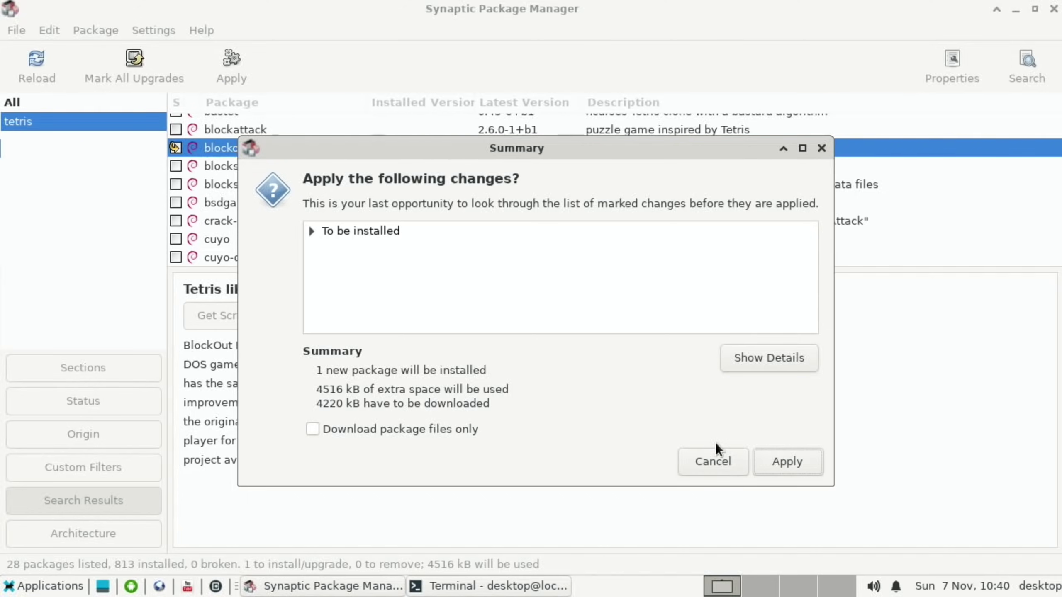
pyautogui.click(786, 461)
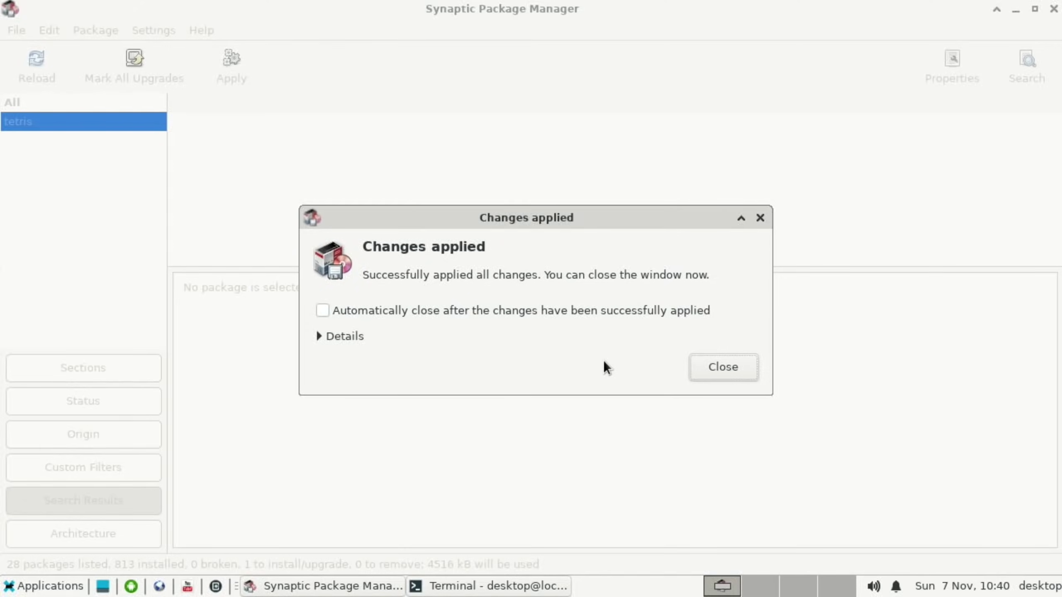
pyautogui.click(723, 367)
pyautogui.click(1054, 9)
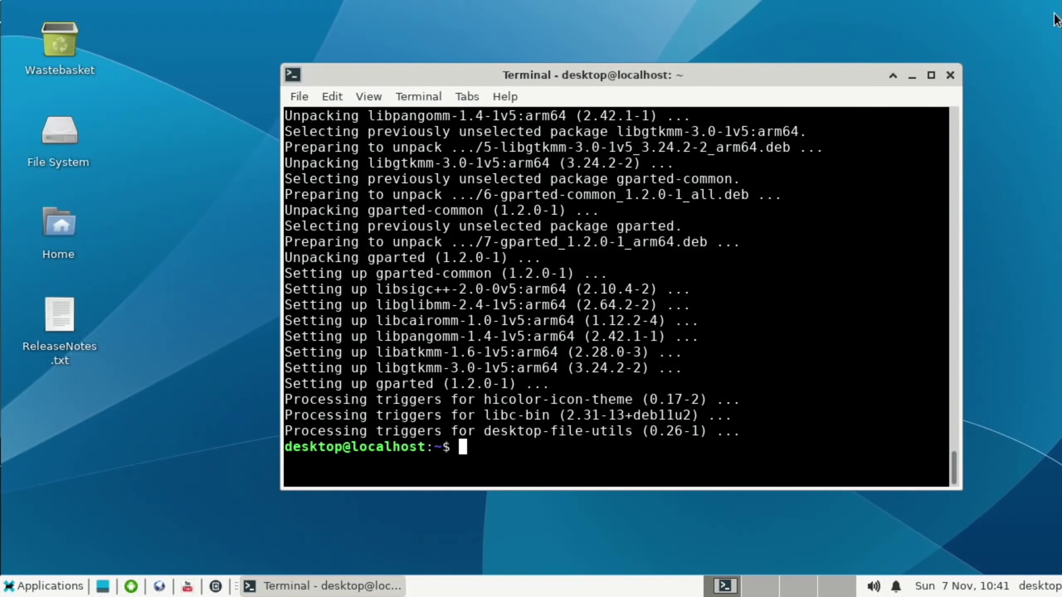
pyautogui.click(945, 76)
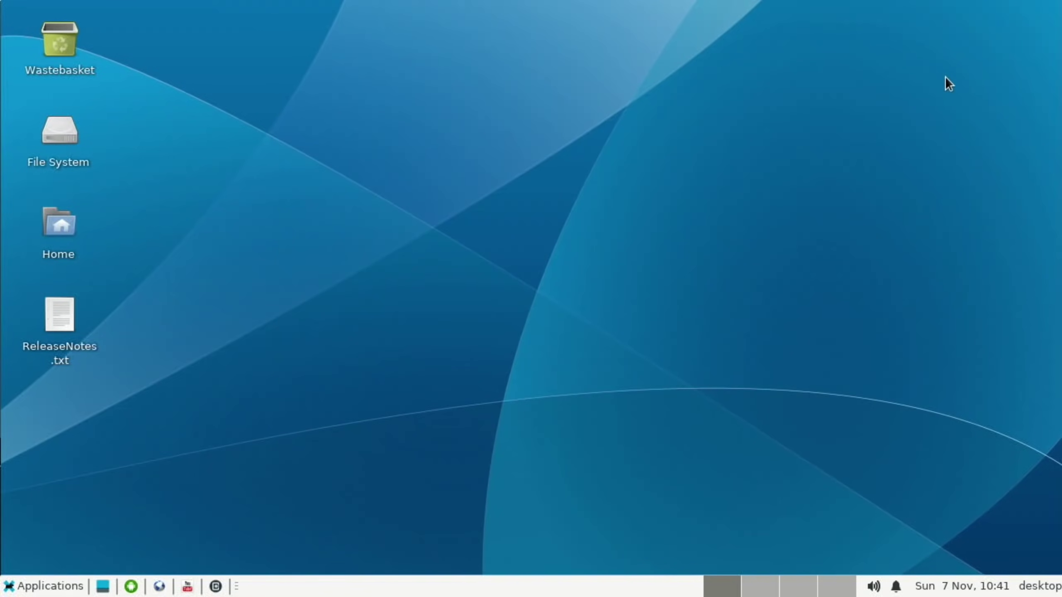
# - Try to launch BlockOut II from the Games category and dismiss the dialog
pyautogui.click(10, 586)
pyautogui.moveTo(103, 415)
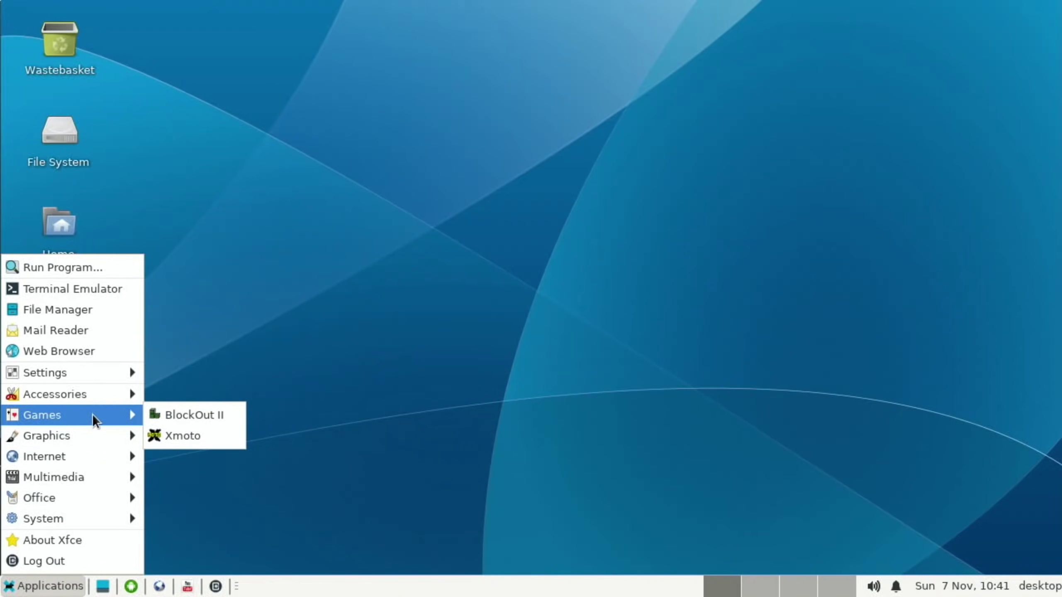
pyautogui.click(179, 416)
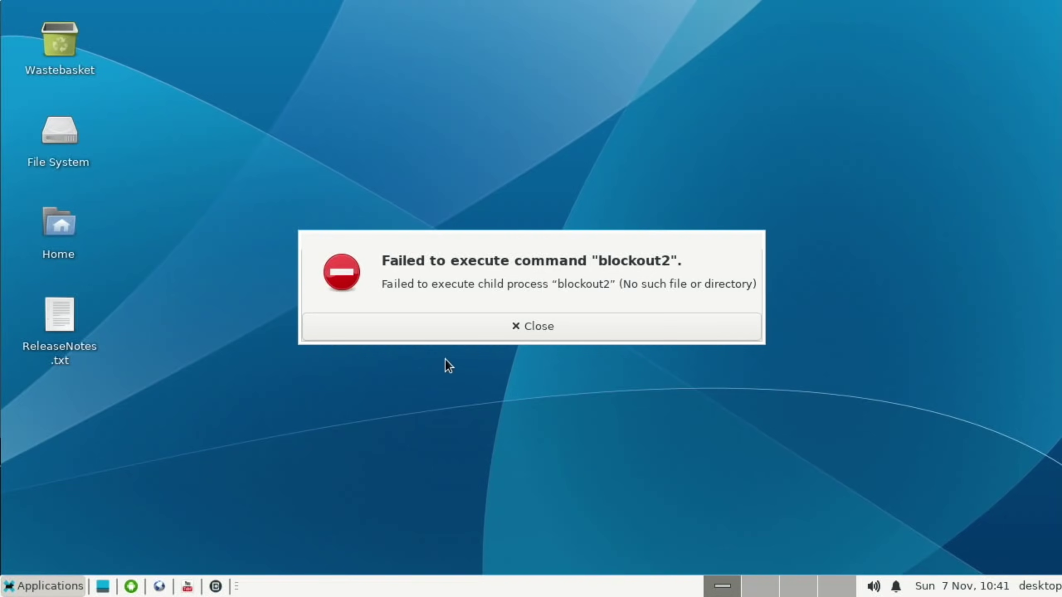
pyautogui.click(515, 338)
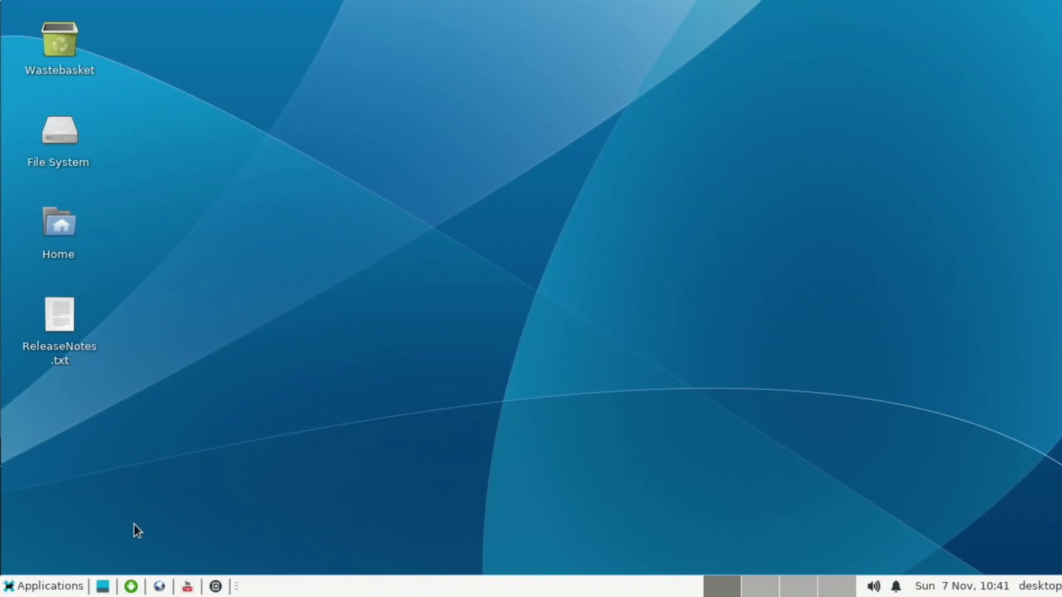
# - Launch LibreOffice Writer from the Office category and dismiss the tip of the day
pyautogui.click(44, 586)
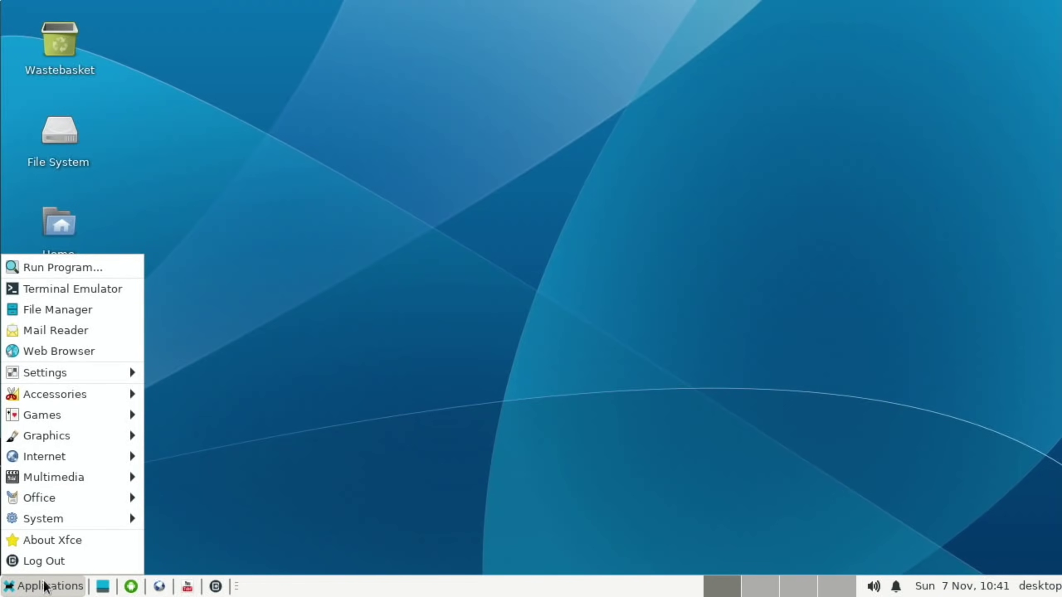
pyautogui.moveTo(59, 524)
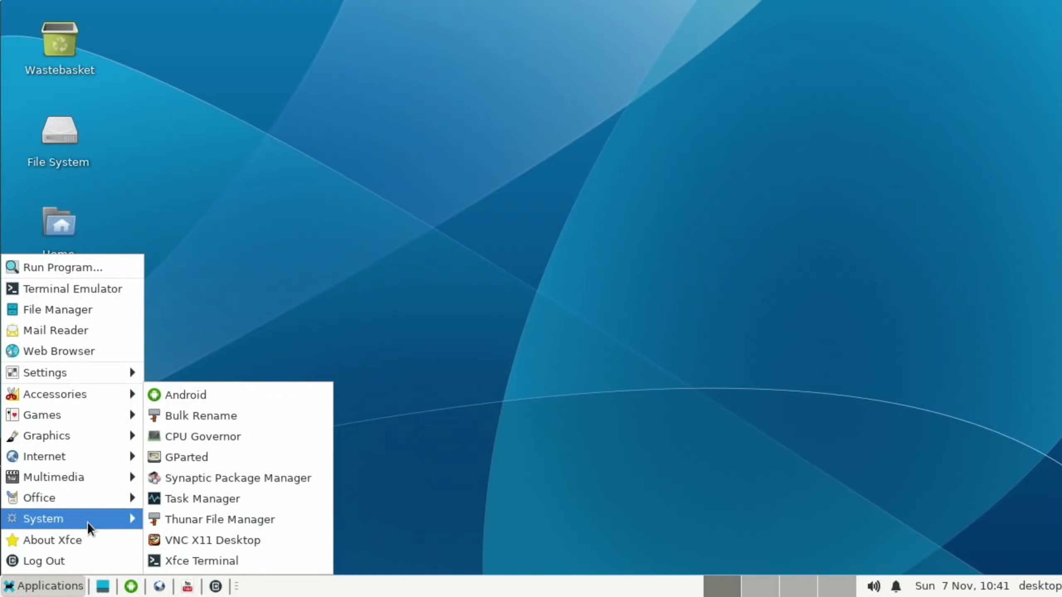
pyautogui.moveTo(95, 497)
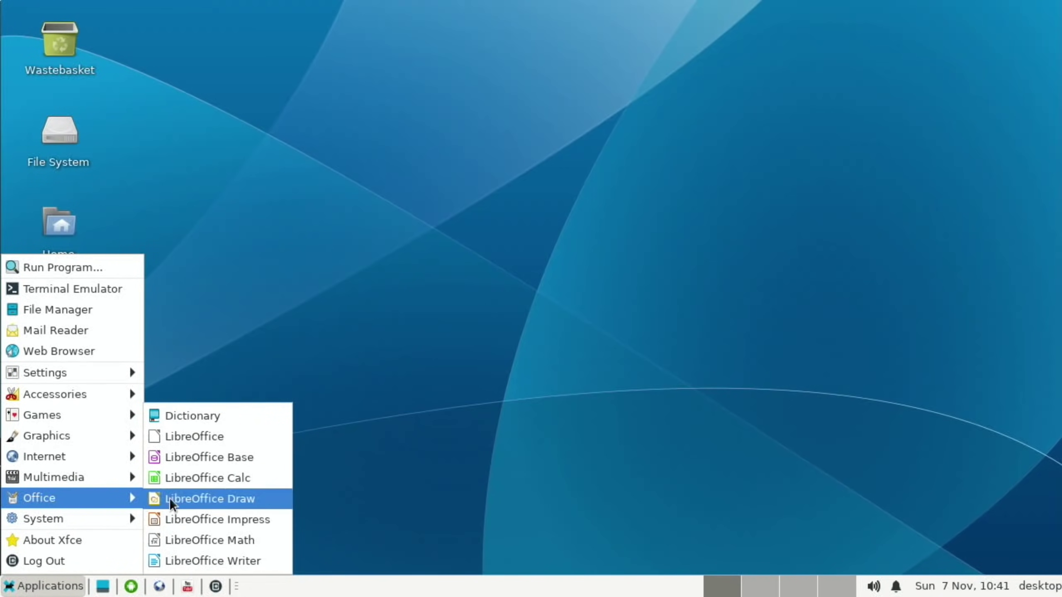
pyautogui.click(190, 559)
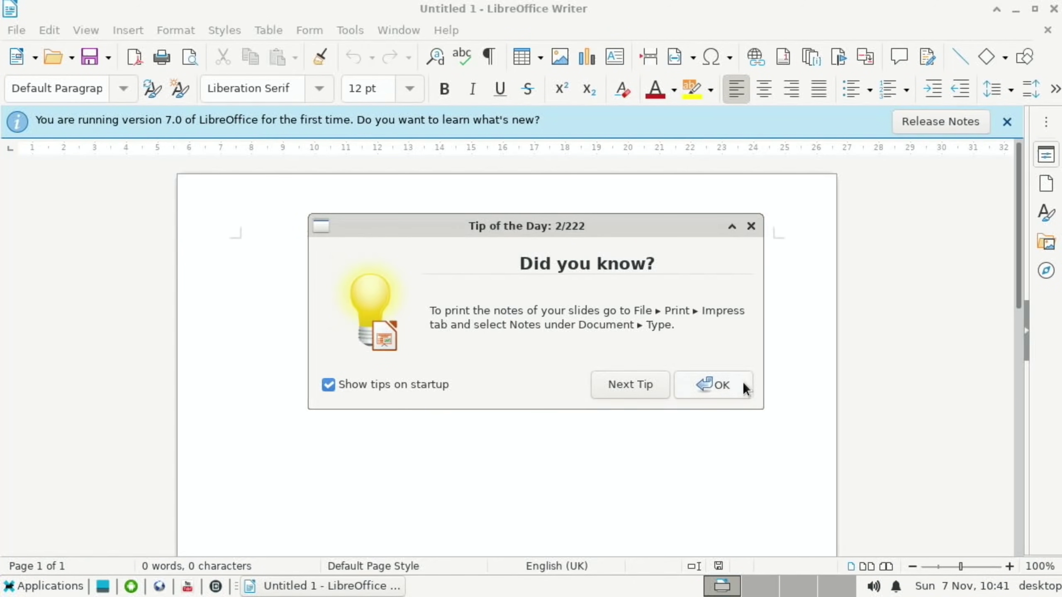
pyautogui.click(744, 384)
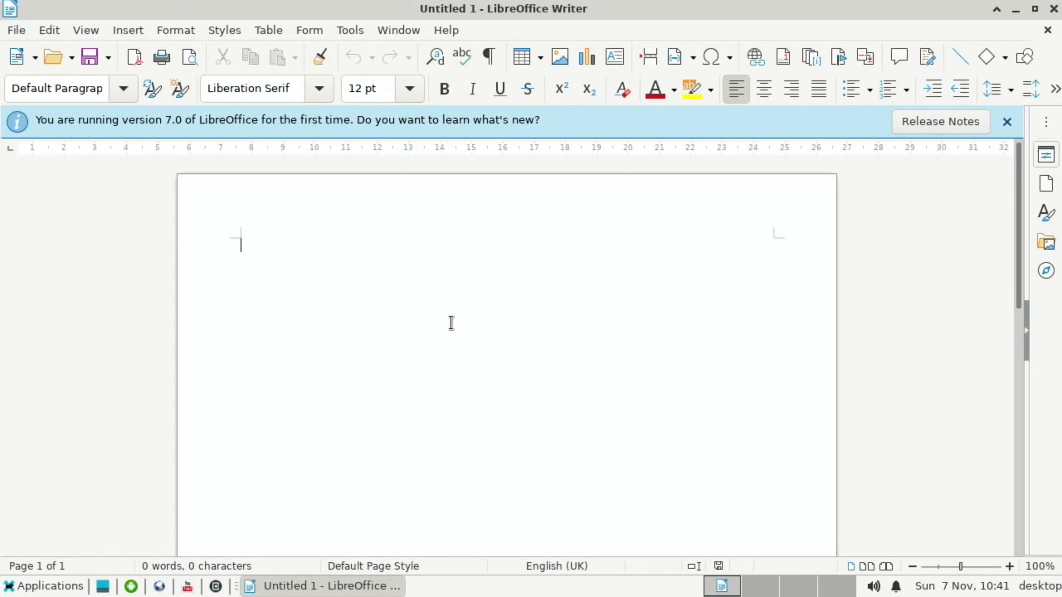
# - Enter "leepspvideo" in the blank document and format it as 48 pt FreeMono
pyautogui.write('leepspvideo')
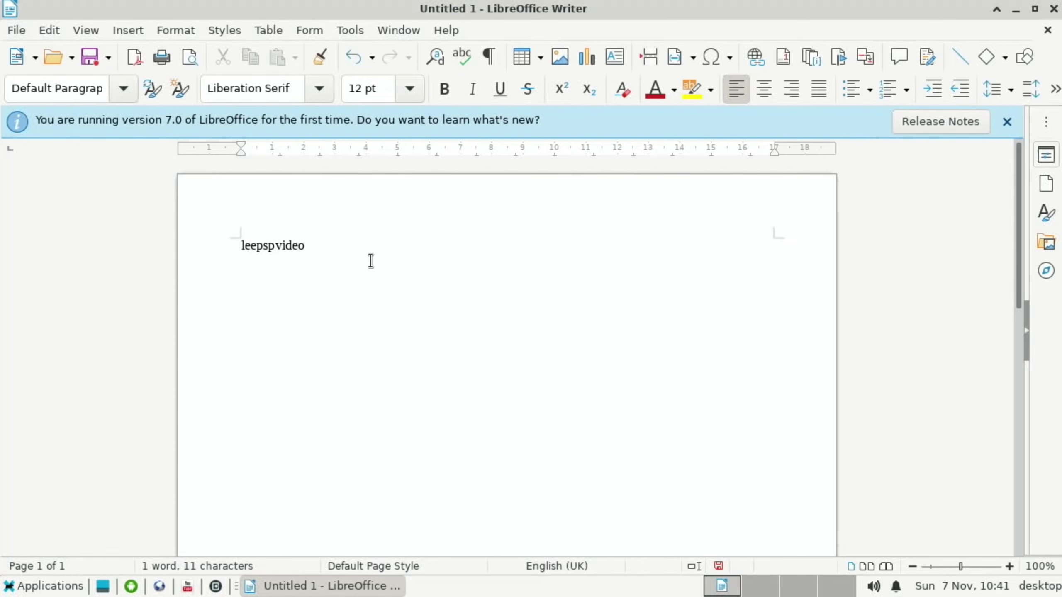
pyautogui.moveTo(350, 247); pyautogui.dragTo(143, 246)
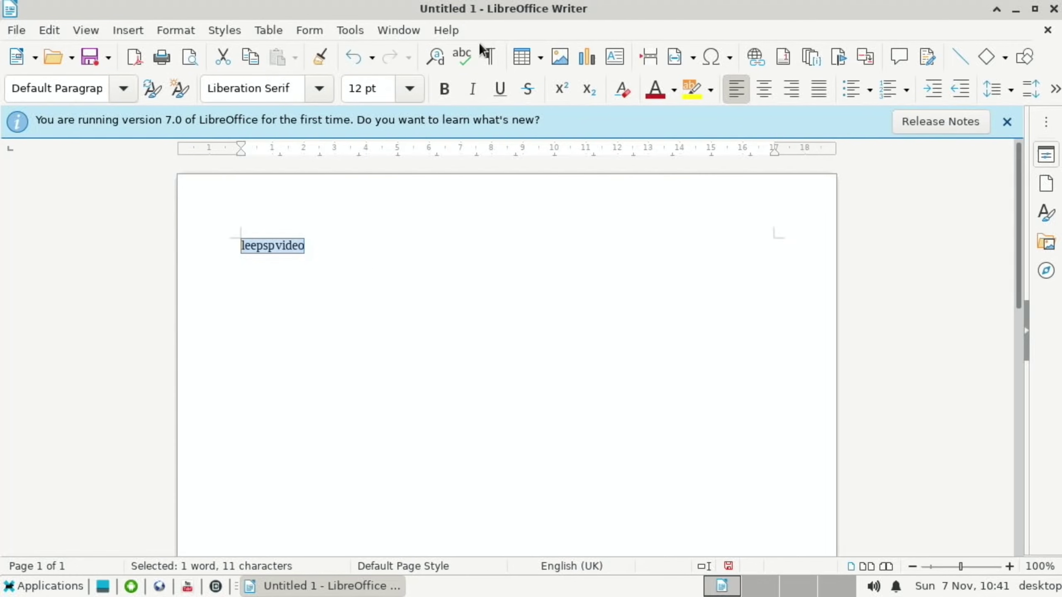
pyautogui.click(409, 88)
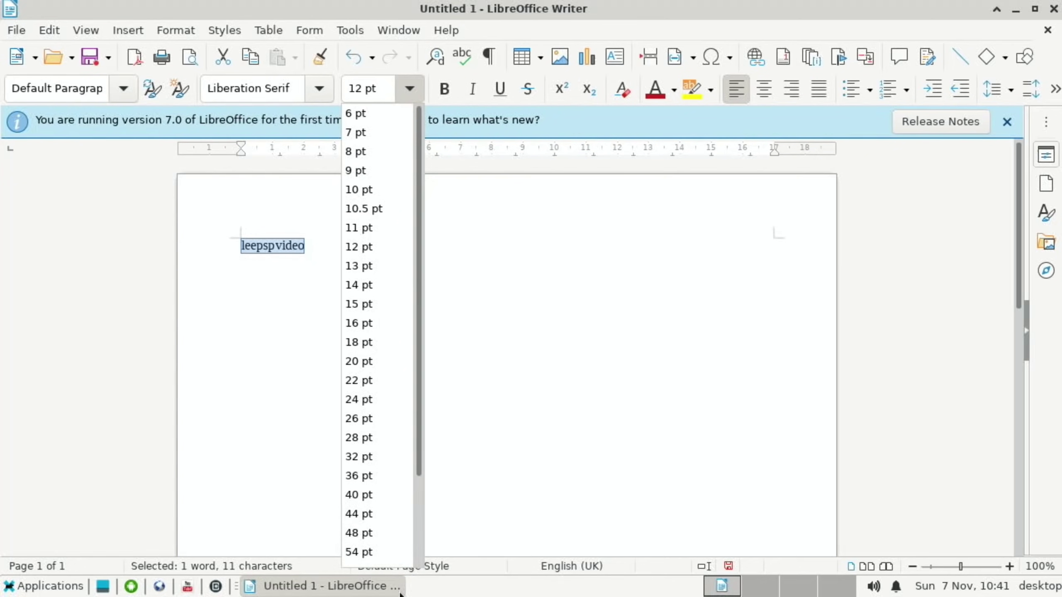
pyautogui.click(388, 537)
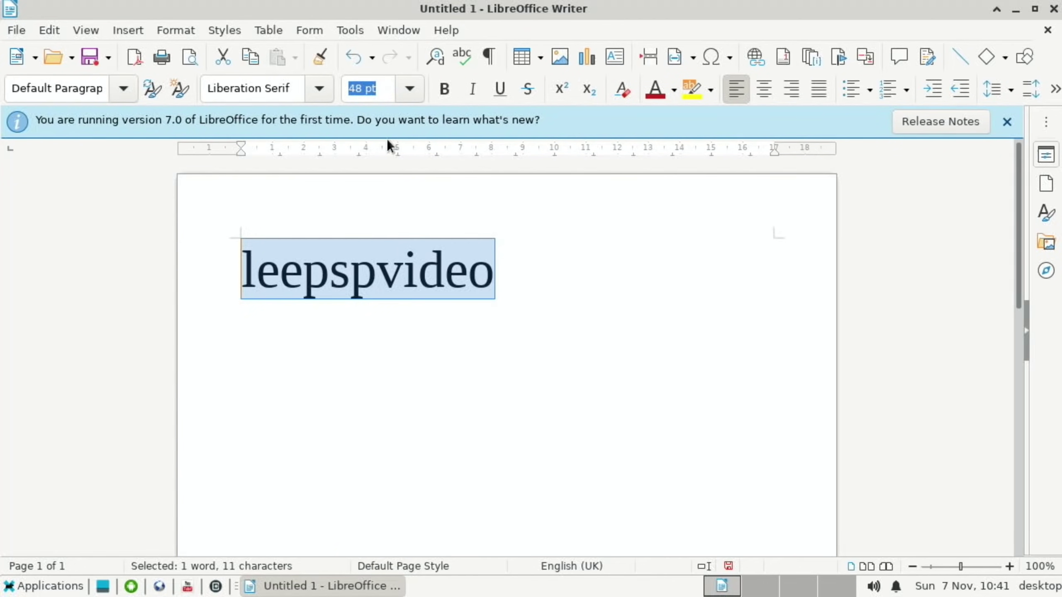
pyautogui.click(319, 89)
pyautogui.click(342, 253)
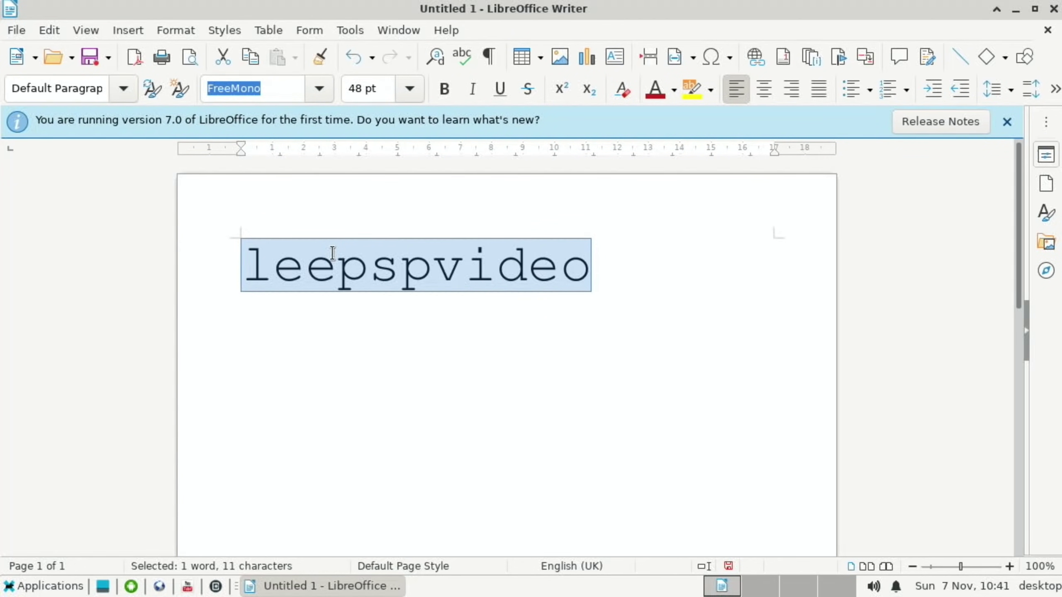
# - Deselect the text and close the Writer document without saving it
pyautogui.click(701, 266)
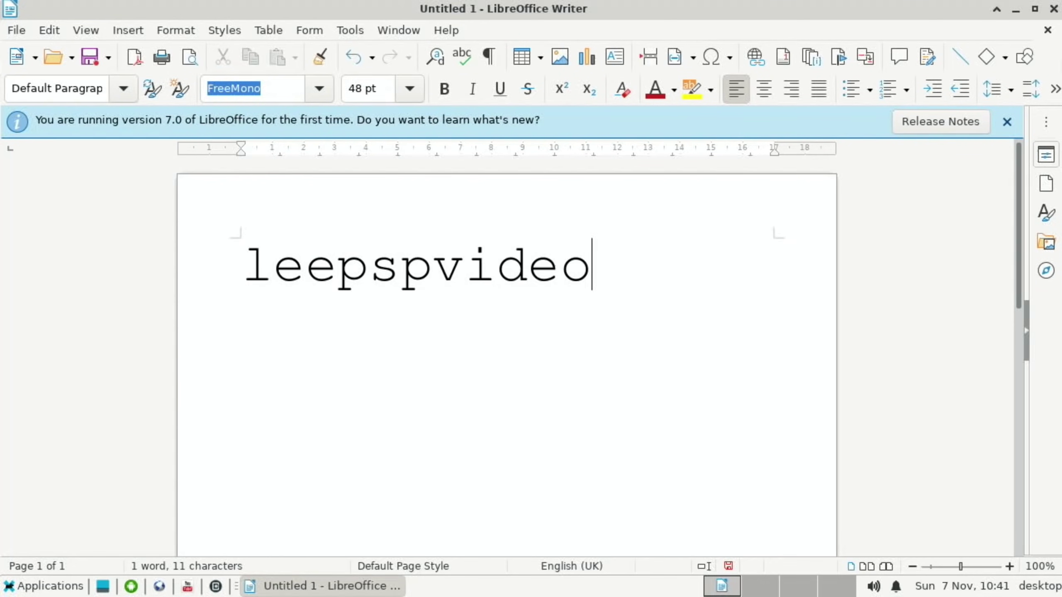
pyautogui.click(1055, 8)
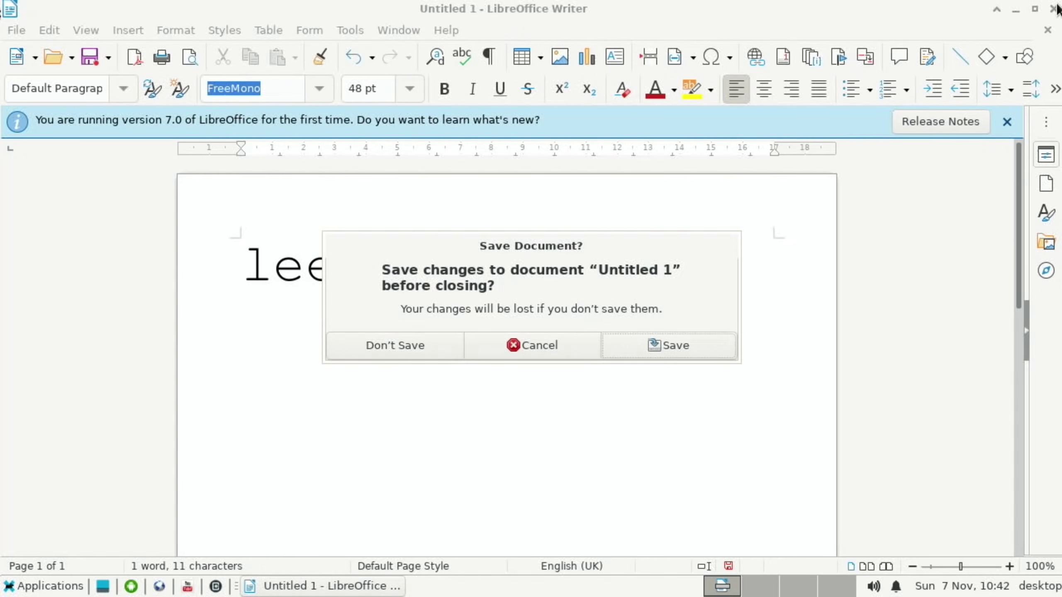
pyautogui.click(383, 335)
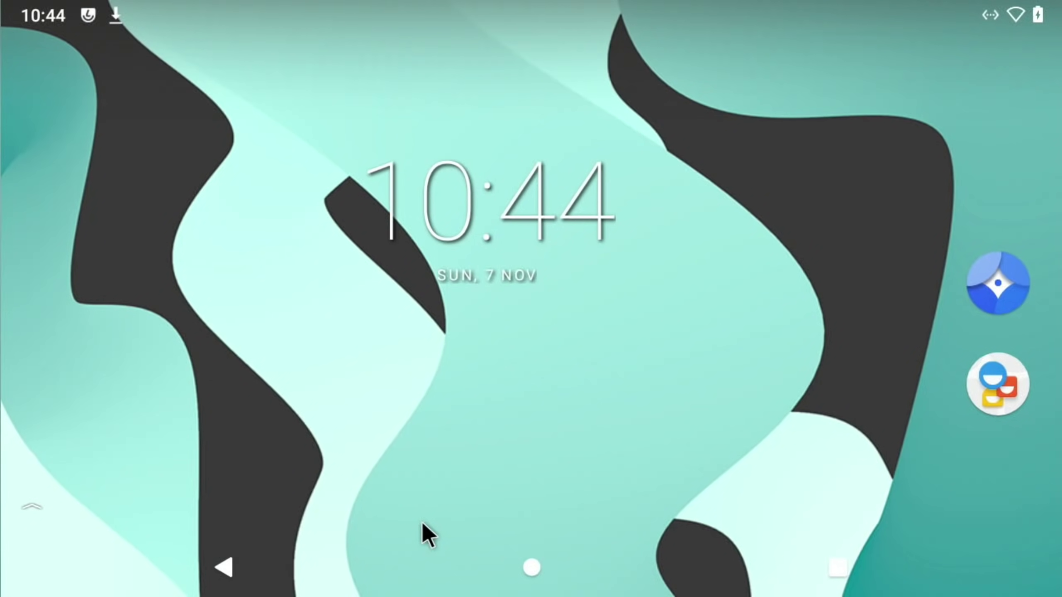
# - Open the VolksPC app from the Android home screen and start its desktop
pyautogui.moveTo(531, 567); pyautogui.dragTo(431, 10)
pyautogui.click(317, 281)
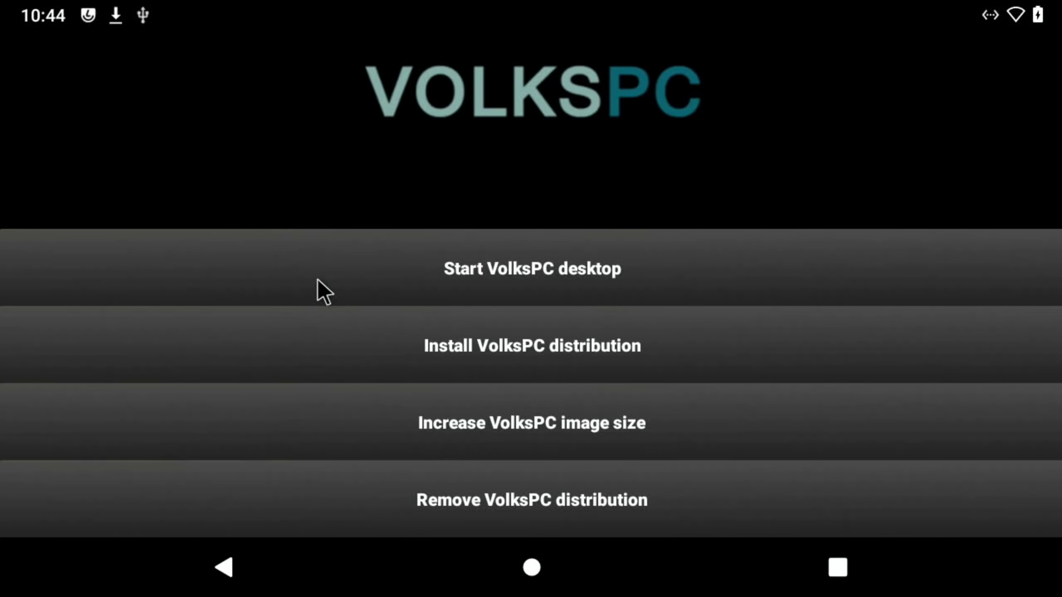
pyautogui.click(439, 275)
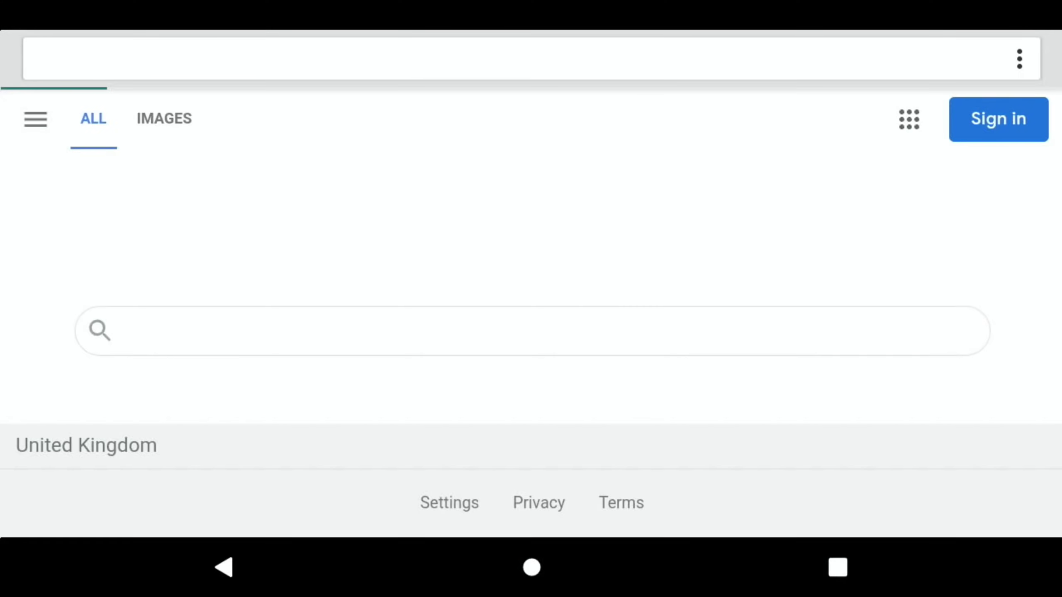
# - Search Google for "1080 wallpaper" in the Android web browser
pyautogui.click(456, 337)
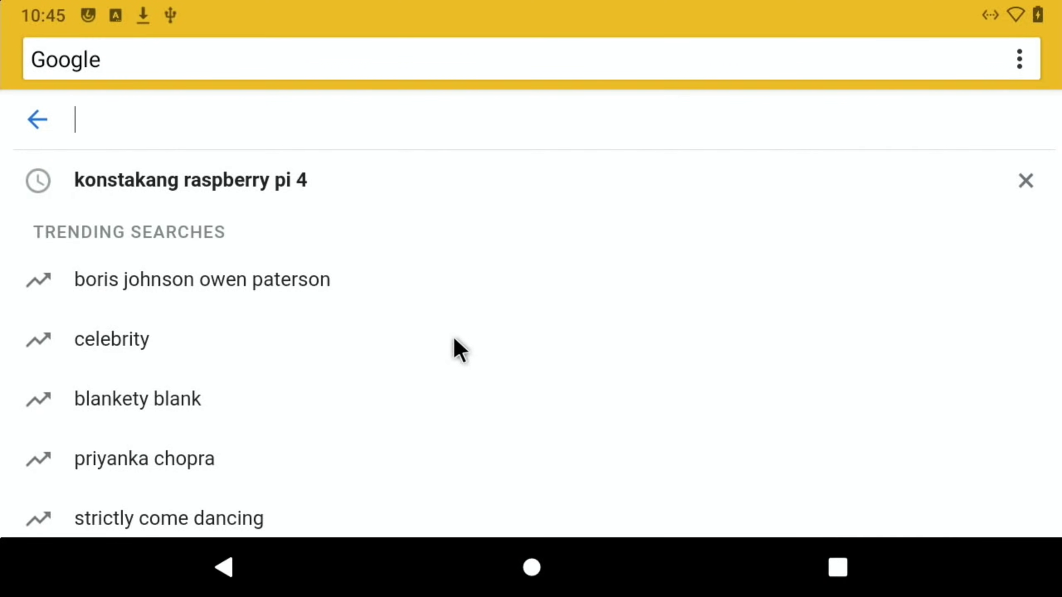
pyautogui.write('1080')
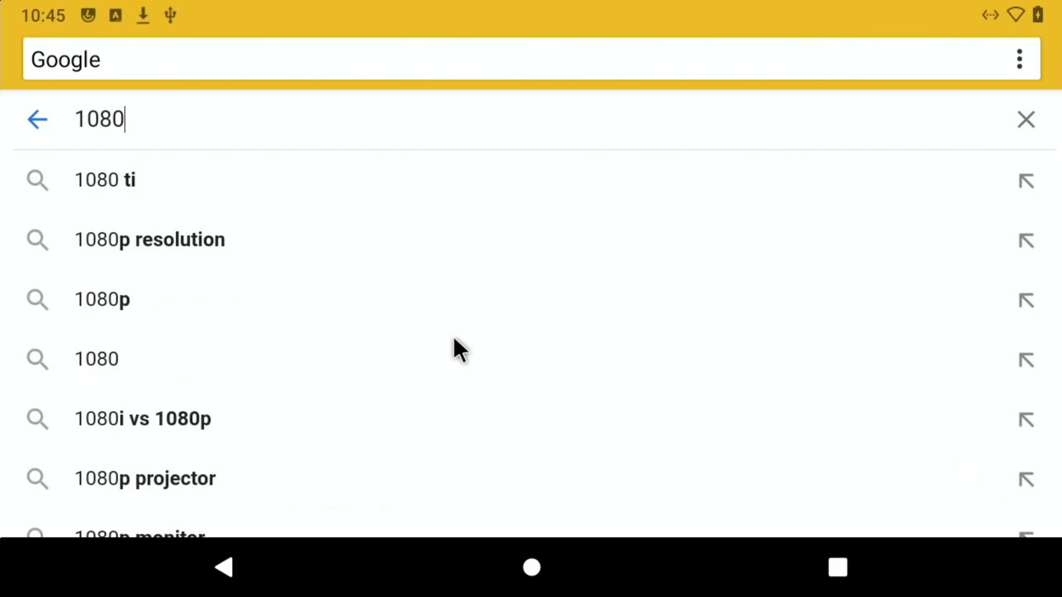
pyautogui.write(' wallpaper')
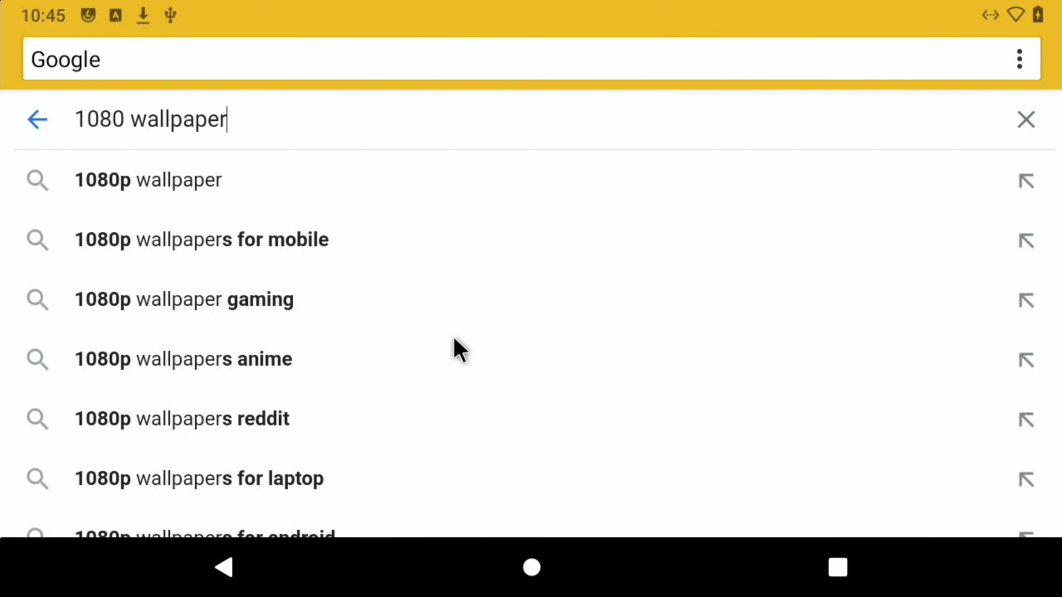
pyautogui.press('Return')
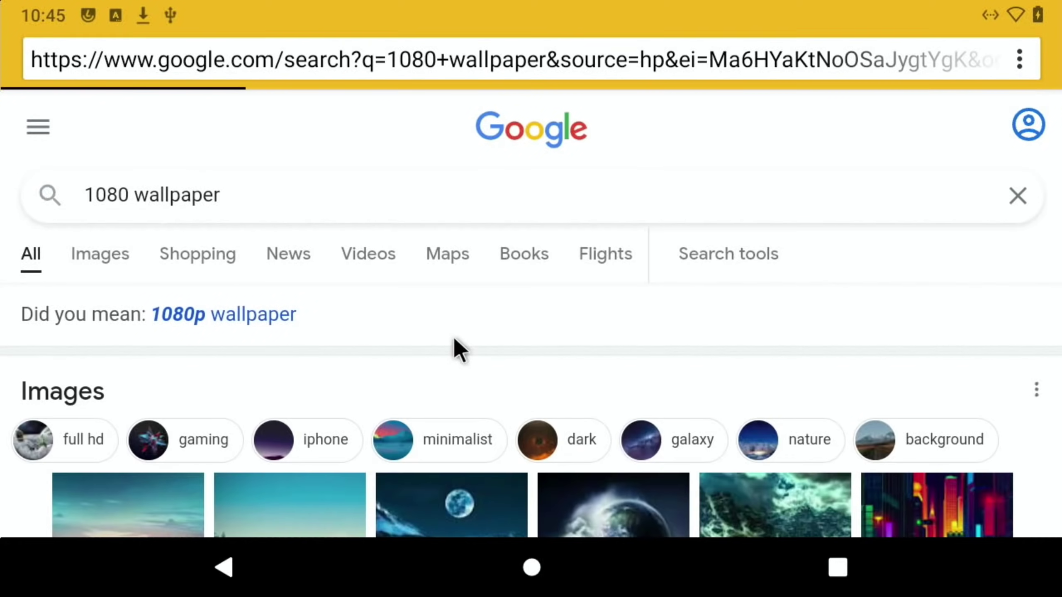
# - Open the red sunset image from the search results and visit its Reddit source page
pyautogui.scroll(-5, 418, 351)
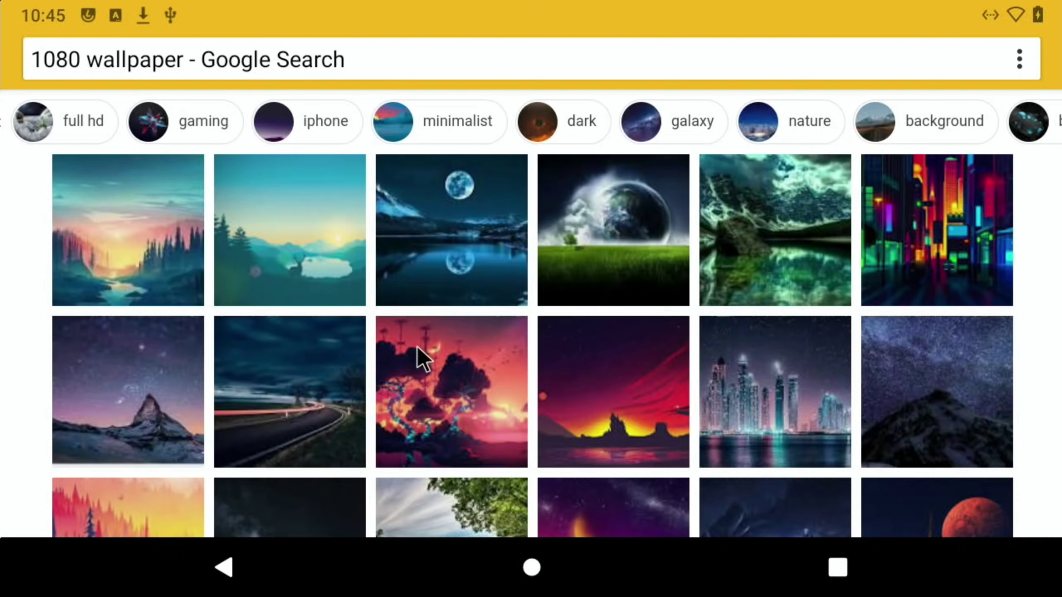
pyautogui.click(579, 389)
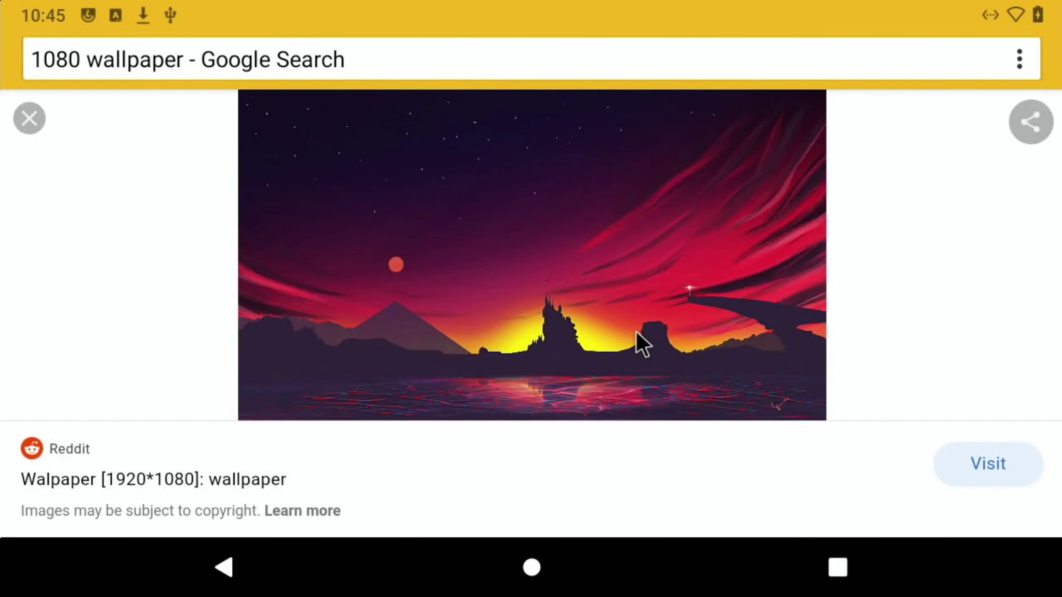
pyautogui.click(636, 333)
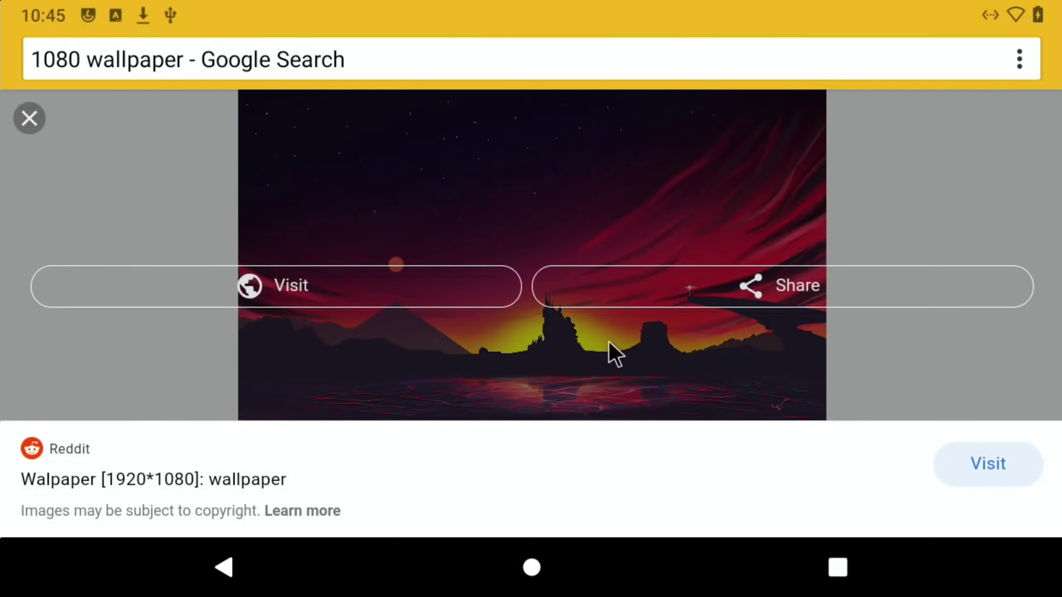
pyautogui.click(501, 287)
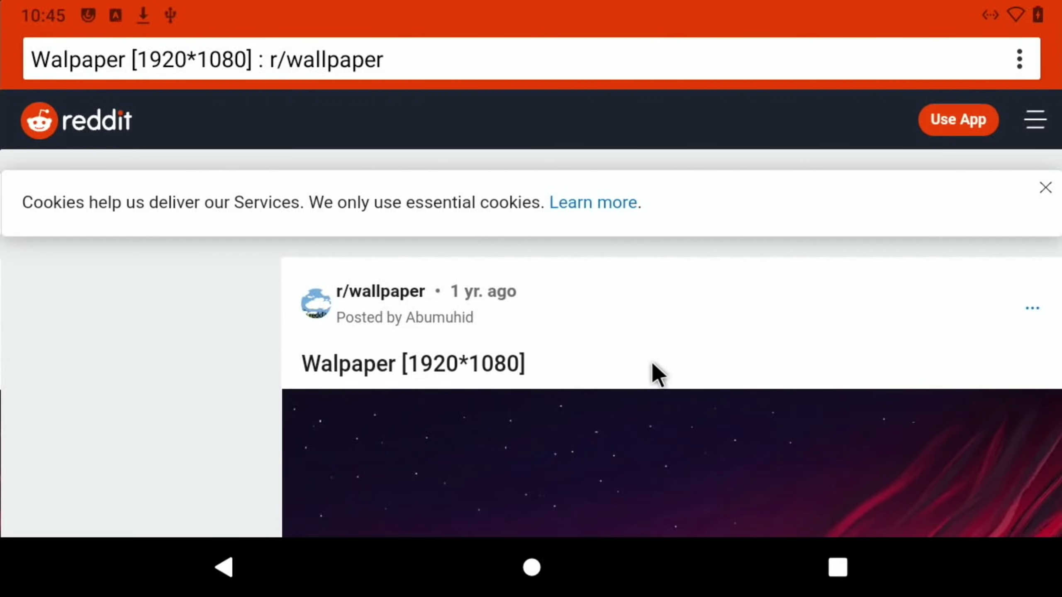
# - Open the "Squid Game (1920x1080)" post under More posts from r/wallpaper and copy its page address
pyautogui.scroll(-10, 585, 359)
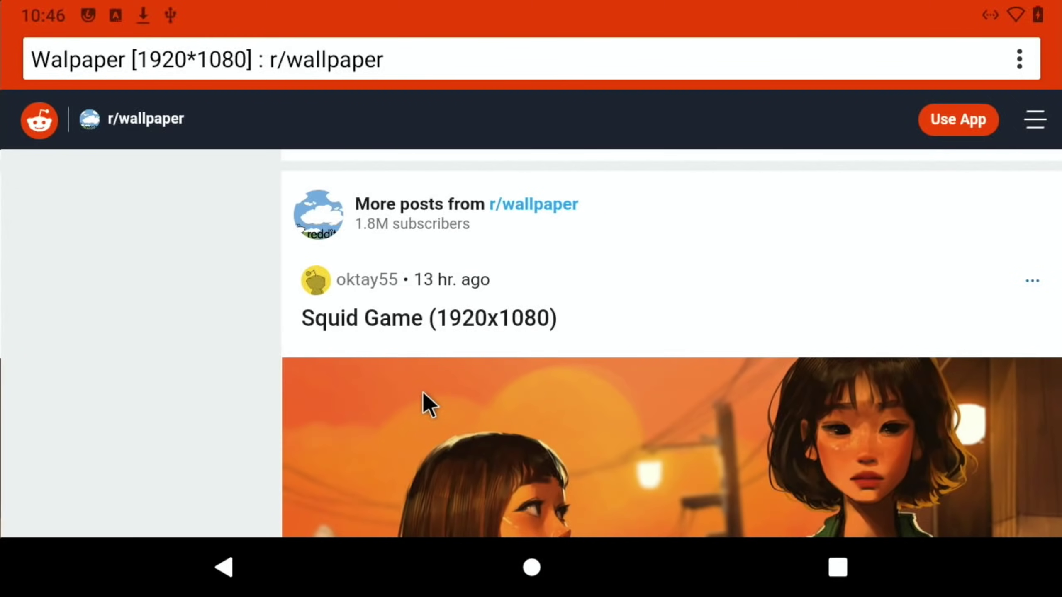
pyautogui.click(1032, 280)
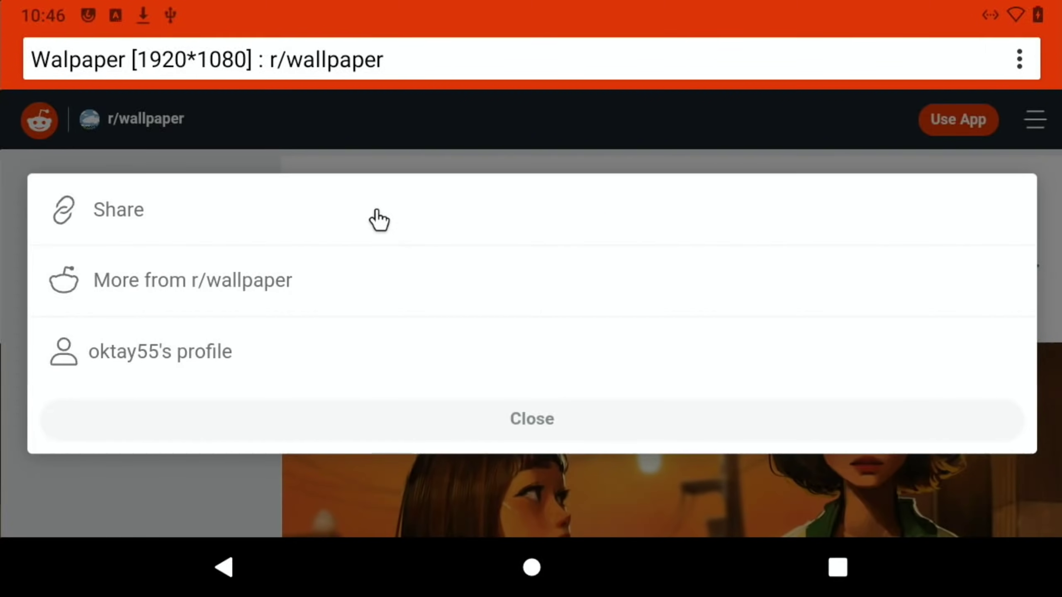
pyautogui.click(119, 207)
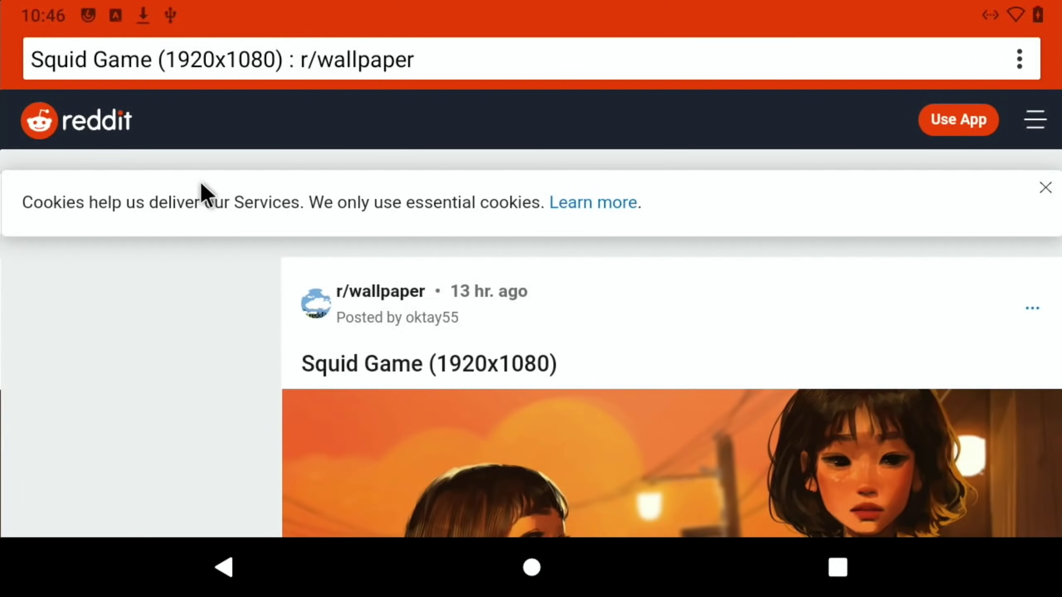
pyautogui.click(241, 62)
pyautogui.press('super+c')
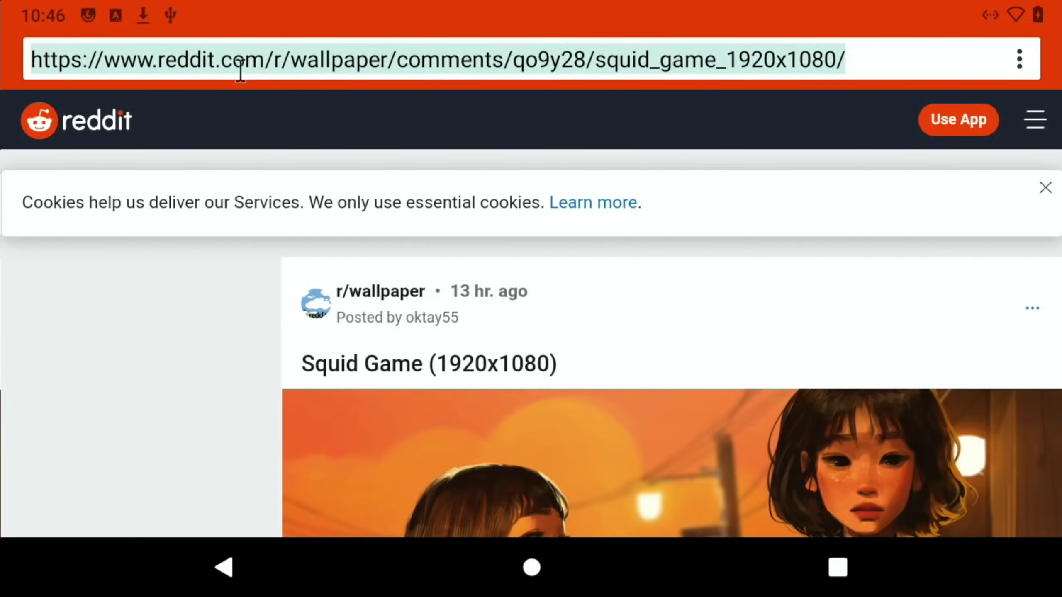
pyautogui.rightClick(241, 70)
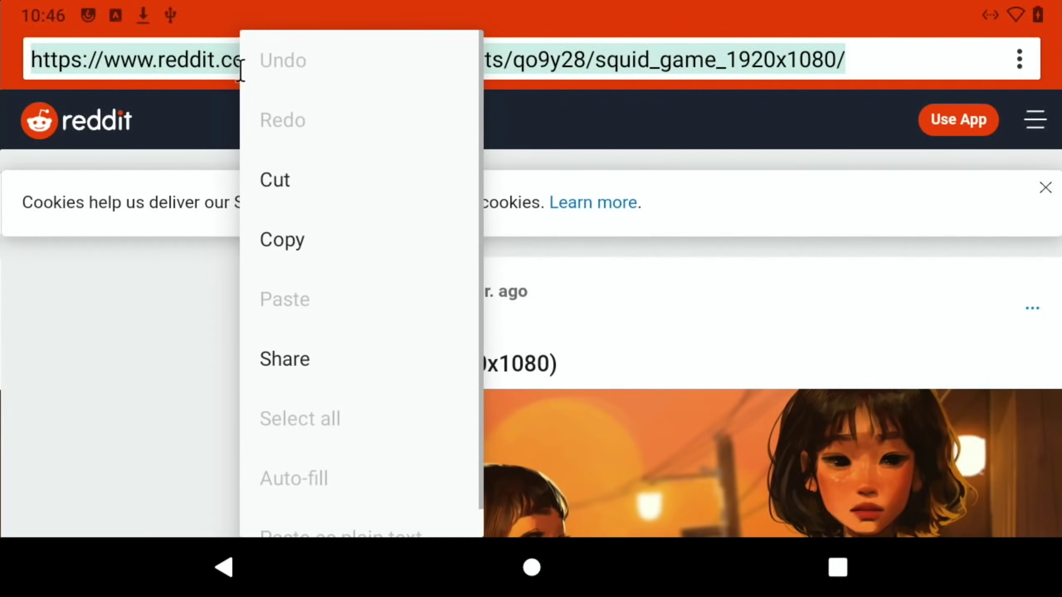
pyautogui.click(272, 239)
# - Switch to the VolksPC desktop and load the copied Reddit post address in Firefox
pyautogui.hotkey('alt', 'Tab')
pyautogui.click(90, 261)
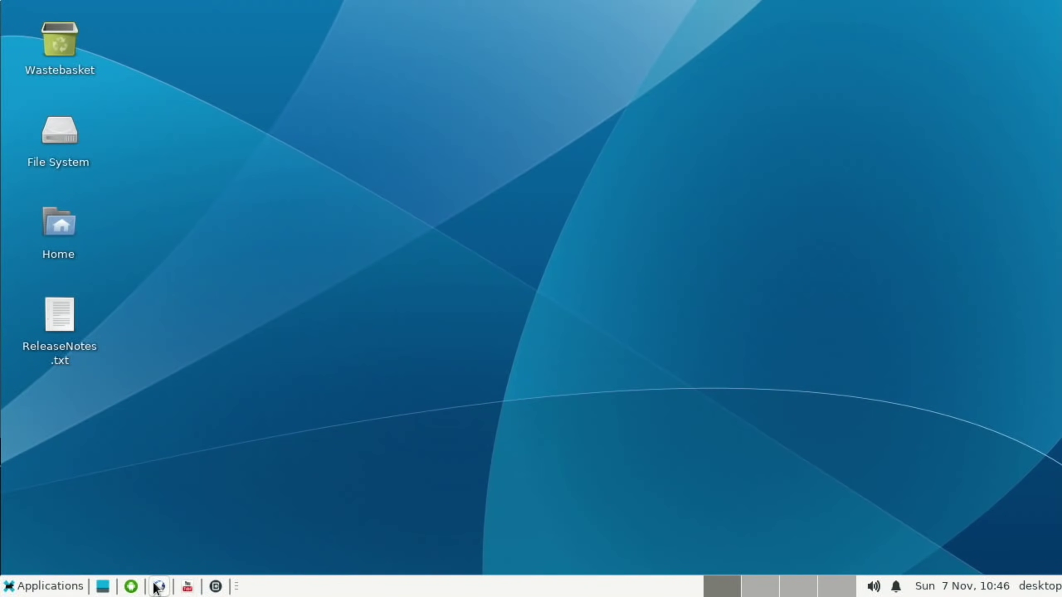
pyautogui.click(28, 589)
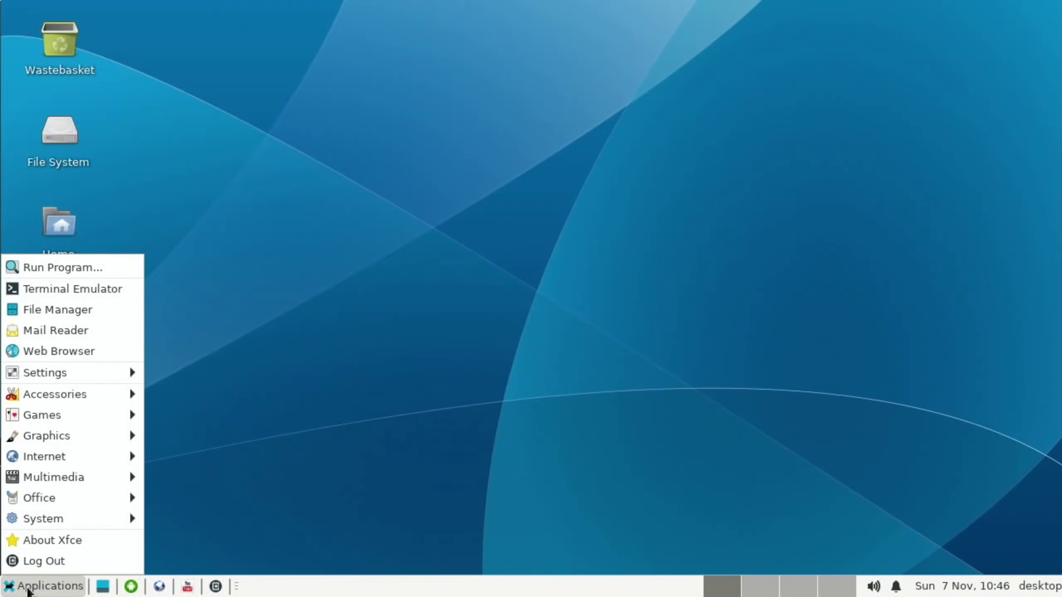
pyautogui.click(50, 348)
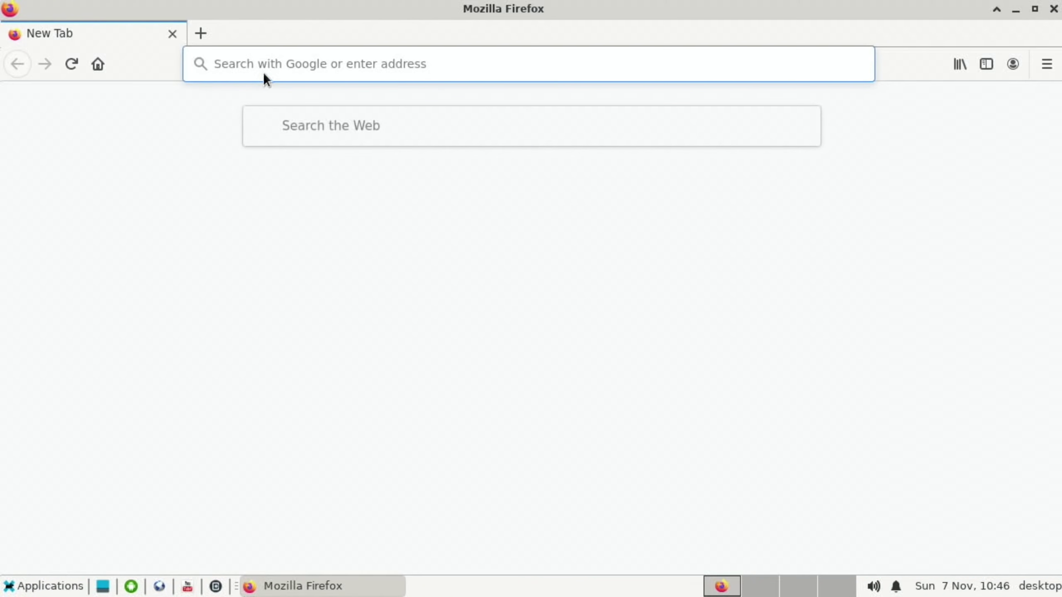
pyautogui.rightClick(262, 69)
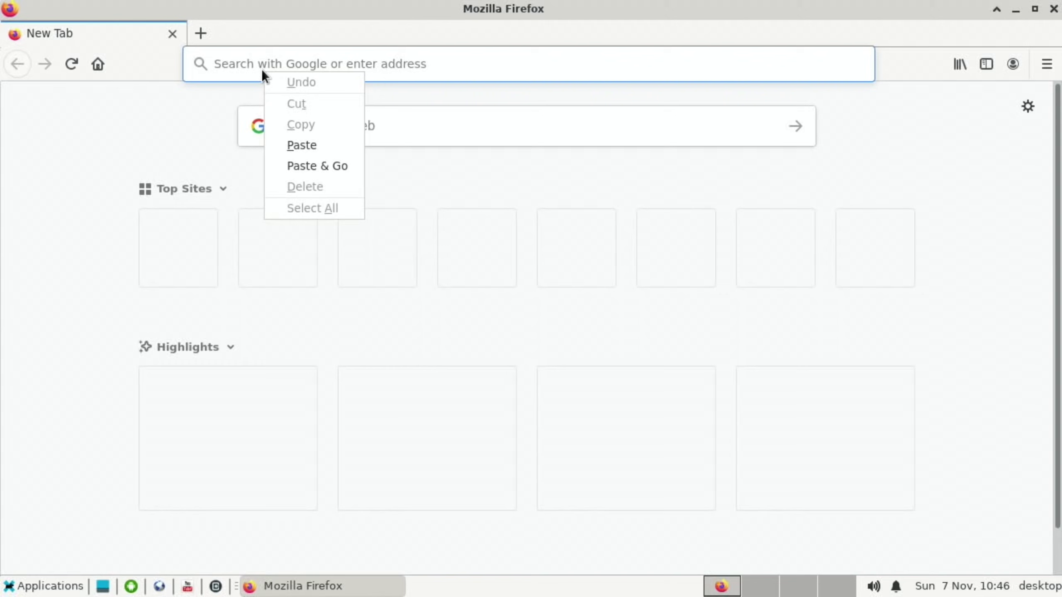
pyautogui.click(296, 144)
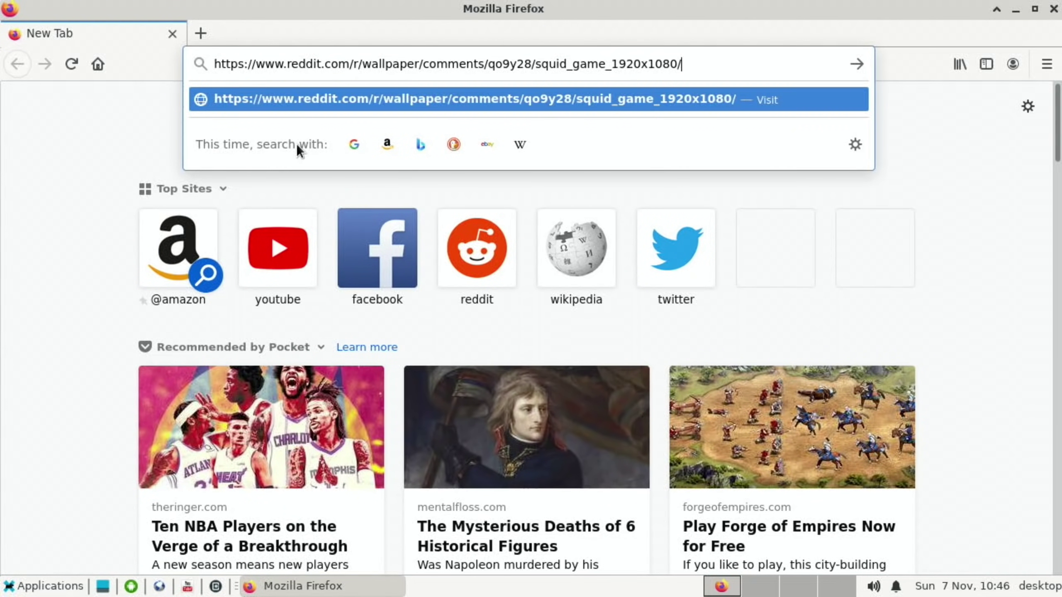
pyautogui.press('Return')
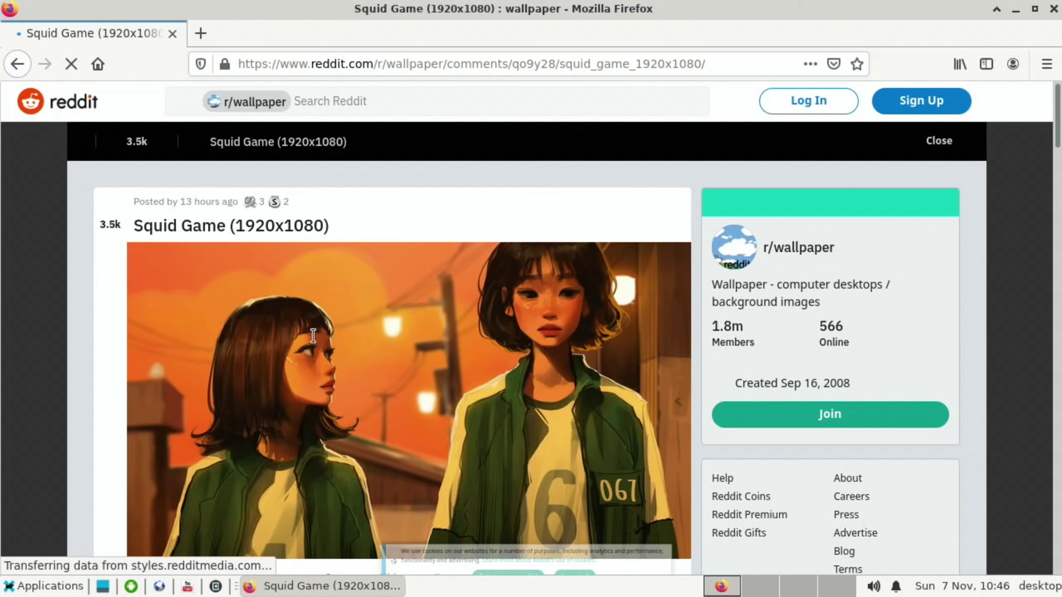
# - Try to save the Squid Game post on Reddit and dismiss the account sign-up prompt
pyautogui.scroll(-1, 313, 335)
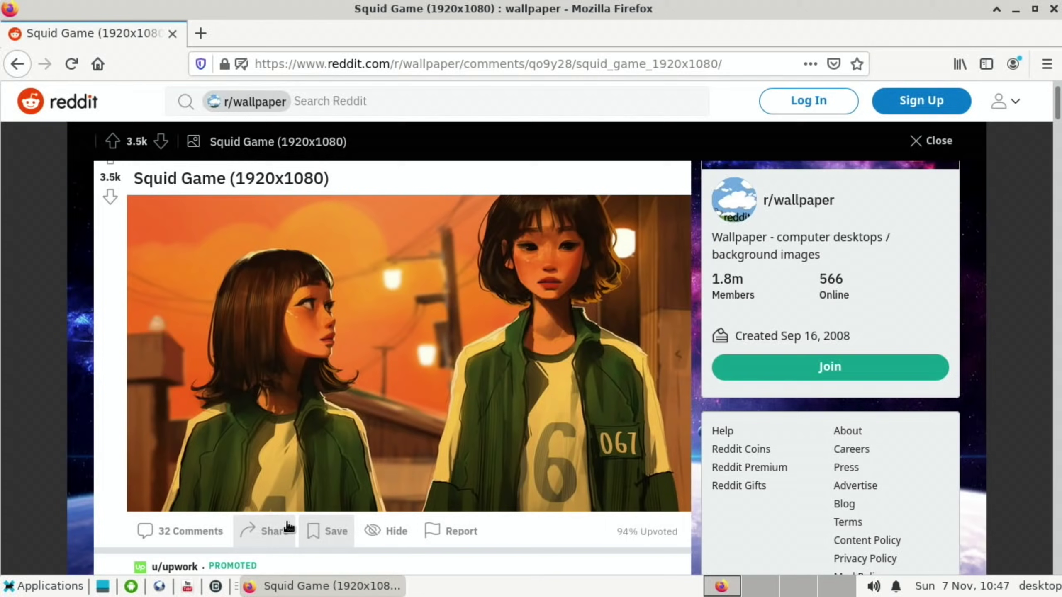
pyautogui.click(317, 538)
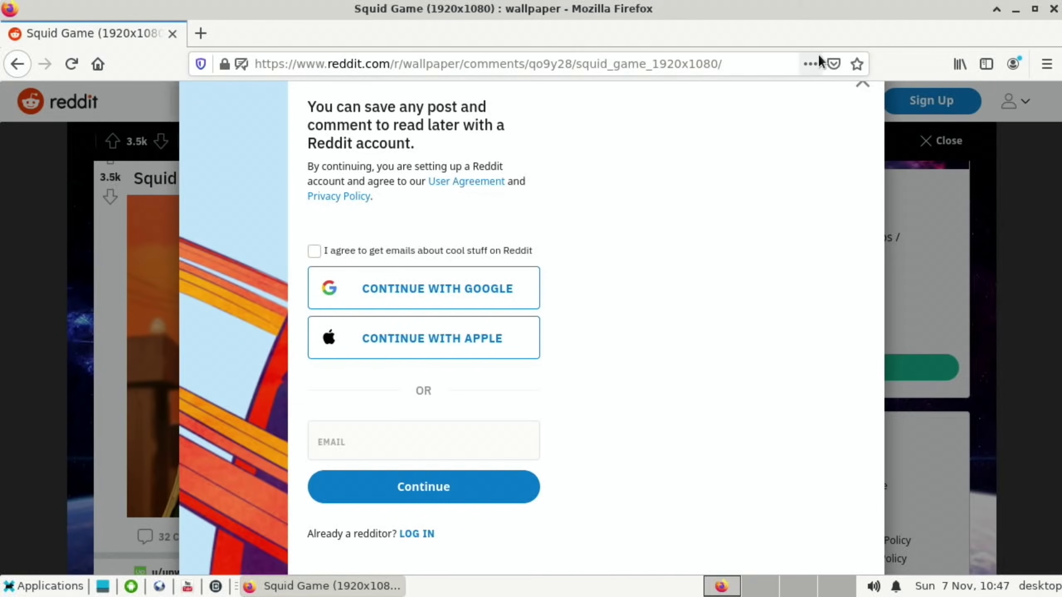
pyautogui.click(862, 88)
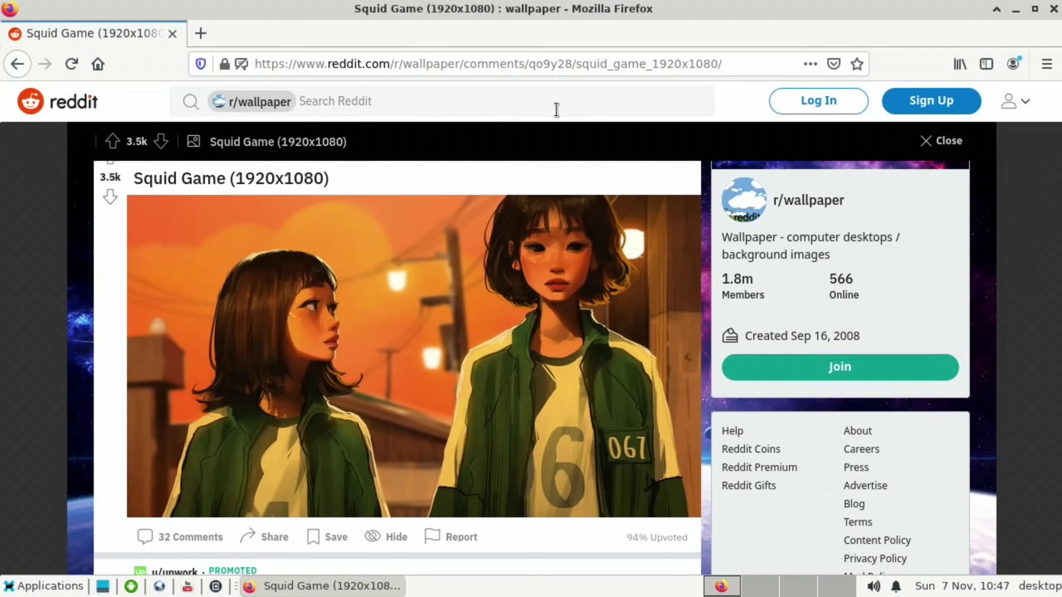
# - Search Google for "1080 wallpaper" in Firefox and save the neon city image as 7aadu9ocfvx51.jpg in Downloads
pyautogui.click(496, 63)
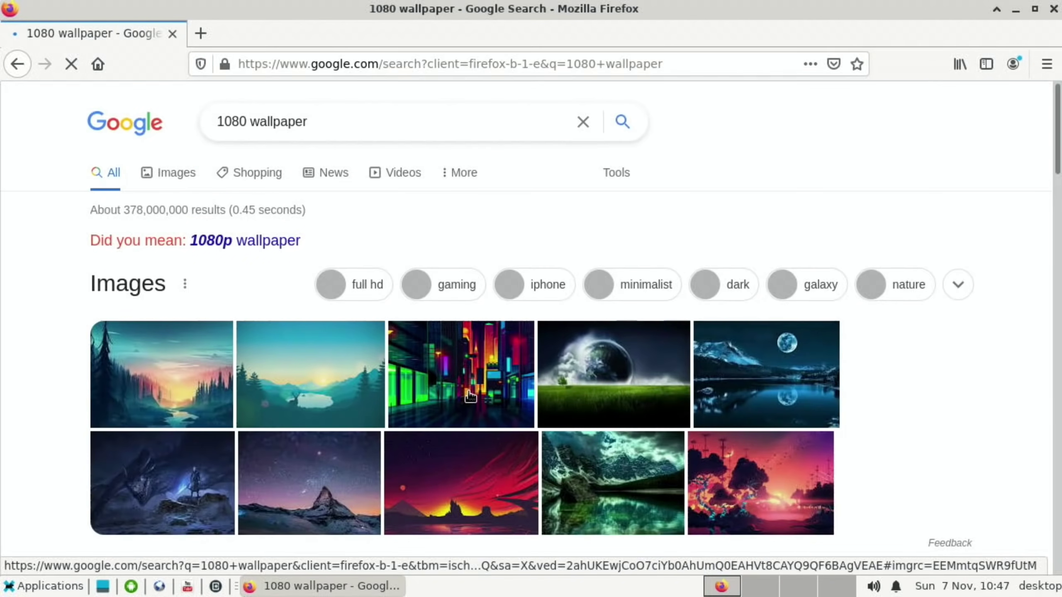
pyautogui.click(471, 395)
pyautogui.rightClick(917, 235)
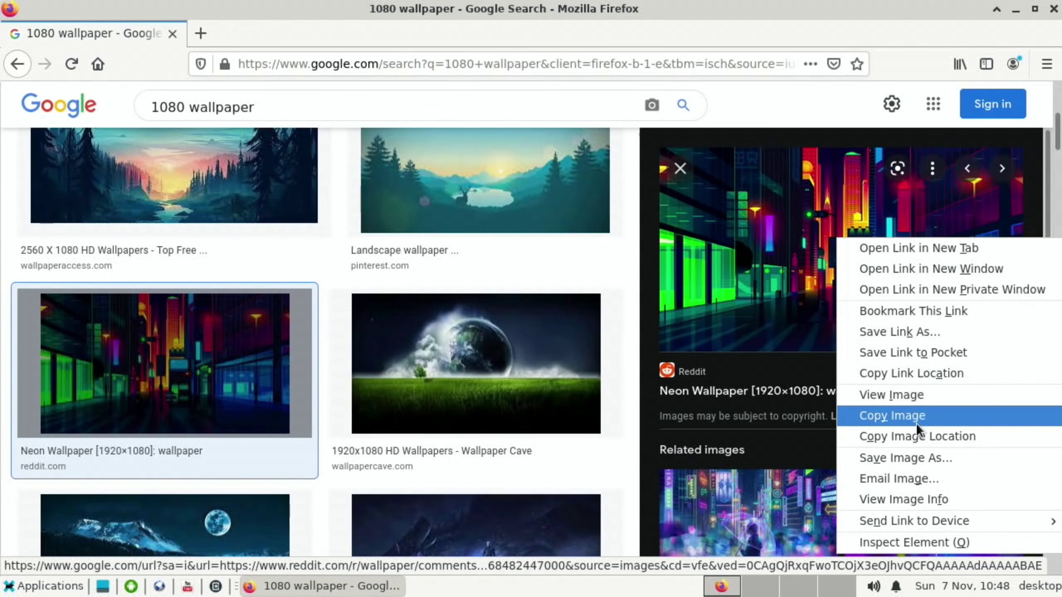
pyautogui.click(916, 450)
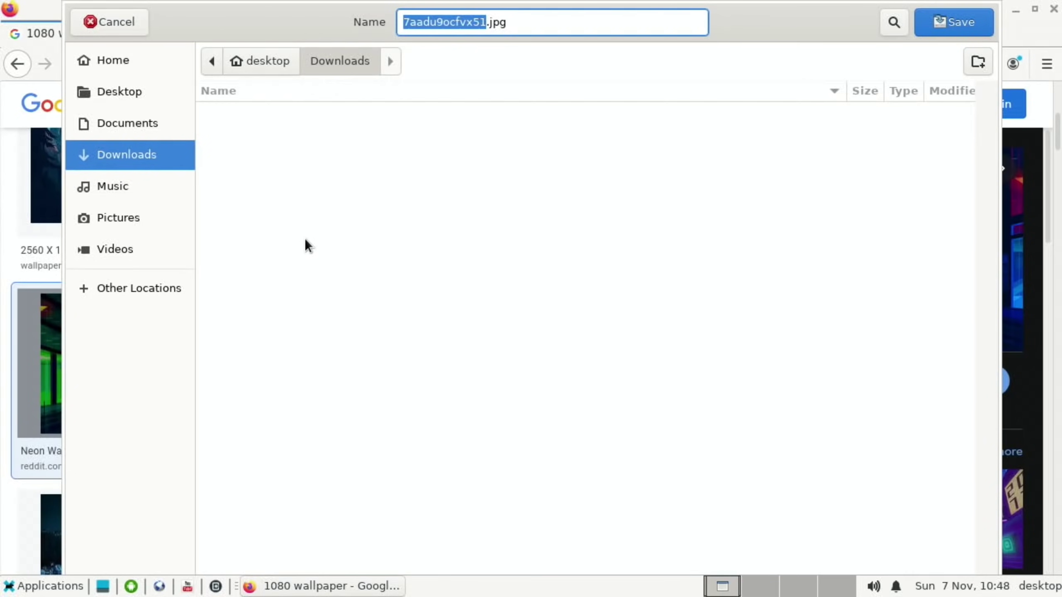
pyautogui.click(941, 26)
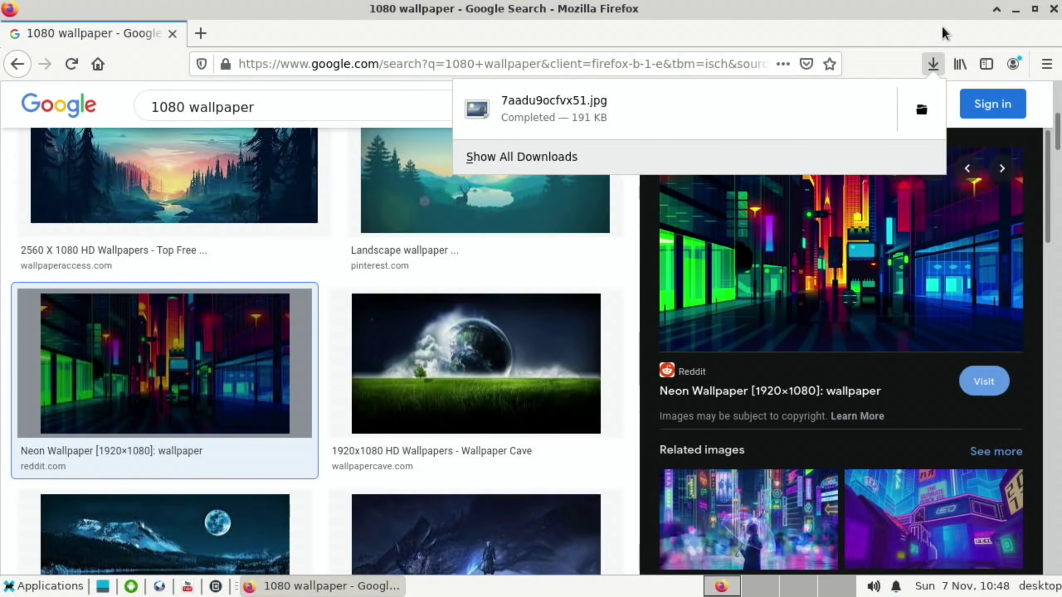
# - Show the downloaded image in its containing folder from the download list and open the file's properties
pyautogui.click(533, 156)
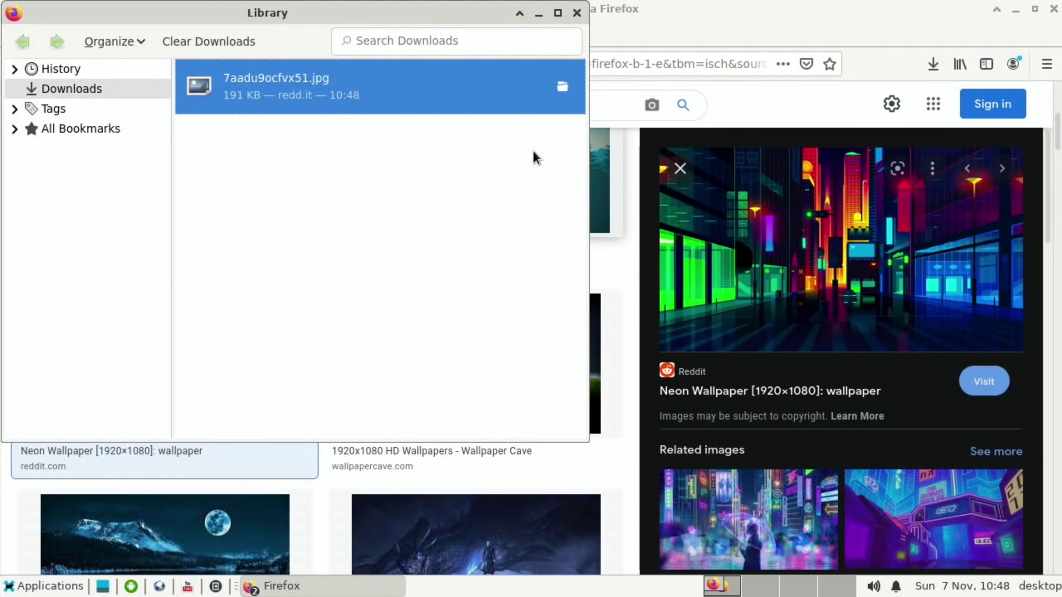
pyautogui.click(562, 87)
pyautogui.doubleClick(874, 292)
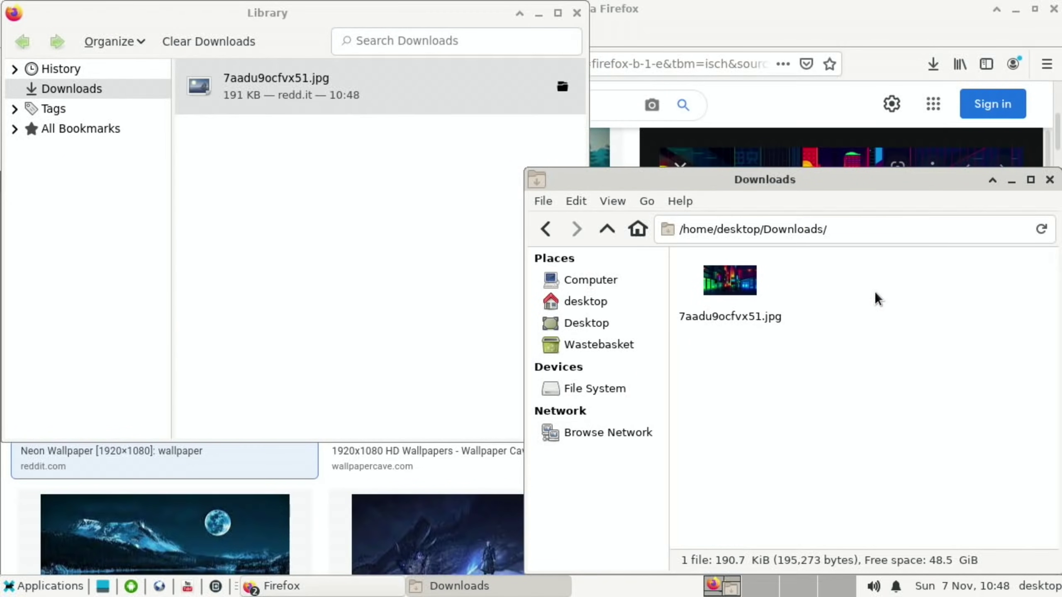
pyautogui.rightClick(718, 284)
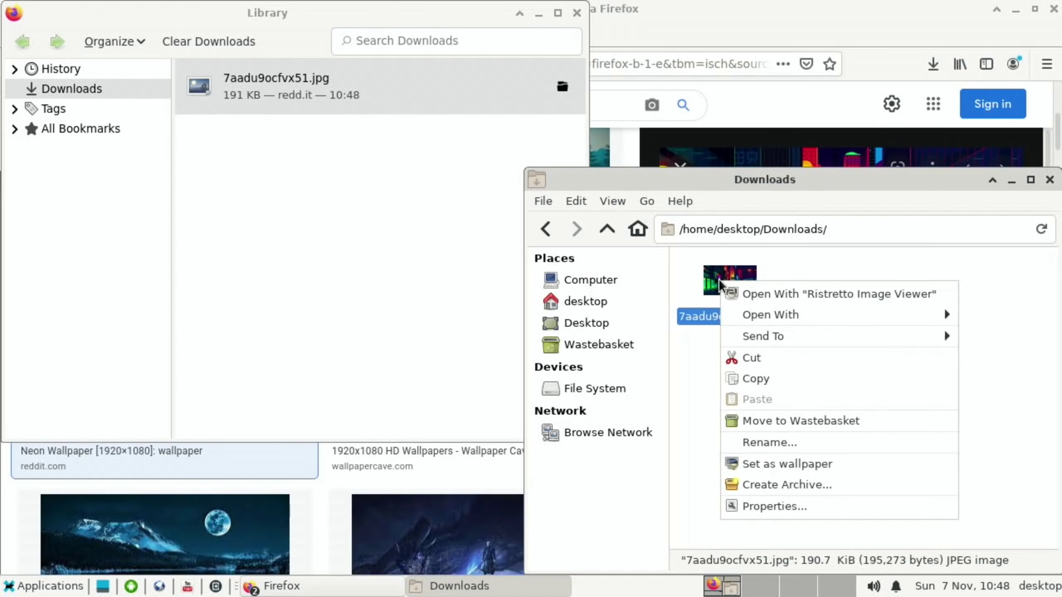
pyautogui.click(756, 507)
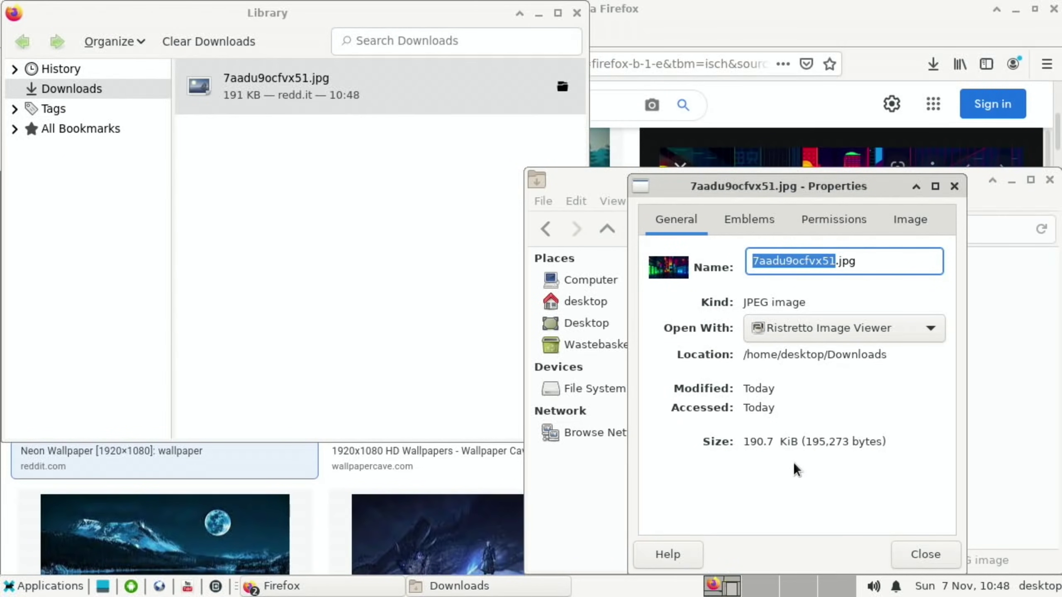
# - Check the image details of 7aadu9ocfvx51.jpg in its properties and set the file as the desktop wallpaper
pyautogui.click(923, 220)
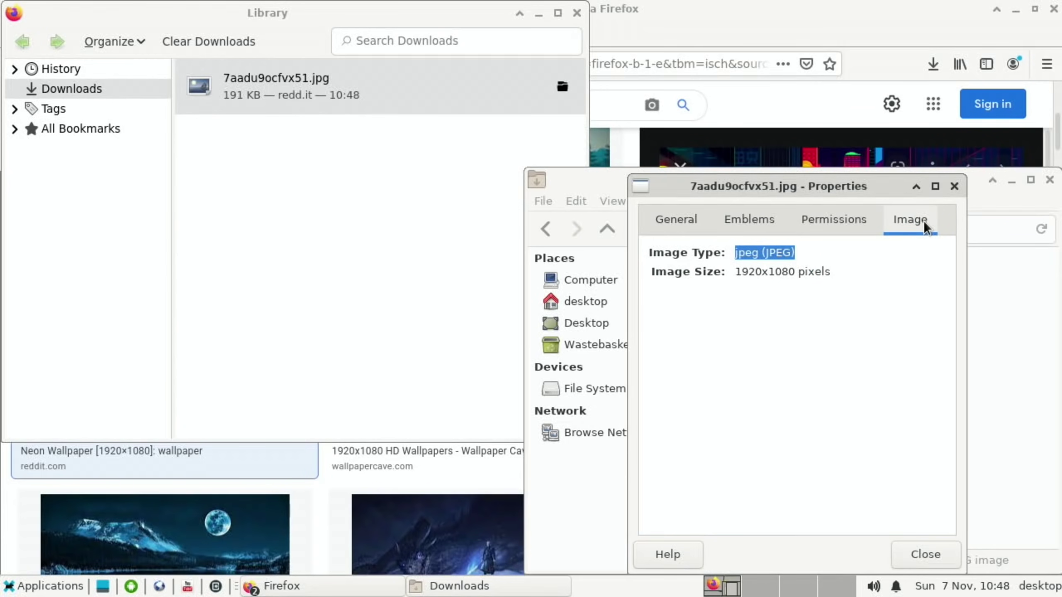
pyautogui.click(953, 185)
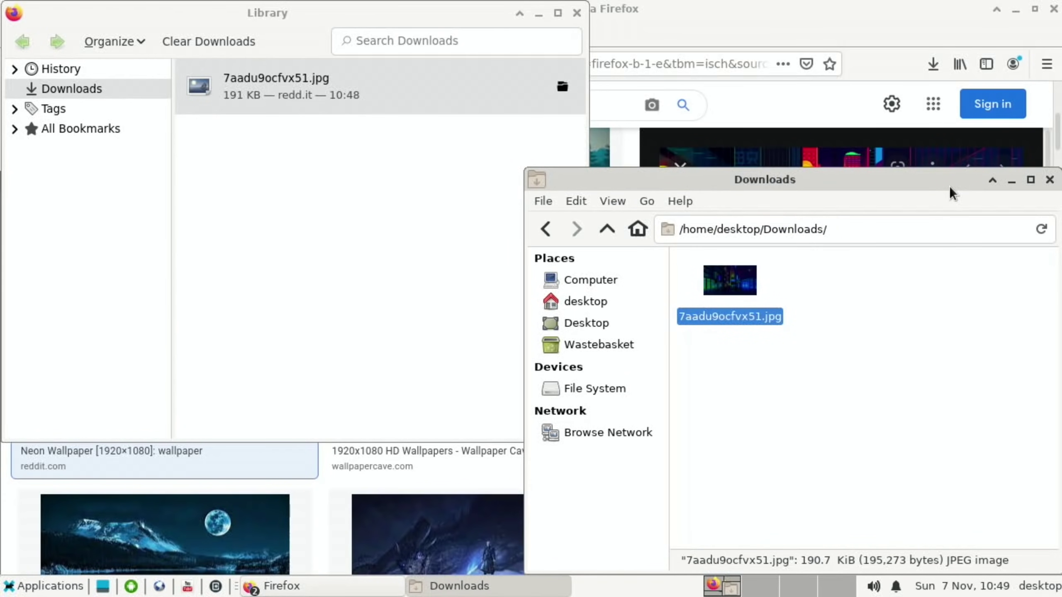
pyautogui.rightClick(738, 277)
pyautogui.moveTo(780, 311)
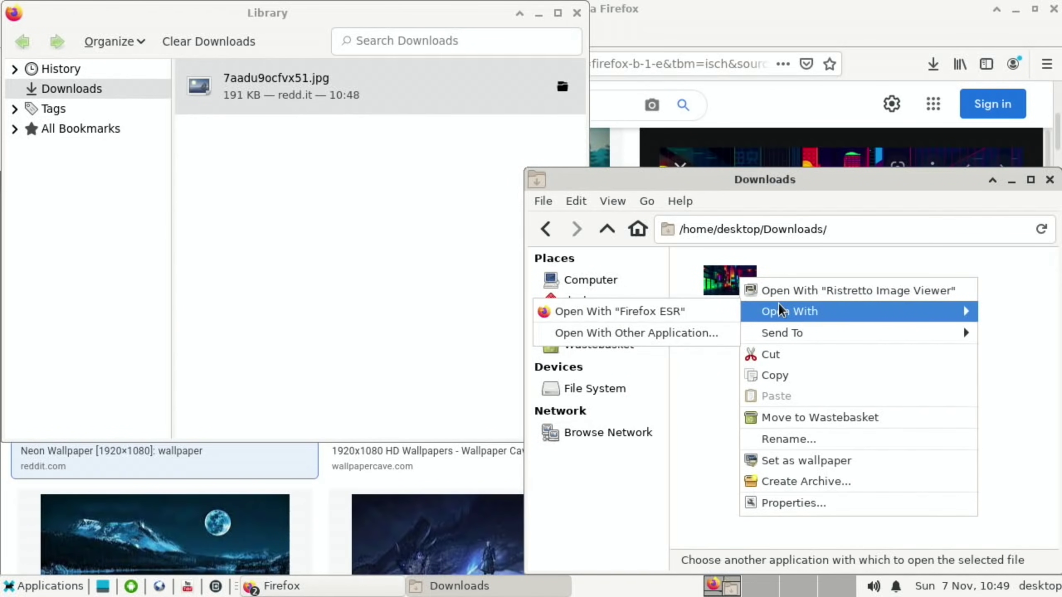
pyautogui.click(794, 455)
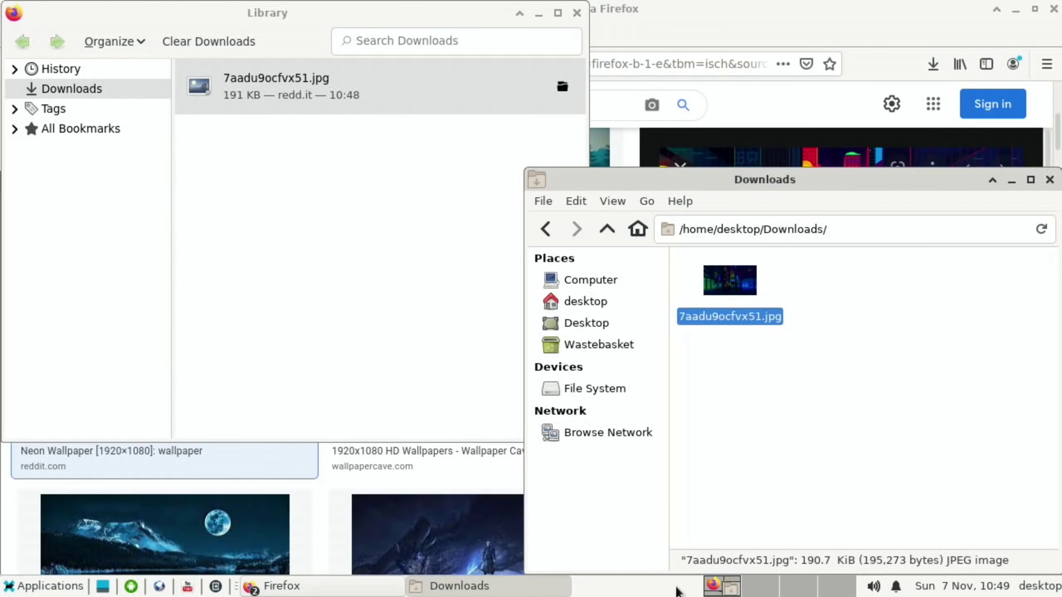
# - Switch to the second workspace, open the Downloads folder there and copy 7aadu9ocfvx51.jpg
pyautogui.click(767, 589)
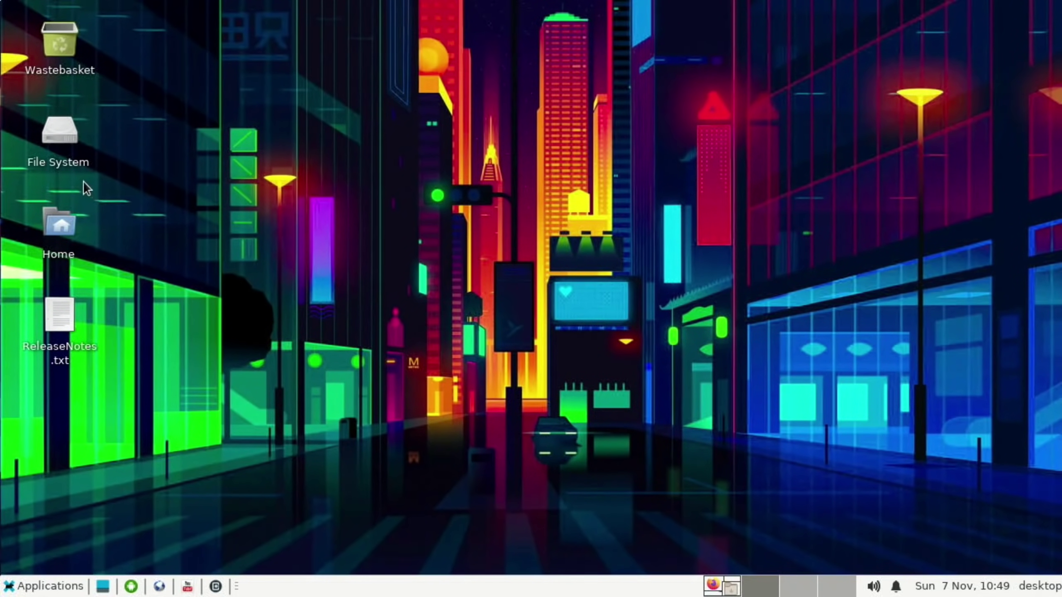
pyautogui.click(65, 142)
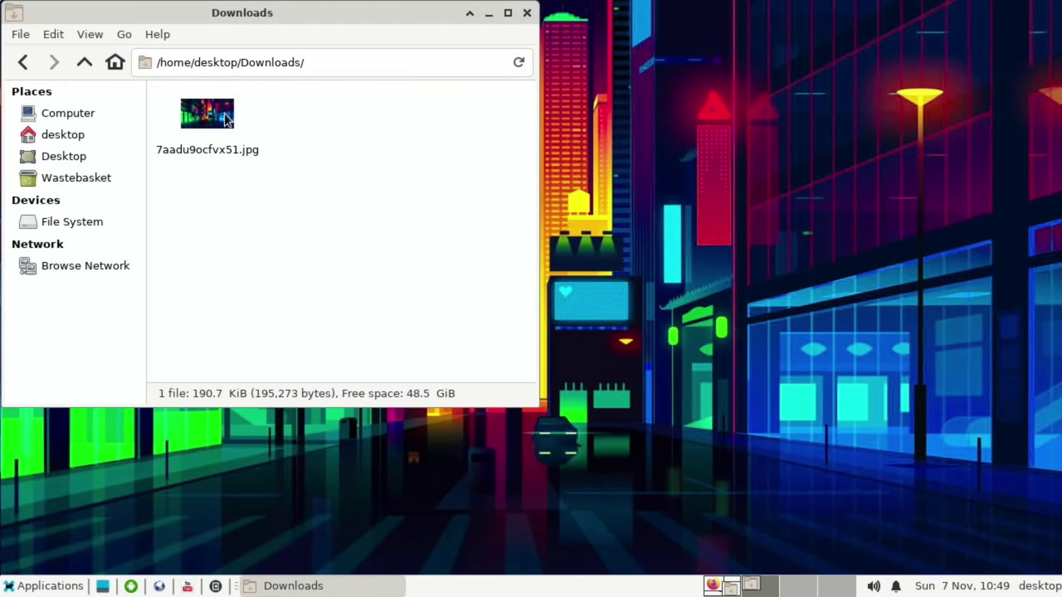
pyautogui.rightClick(216, 114)
pyautogui.click(240, 211)
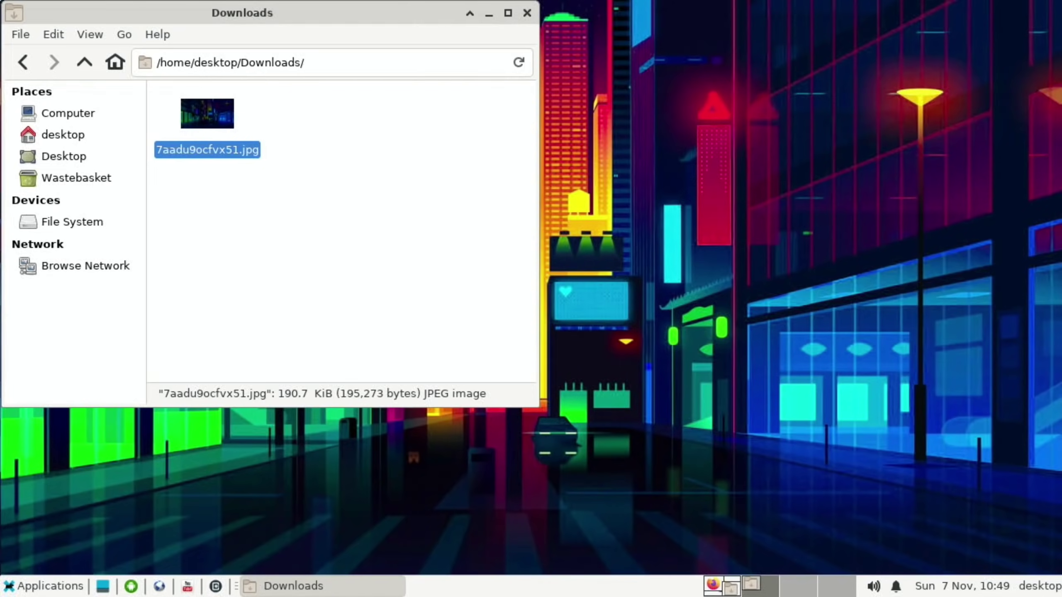
# - Switch to Android and try to paste the copied image into the Raspberry Pi 4 Documents folder in Files
pyautogui.click(139, 589)
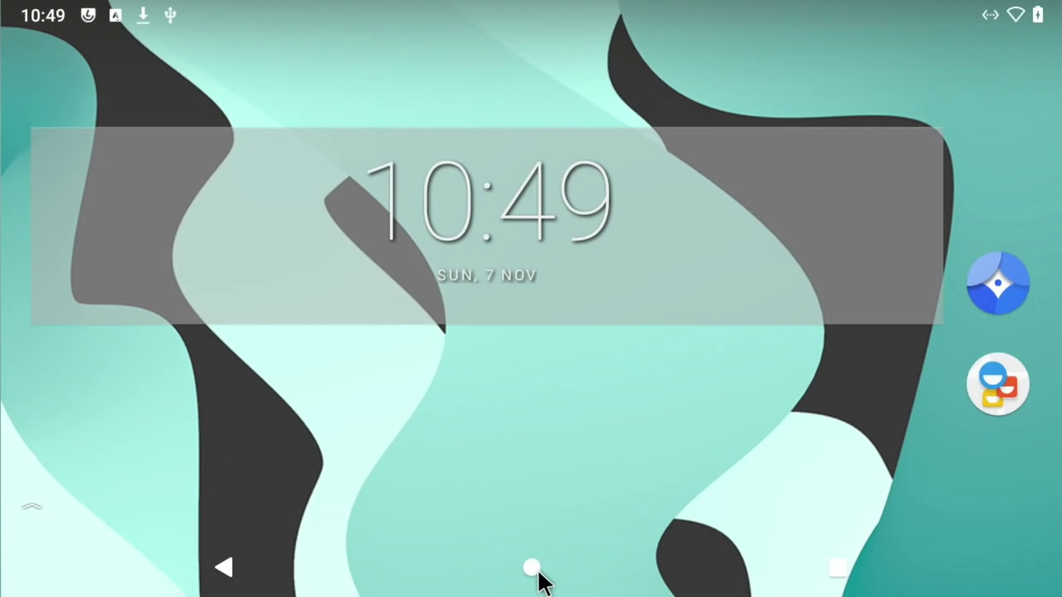
pyautogui.moveTo(537, 569); pyautogui.dragTo(609, 19)
pyautogui.click(495, 277)
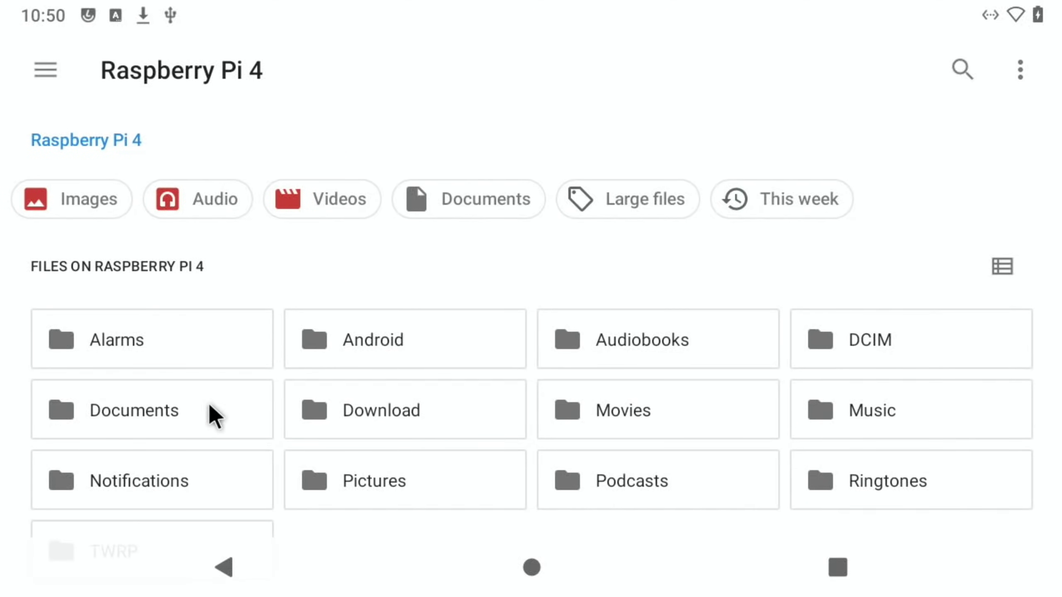
pyautogui.click(171, 418)
pyautogui.rightClick(232, 368)
pyautogui.rightClick(88, 457)
pyautogui.rightClick(88, 457)
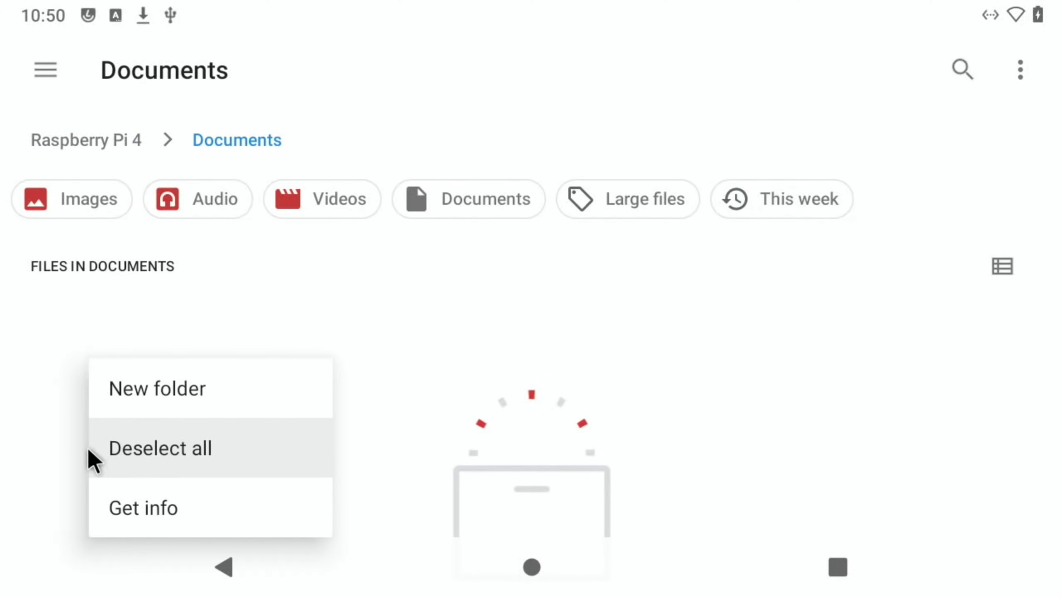
pyautogui.click(520, 401)
pyautogui.rightClick(632, 397)
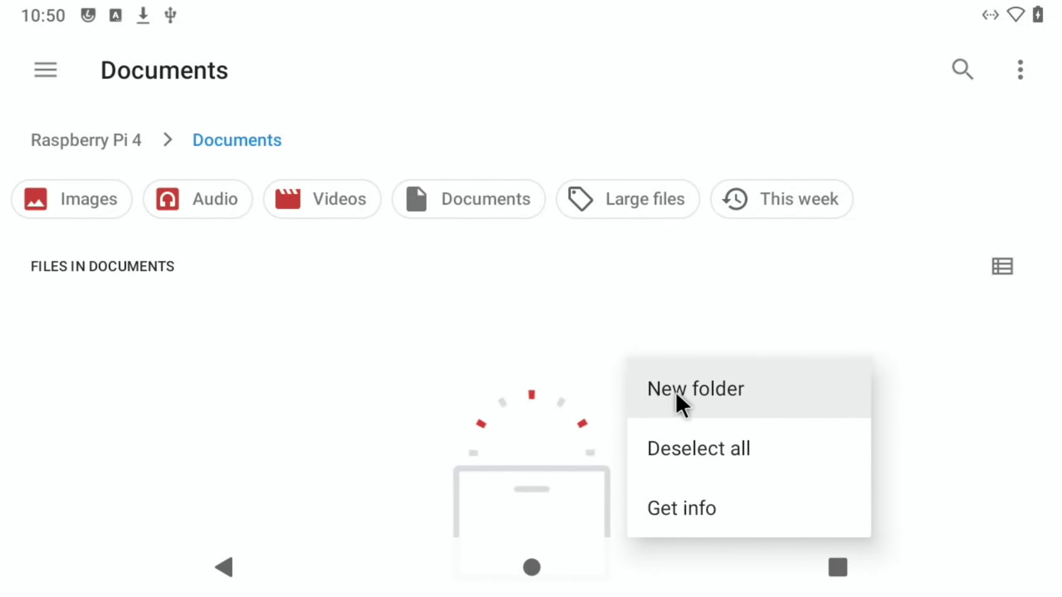
# - Return to the VolksPC desktop from Android's recent apps and close the Downloads window
pyautogui.press('super')
pyautogui.click(837, 564)
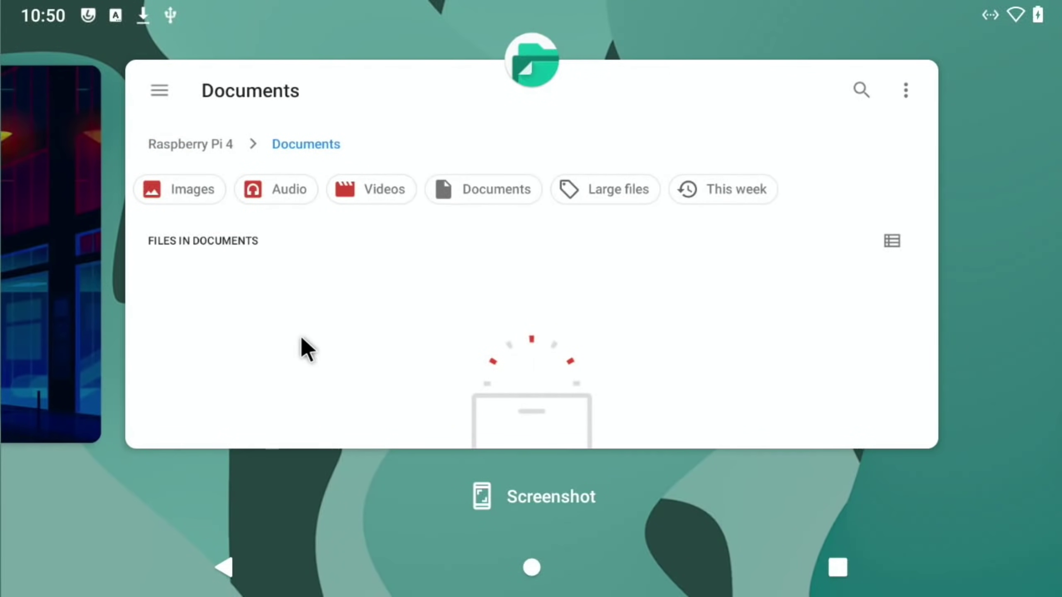
pyautogui.click(90, 325)
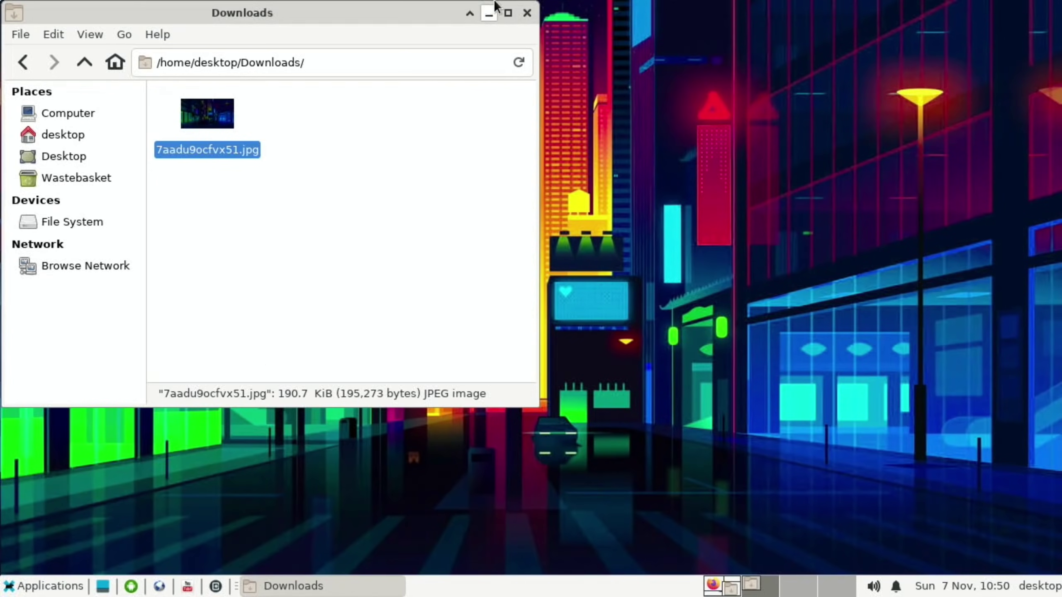
pyautogui.click(527, 13)
# - Try to launch the blockout2 game from the installed applications and dismiss the error message
pyautogui.click(175, 415)
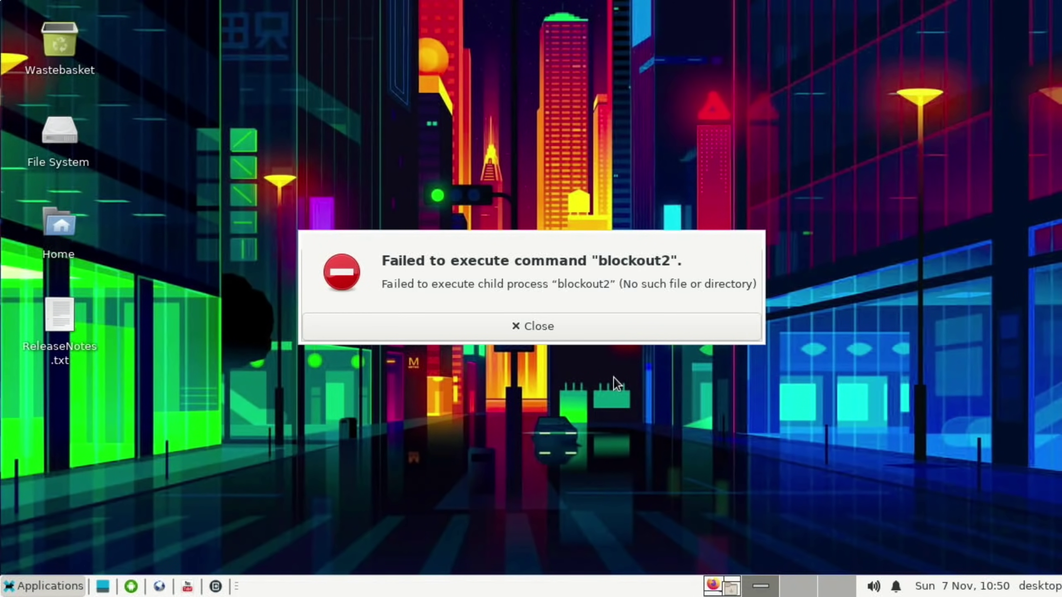
pyautogui.click(568, 333)
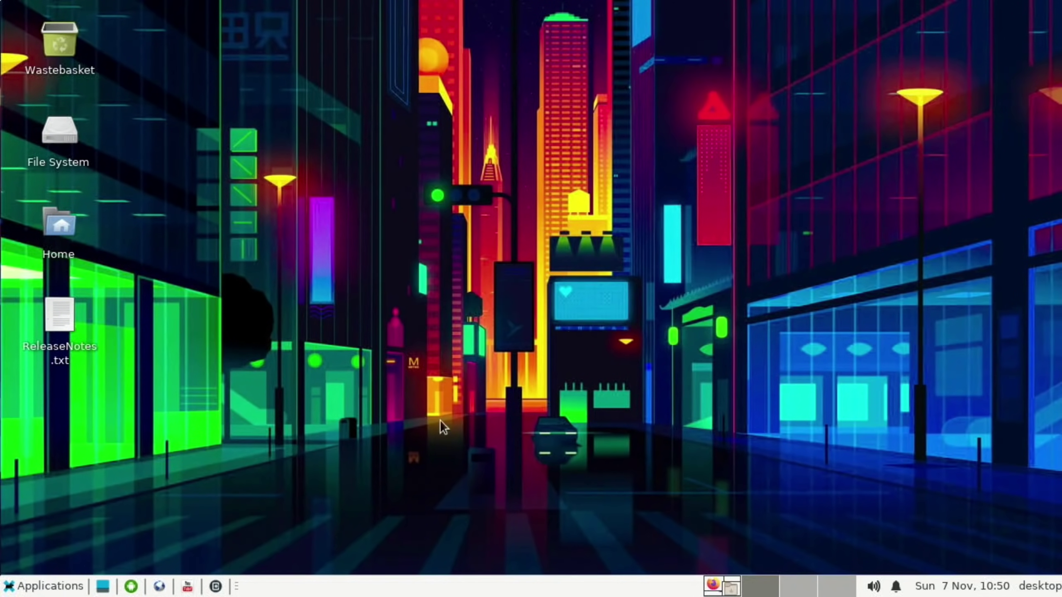